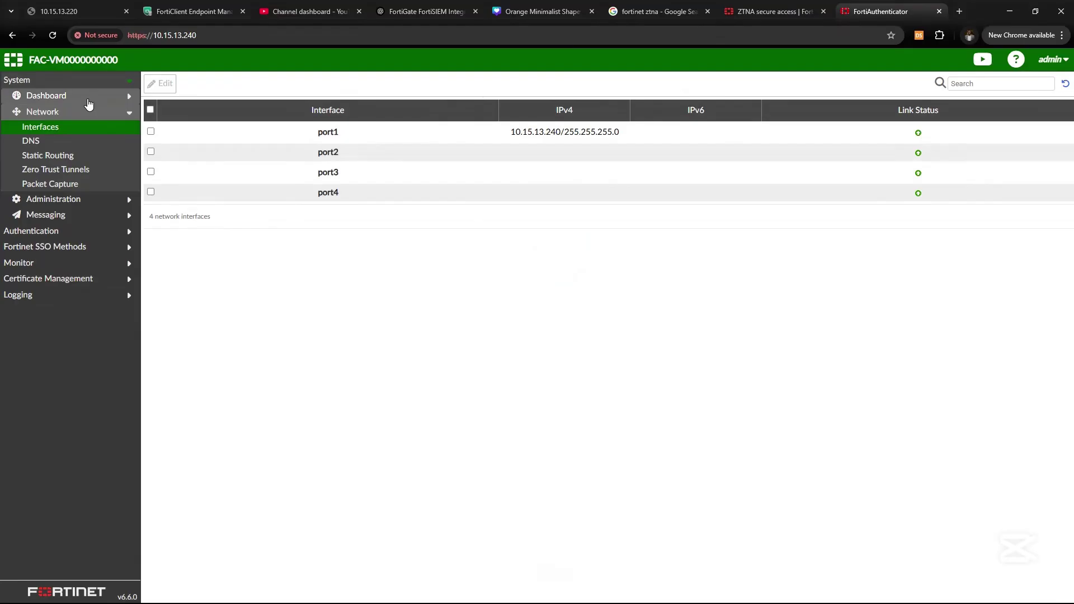
Review the Dashboard system status page and expand the Logging section.
{"action": "left_click", "coordinate": [87, 98]}
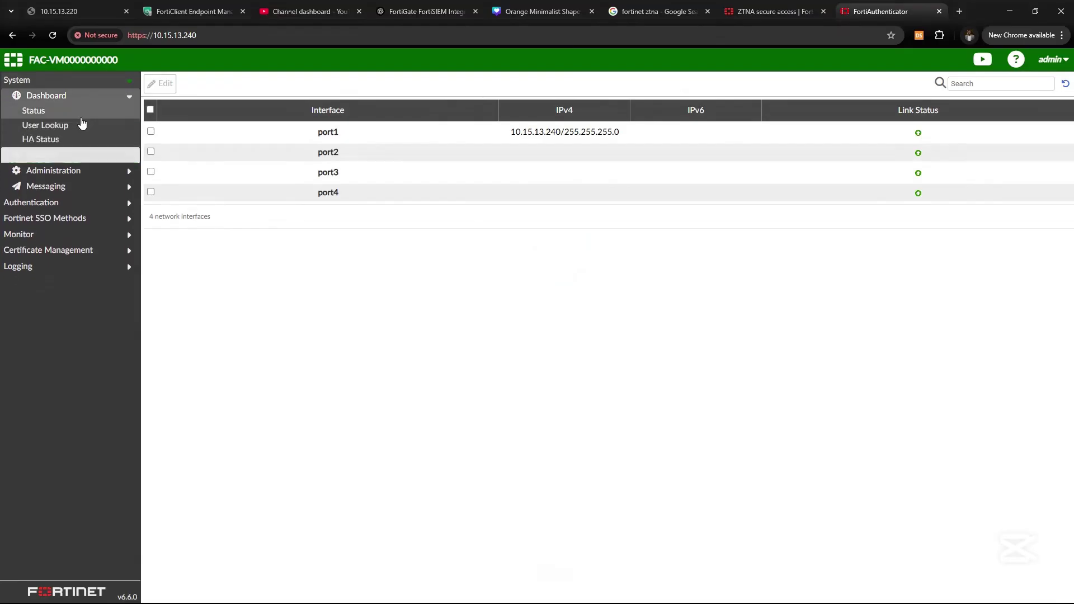
{"action": "left_click", "coordinate": [79, 115]}
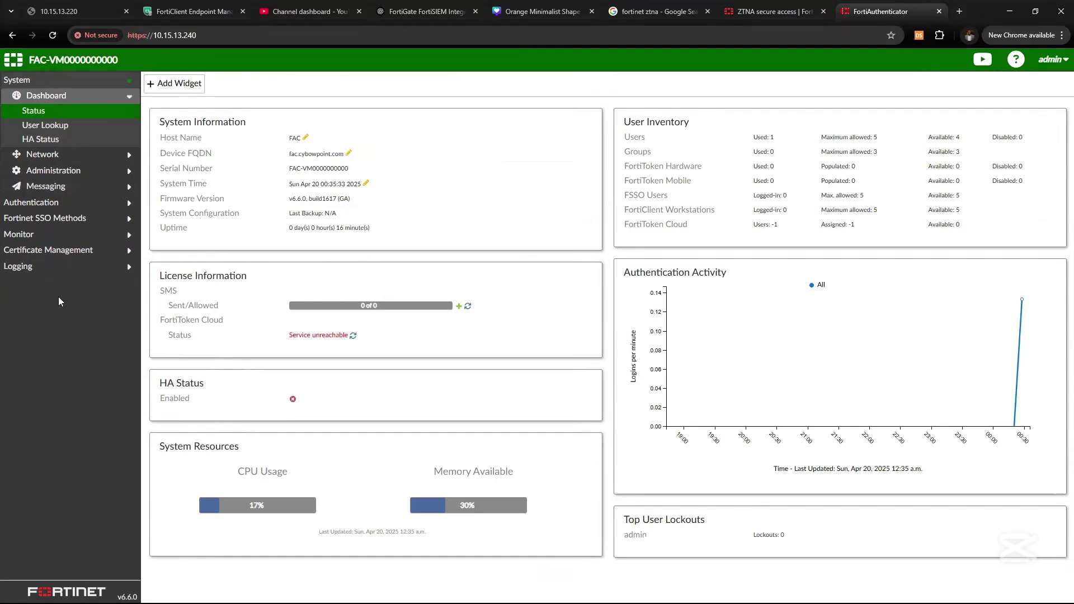
{"action": "left_click", "coordinate": [51, 265]}
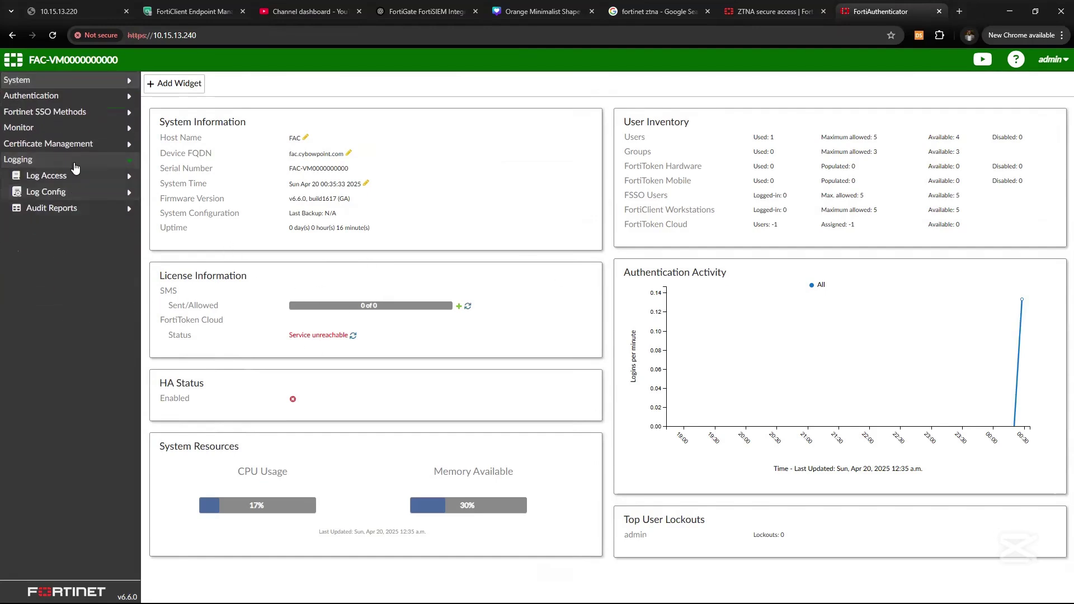
View Authentication > LDAP Service > General, then swap the admin tab for a blank tab.
{"action": "left_click", "coordinate": [74, 97]}
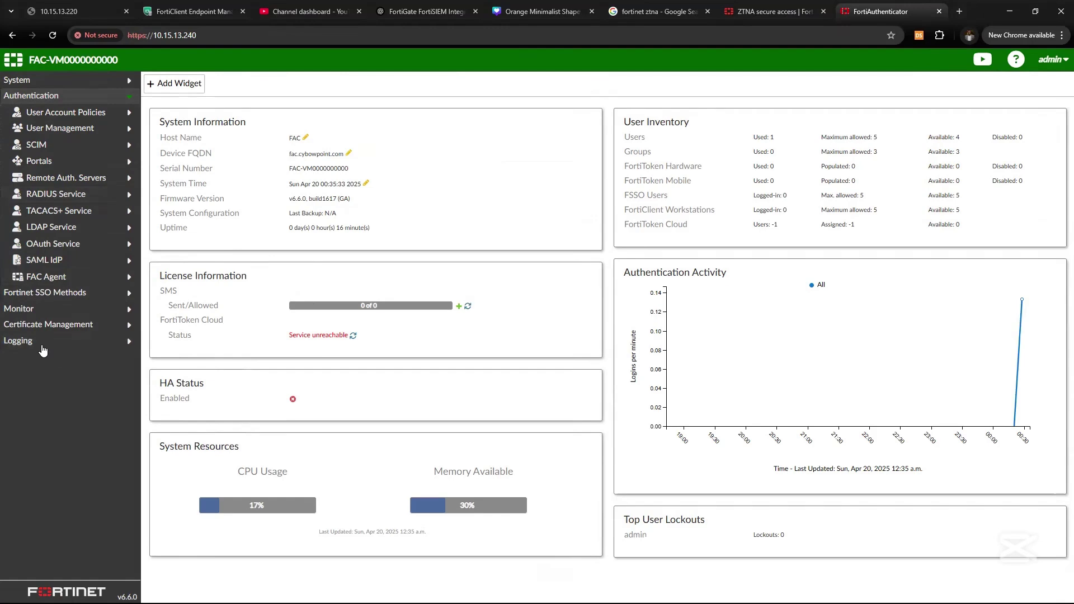
{"action": "left_click", "coordinate": [51, 227]}
{"action": "left_click", "coordinate": [72, 244]}
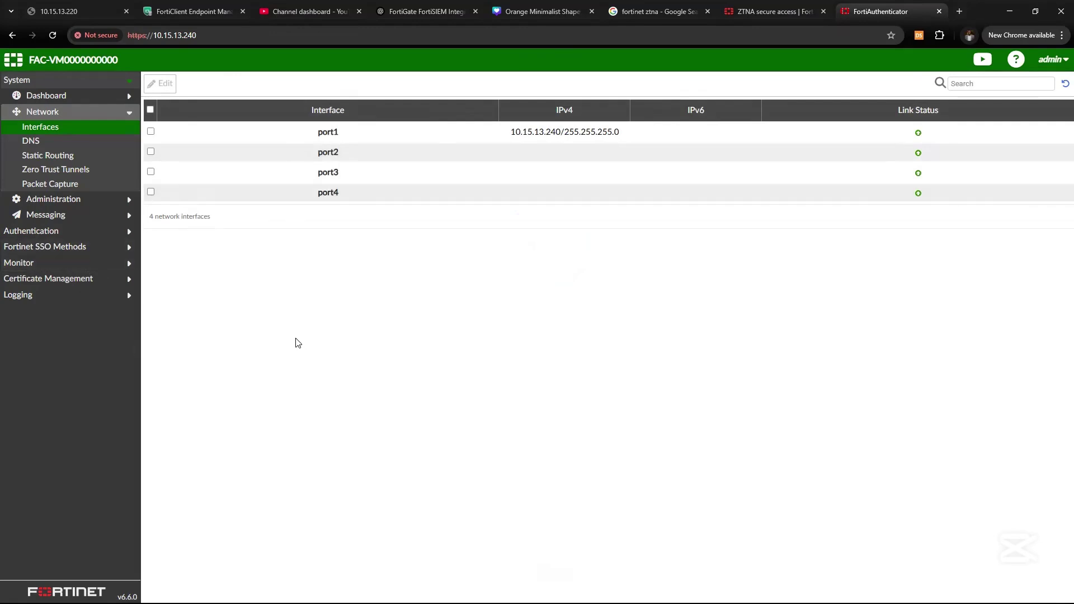
{"action": "left_click", "coordinate": [939, 11]}
{"action": "left_click", "coordinate": [960, 11]}
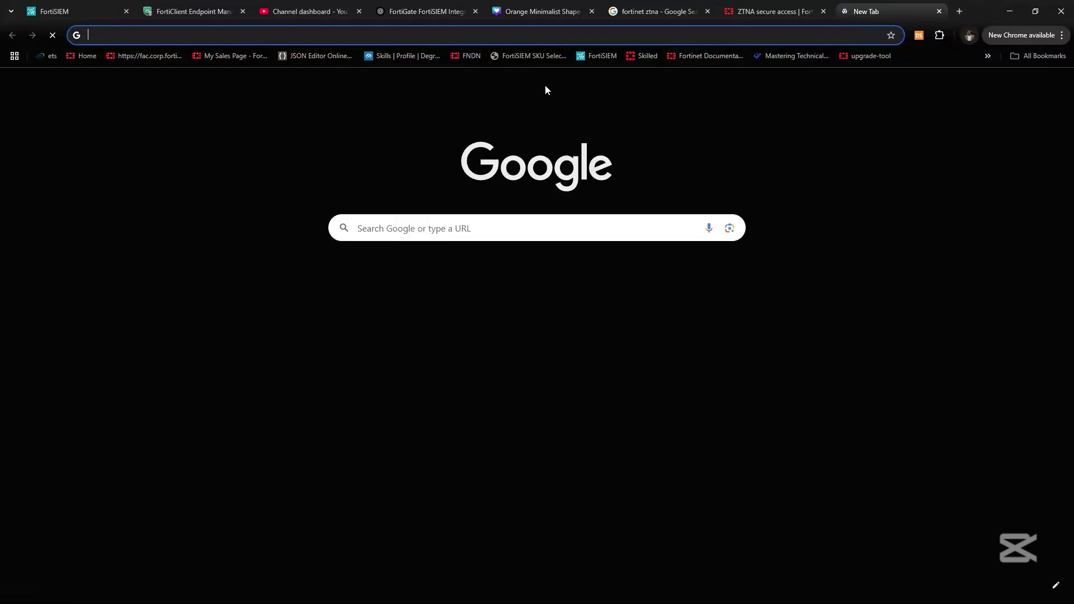
Go to support.fortinet.com and log in to the FortiCloud Asset Management dashboard.
{"action": "type", "text": "SUO"}
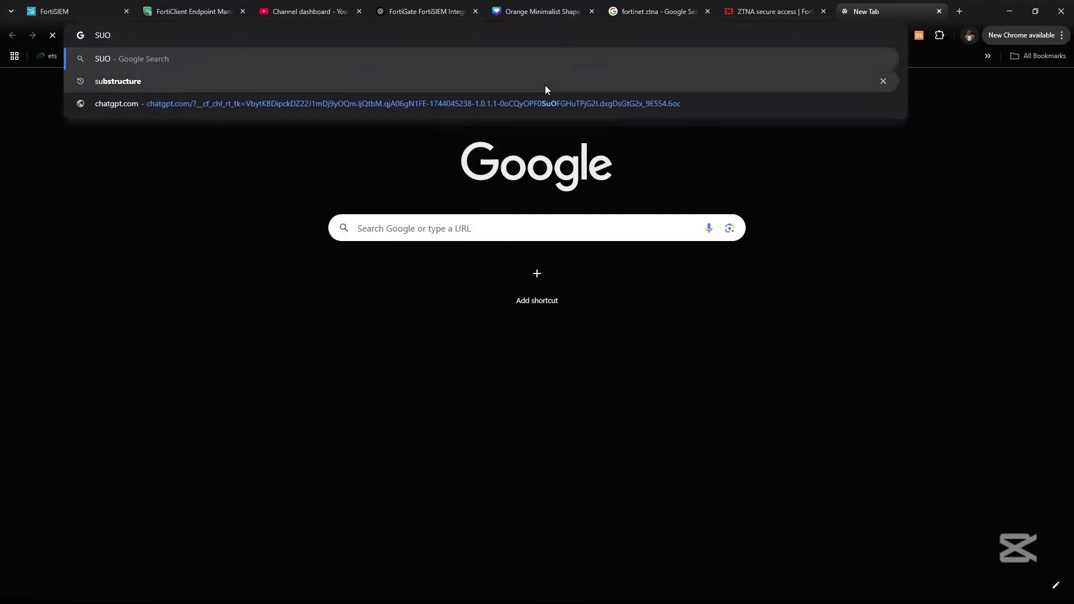
{"action": "key", "text": "BackSpace"}
{"action": "type", "text": "PP"}
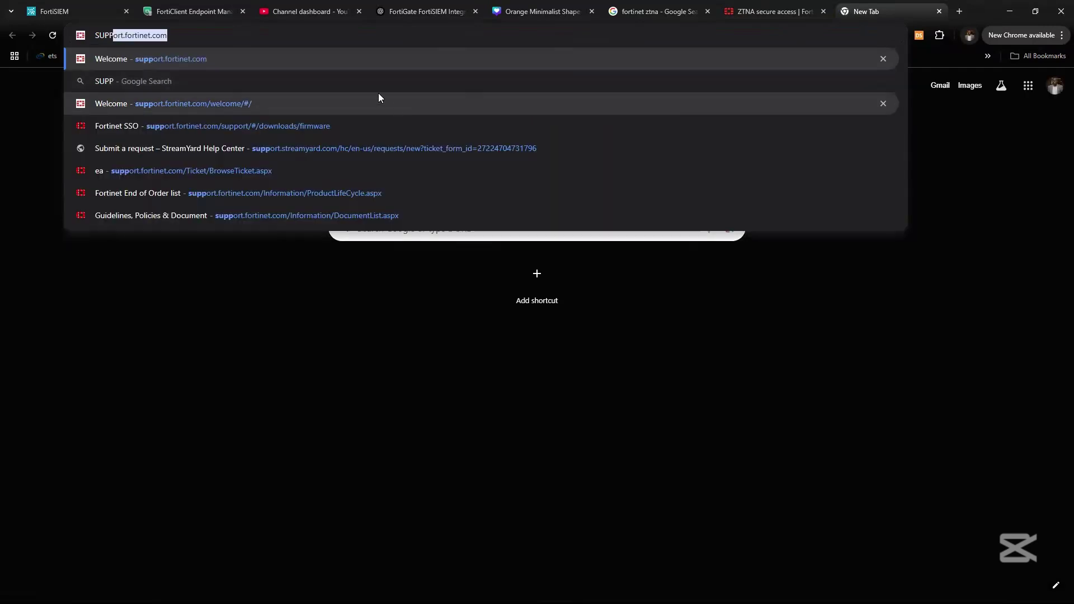
{"action": "key", "text": "Return"}
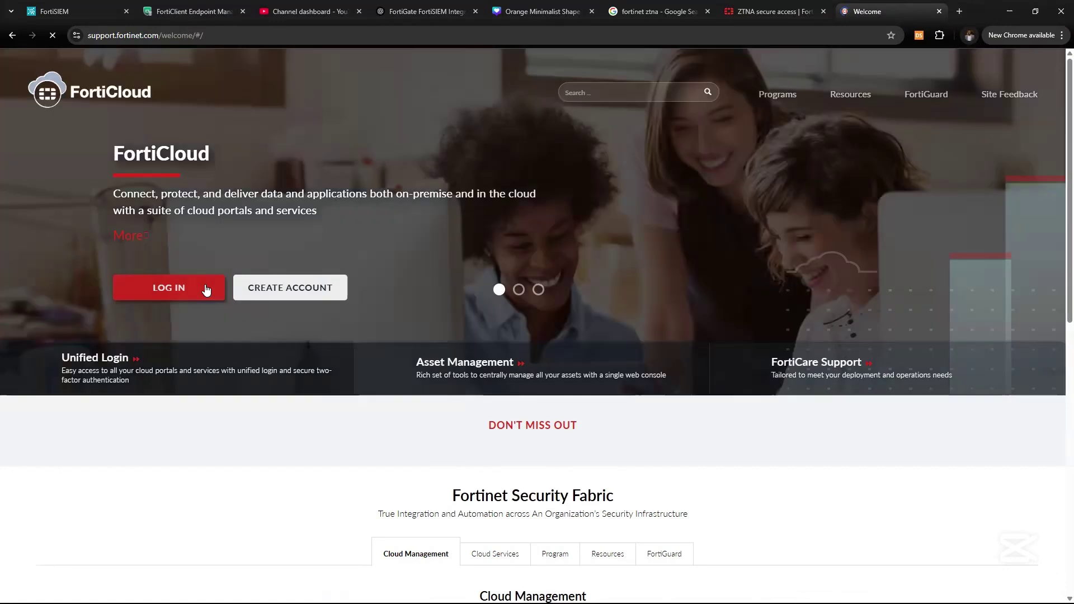
{"action": "left_click", "coordinate": [206, 287]}
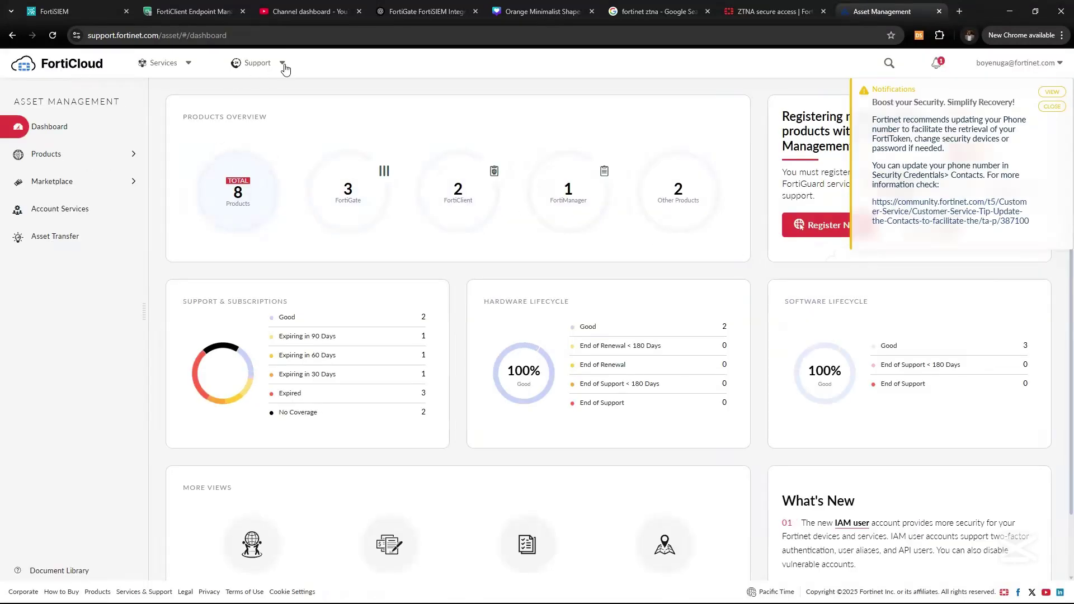
Open Support > Firmware Download, select FortiAuthenticator, and show its DOWNLOAD folders.
{"action": "left_click", "coordinate": [283, 65]}
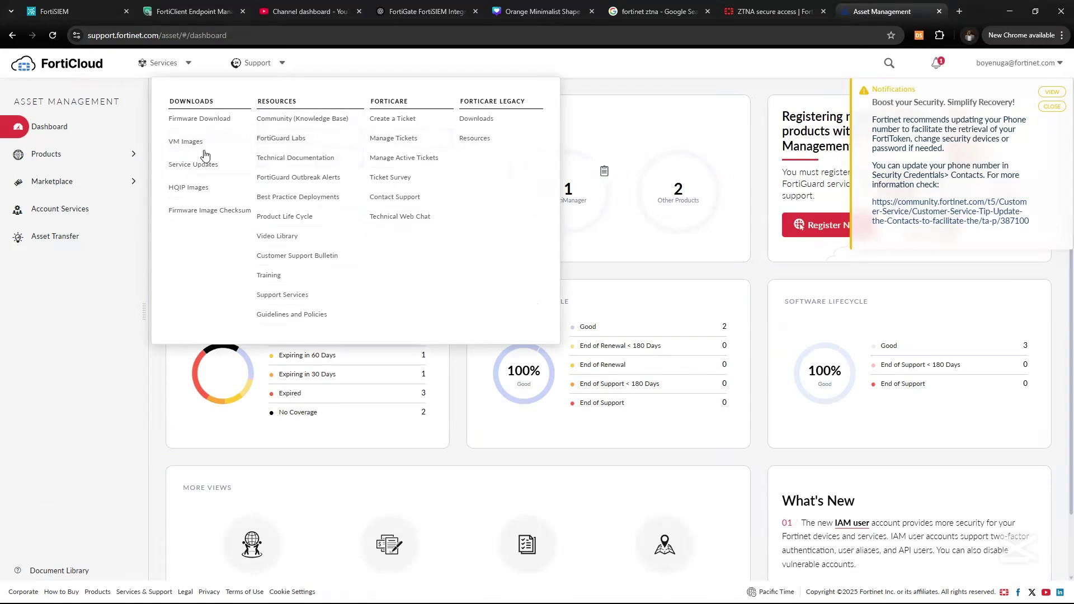
{"action": "left_click", "coordinate": [200, 120]}
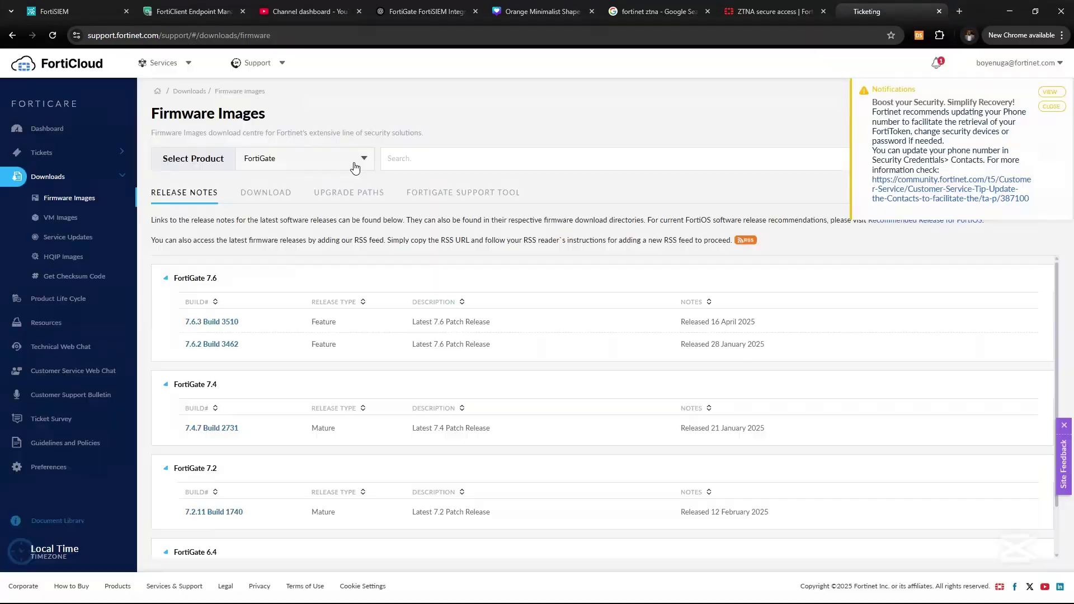
{"action": "left_click", "coordinate": [362, 158]}
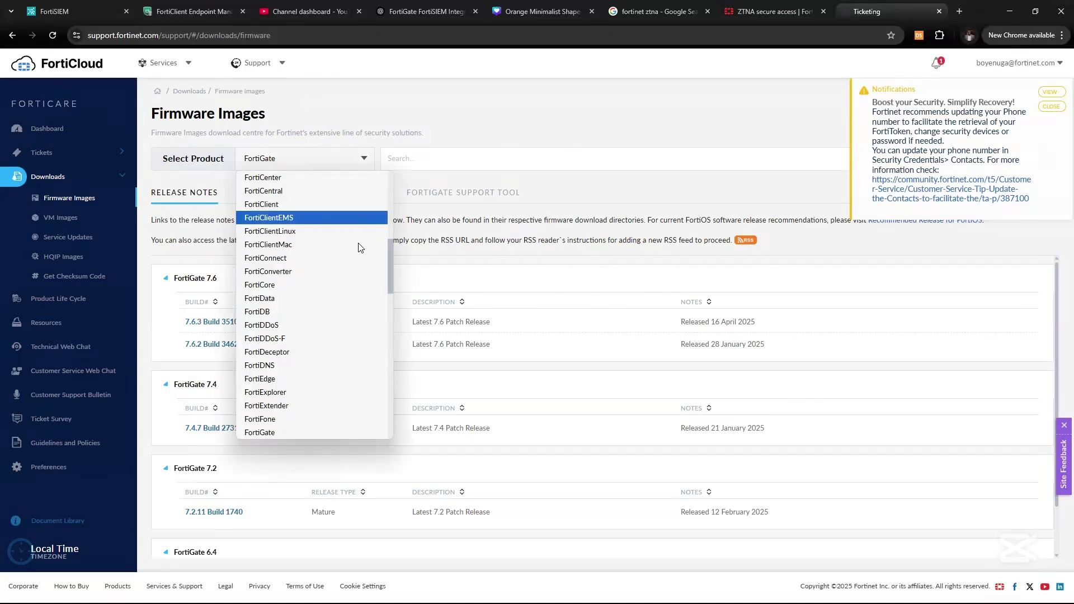
{"action": "left_click_drag", "start_coordinate": [391, 257], "coordinate": [384, 224]}
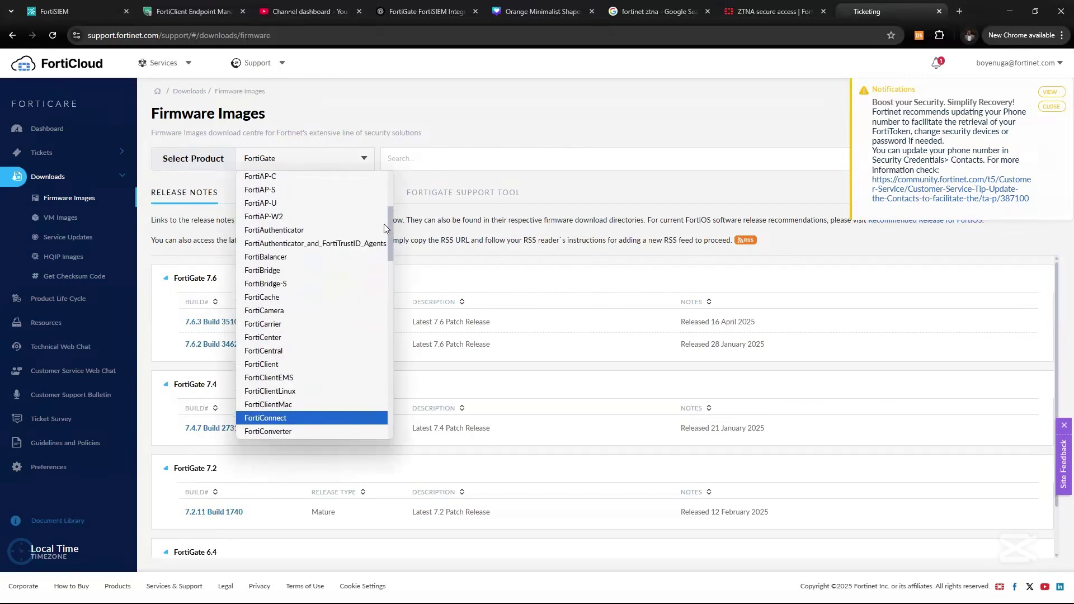
{"action": "left_click", "coordinate": [318, 244]}
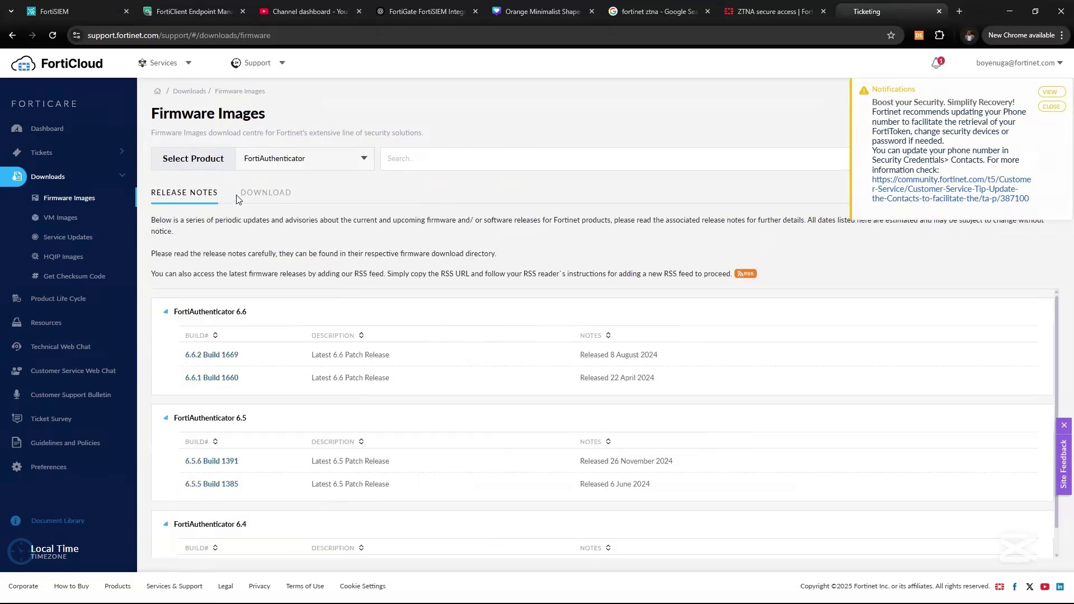
{"action": "left_click", "coordinate": [266, 192]}
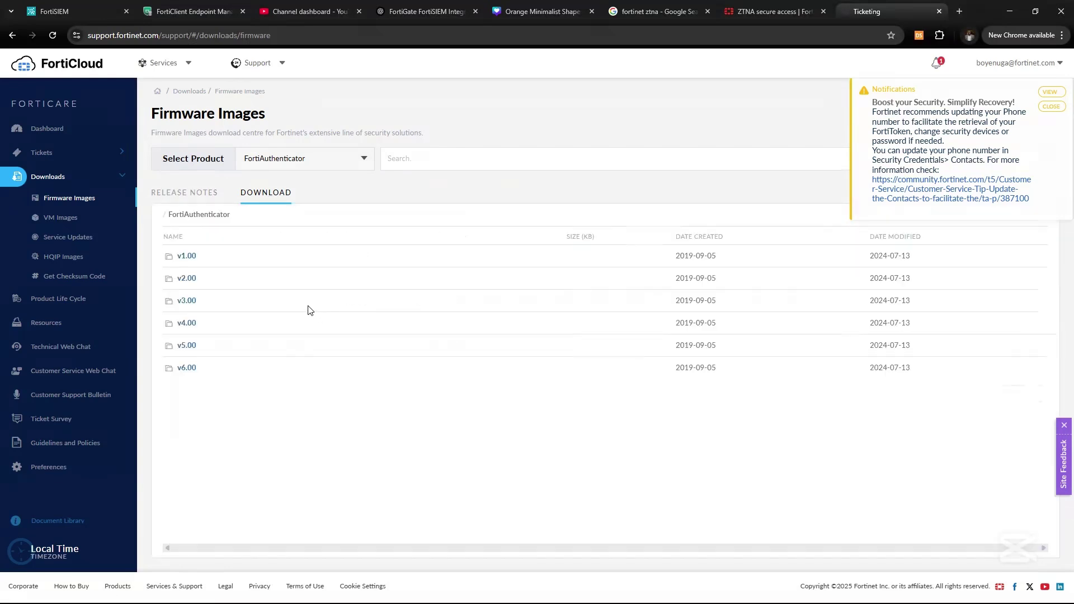
Browse v6.00 > 6.6 > 6.6.2 and select FAC_VM-v6-build1669-FORTINET.out.ovf.zip.
{"action": "left_click", "coordinate": [187, 368]}
{"action": "left_click", "coordinate": [177, 394]}
{"action": "left_click", "coordinate": [185, 303]}
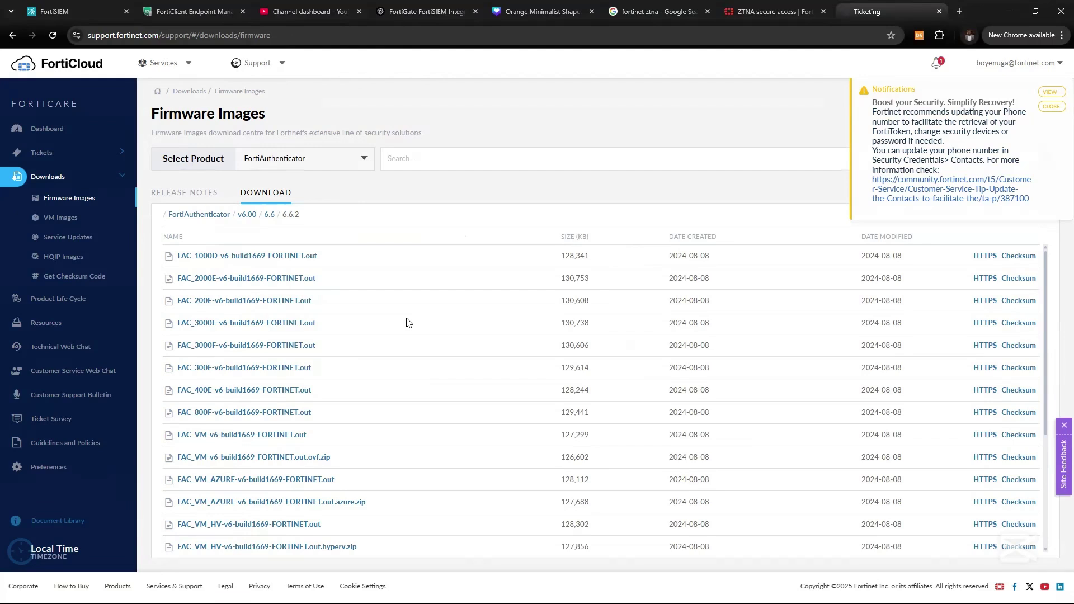
{"action": "scroll", "coordinate": [408, 322], "scroll_direction": "down", "scroll_amount": 2}
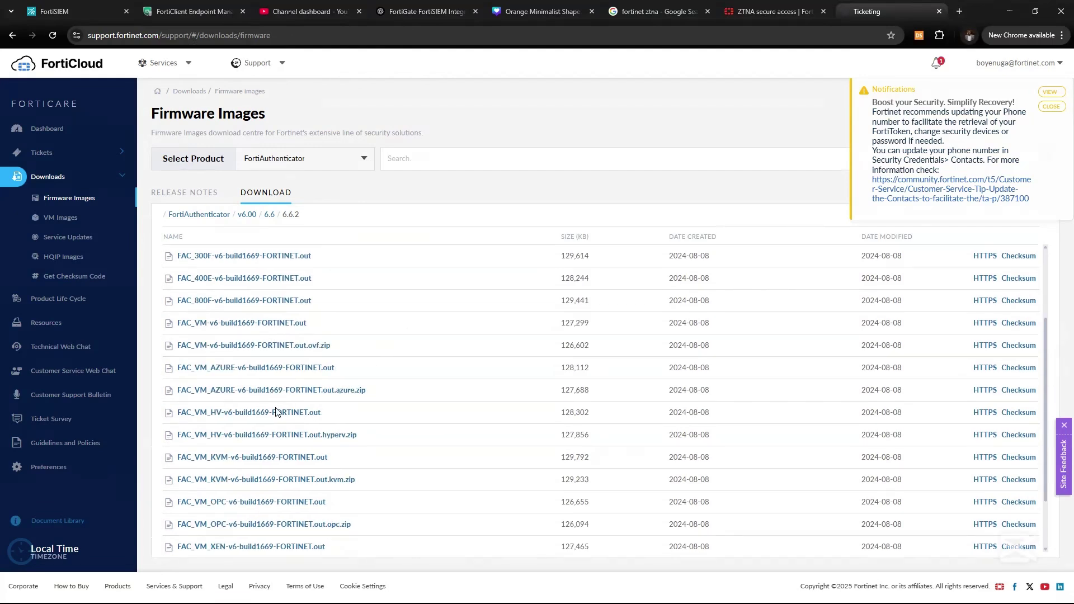
{"action": "left_click_drag", "start_coordinate": [162, 351], "coordinate": [331, 349]}
{"action": "left_click", "coordinate": [335, 348]}
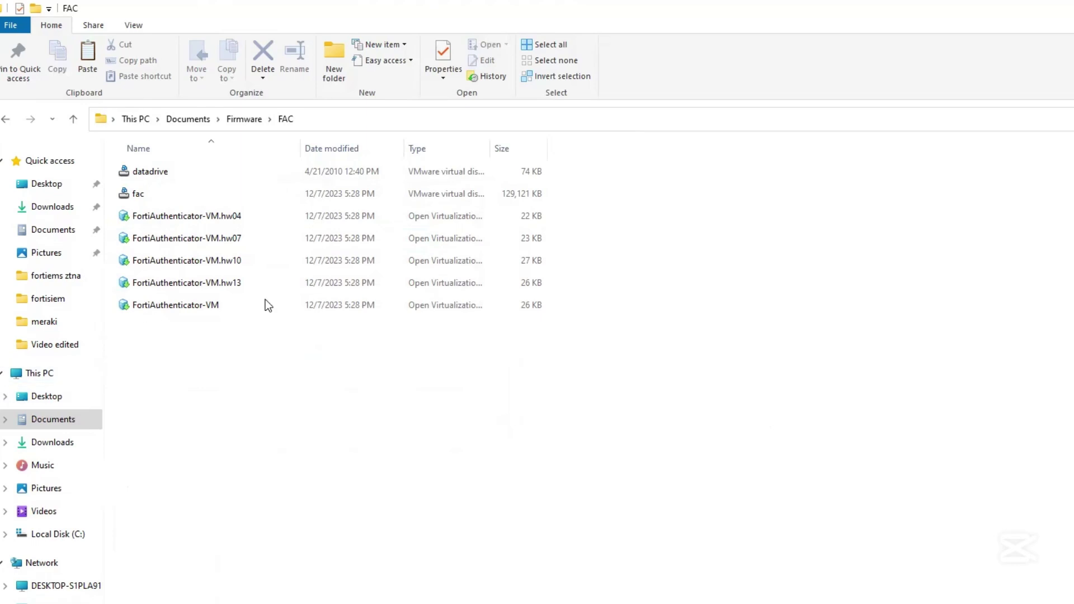
Open FortiAuthenticator-VM.hw04 from Documents\Firmware\FAC in VMware Workstation.
{"action": "left_click", "coordinate": [190, 213]}
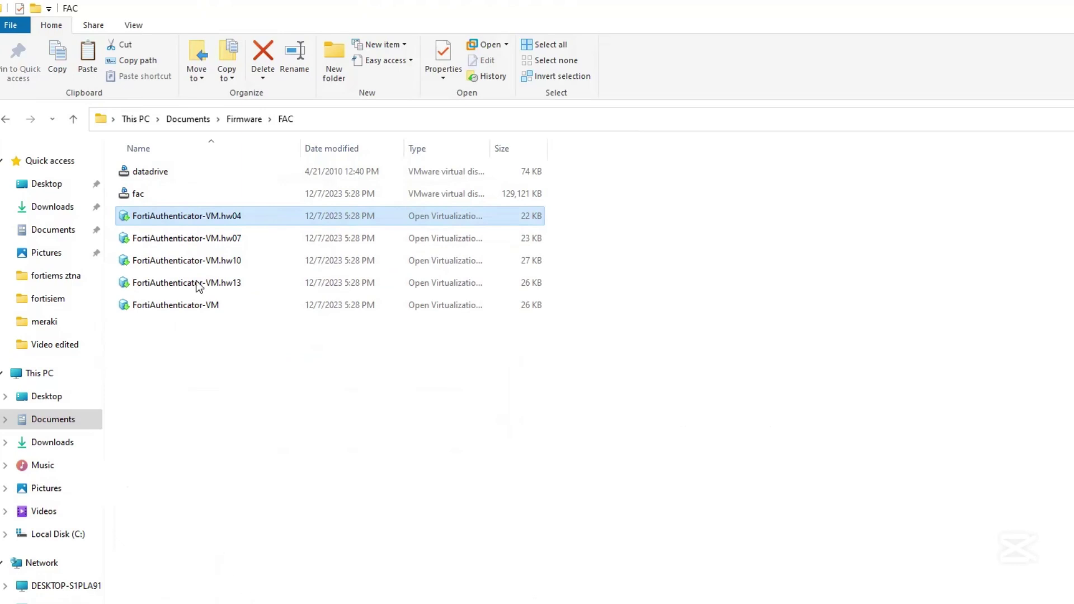
{"action": "left_click", "coordinate": [223, 218]}
{"action": "left_click", "coordinate": [321, 213]}
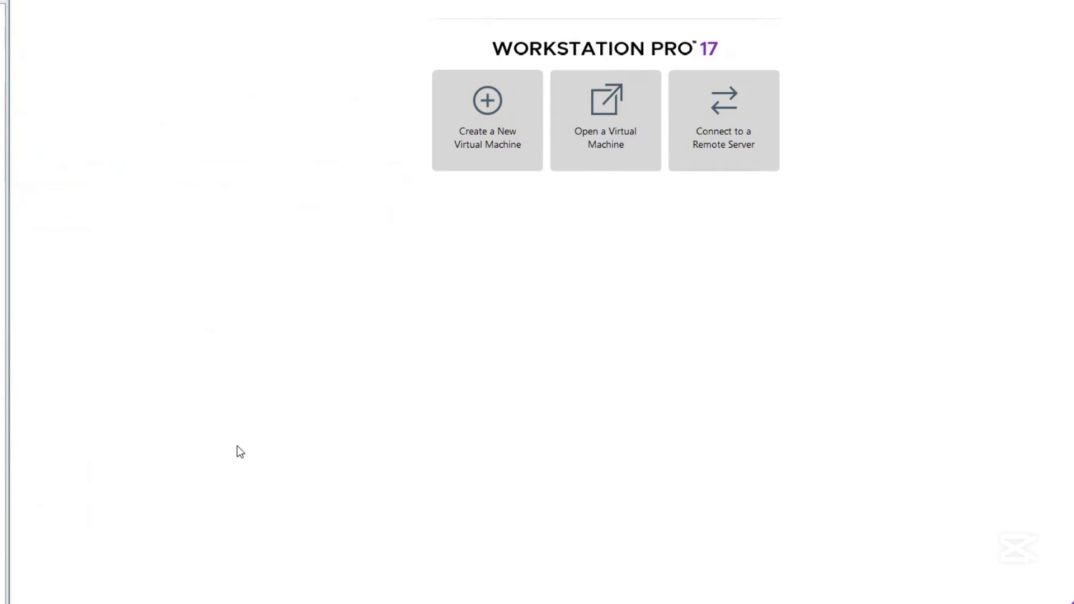
Accept the licence terms, name the VM 'fac', and import the FortiAuthenticator appliance.
{"action": "left_click", "coordinate": [407, 411]}
{"action": "left_click", "coordinate": [598, 441]}
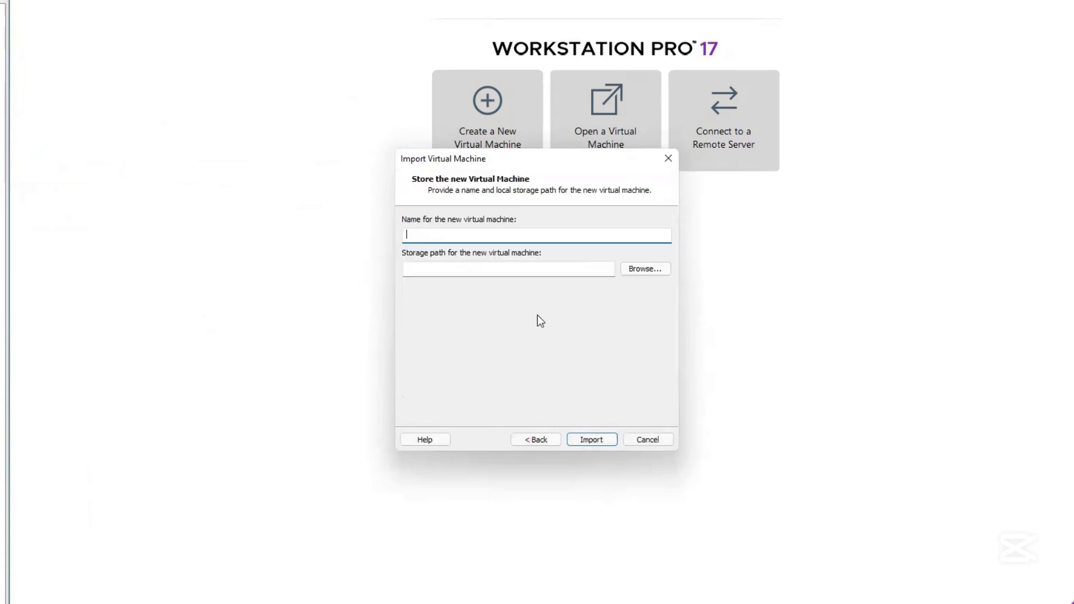
{"action": "type", "text": "fac"}
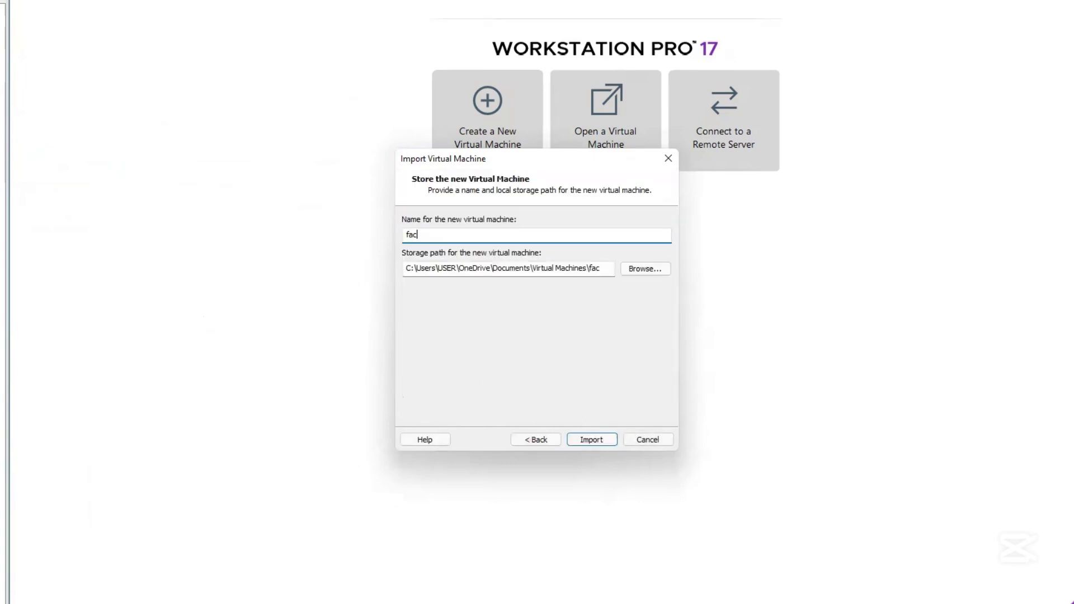
{"action": "left_click", "coordinate": [594, 439]}
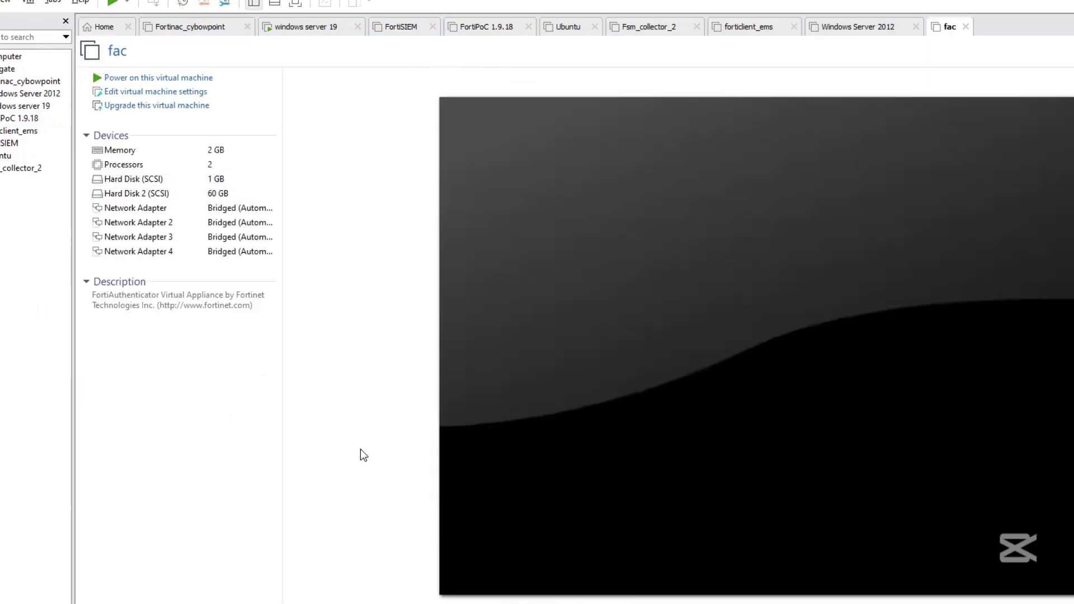
{"action": "left_click", "coordinate": [140, 92]}
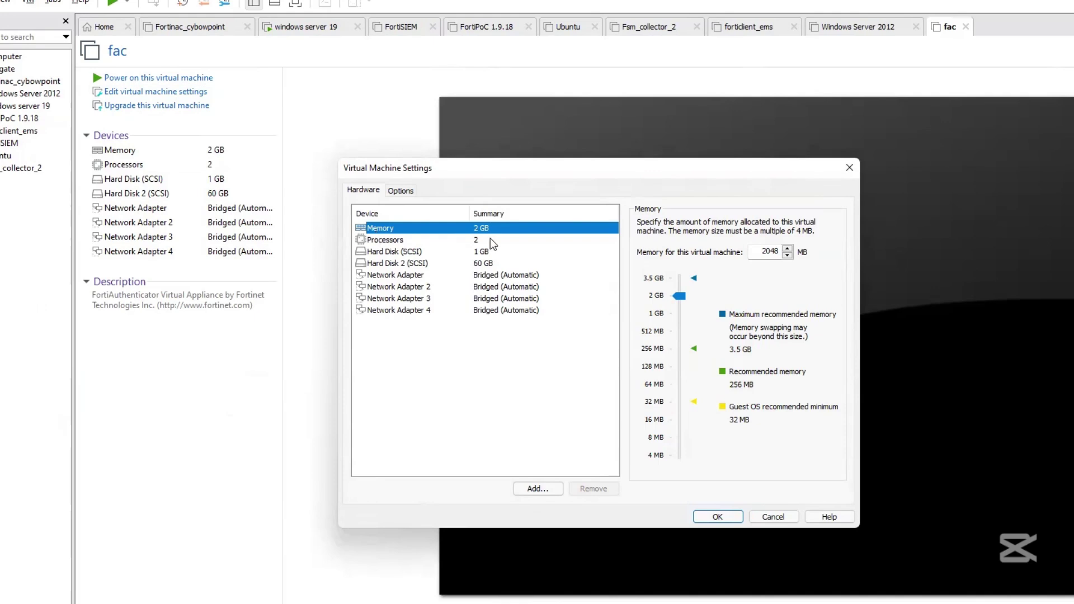
{"action": "left_click", "coordinate": [450, 251]}
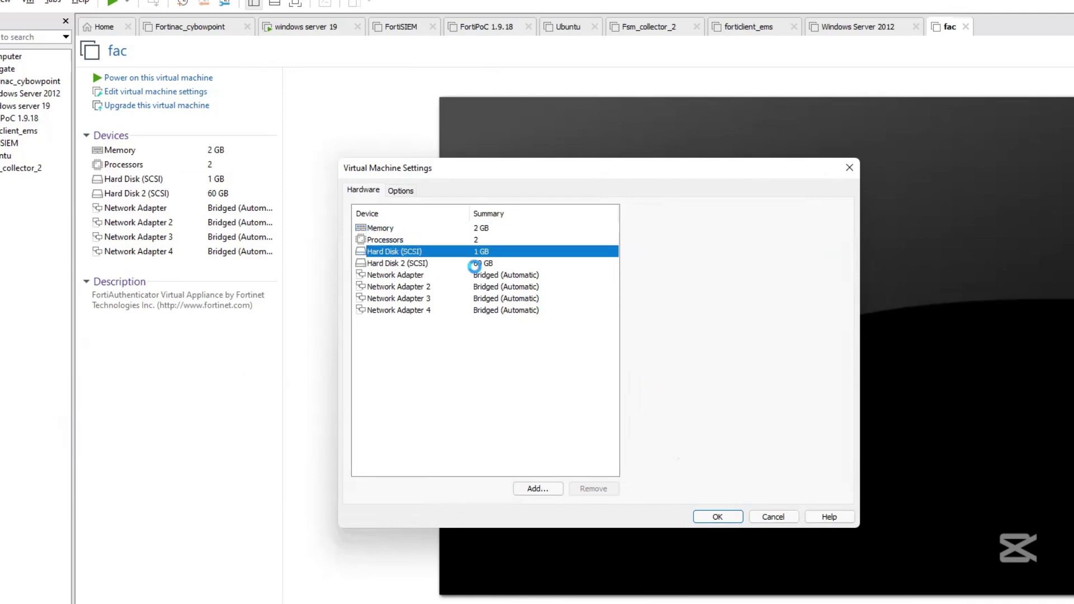
{"action": "key", "text": "Up"}
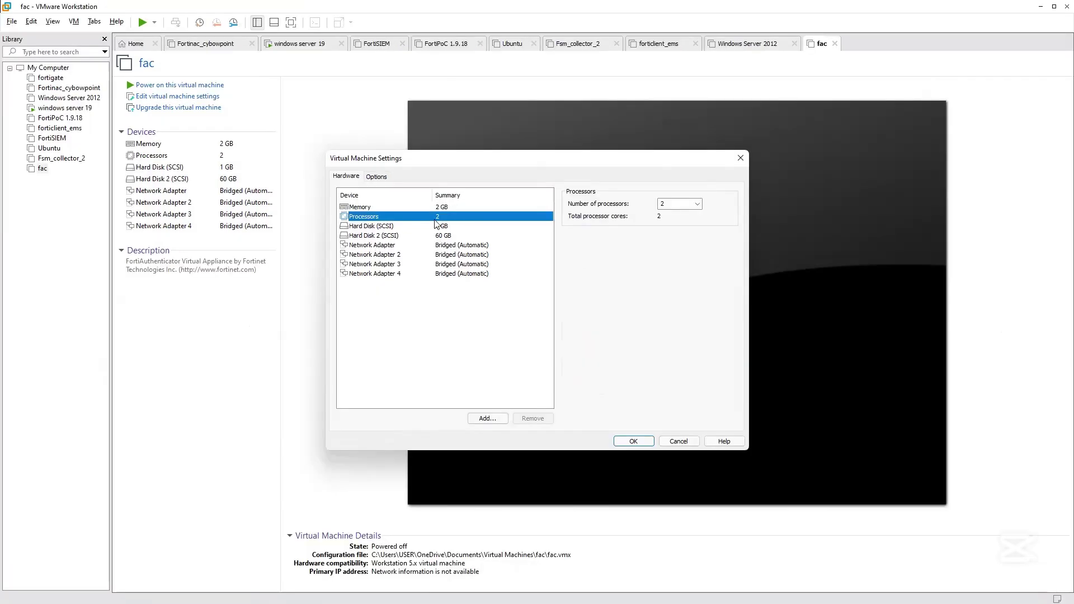
{"action": "left_click", "coordinate": [633, 441]}
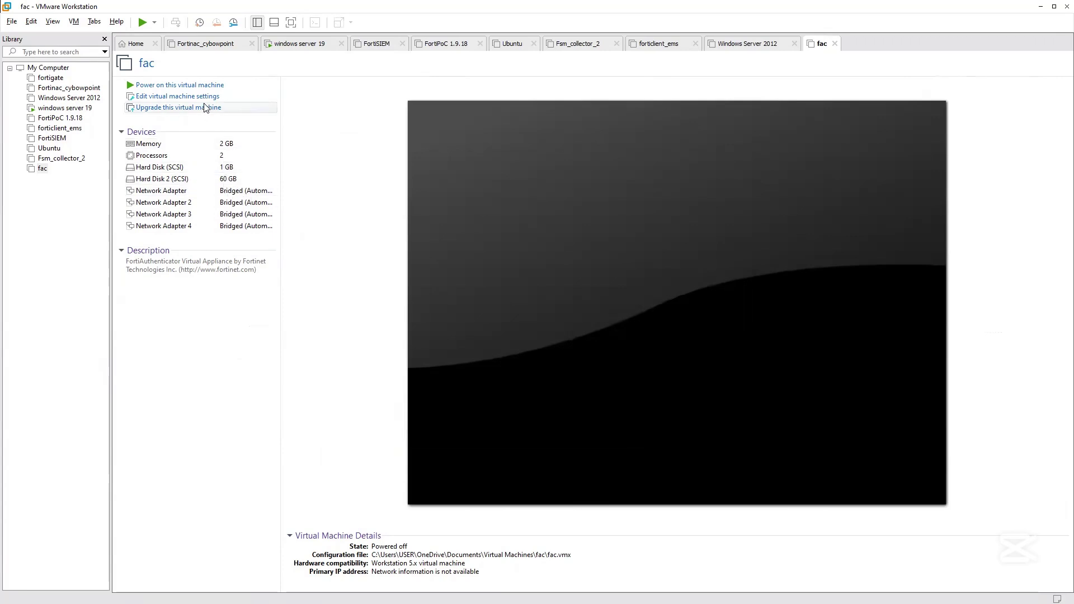
Power on the fac VM and let it boot to the FortiAuthenticator login prompt.
{"action": "left_click", "coordinate": [196, 85]}
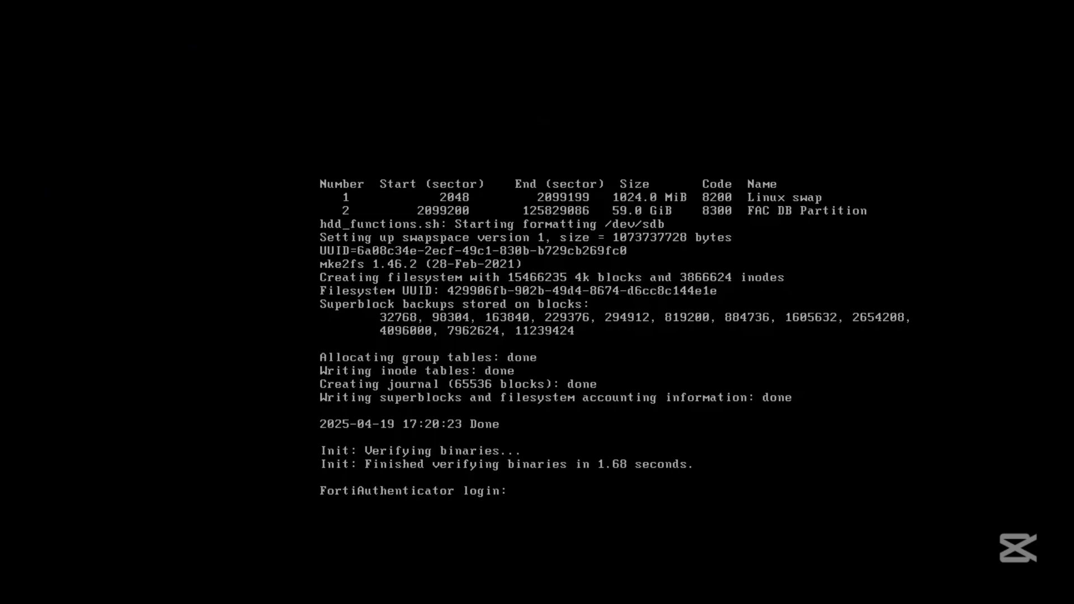
Log in as admin at the console and set and confirm a new password.
{"action": "type", "text": "admin"}
{"action": "key", "text": "Return"}
{"action": "key", "text": "Return"}
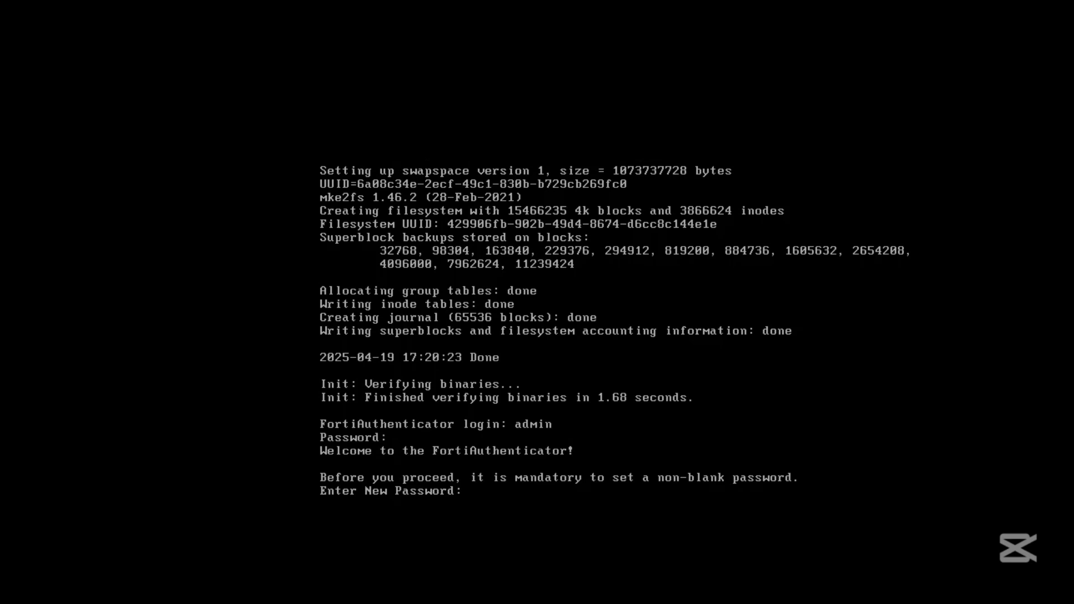
{"action": "key", "text": "Return"}
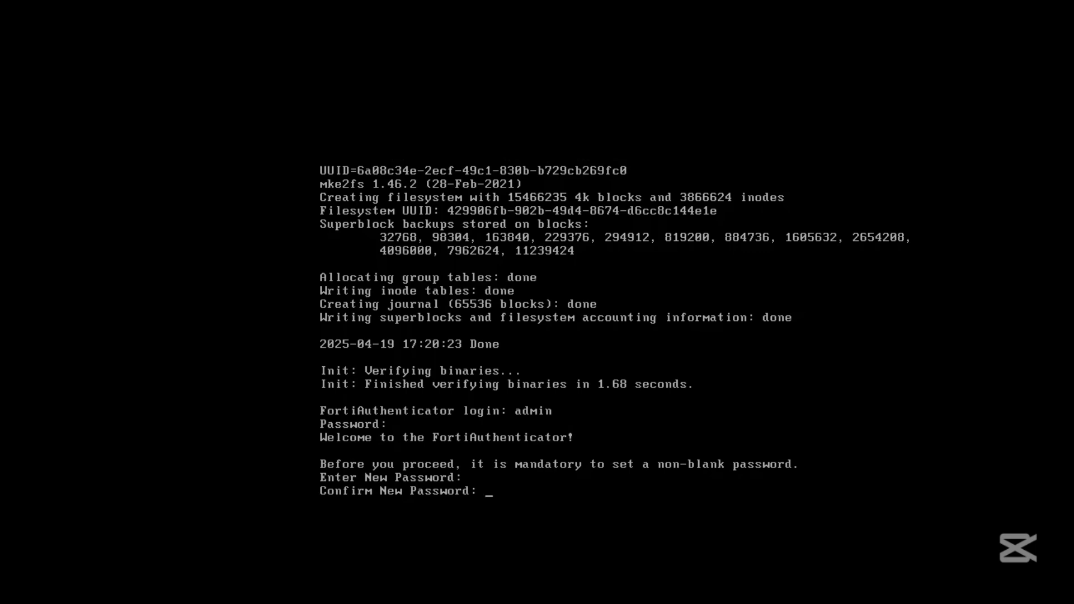
{"action": "key", "text": "Return"}
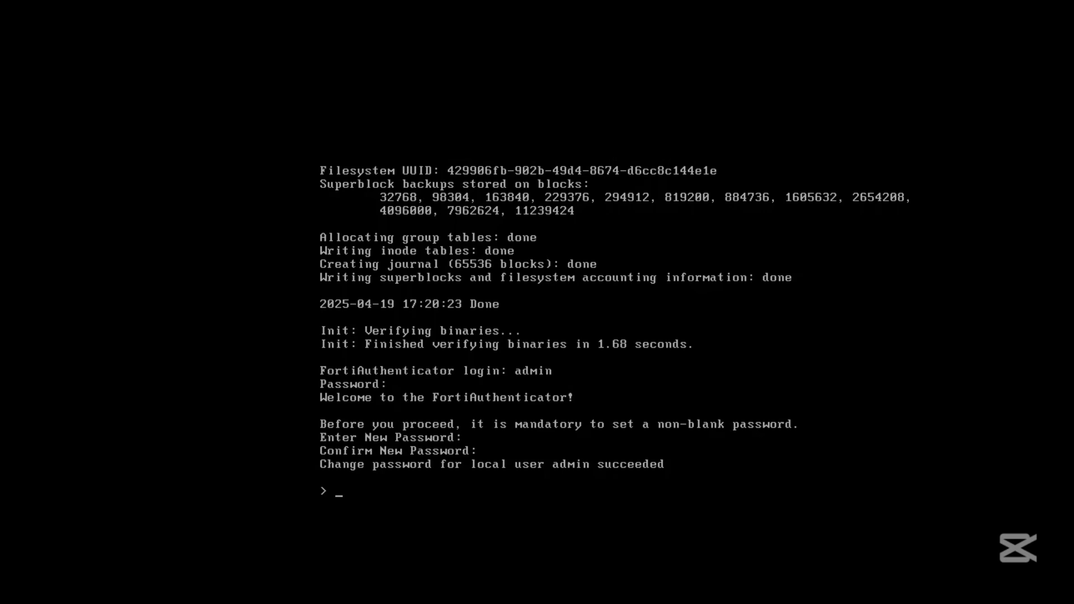
{"action": "key", "text": "Return"}
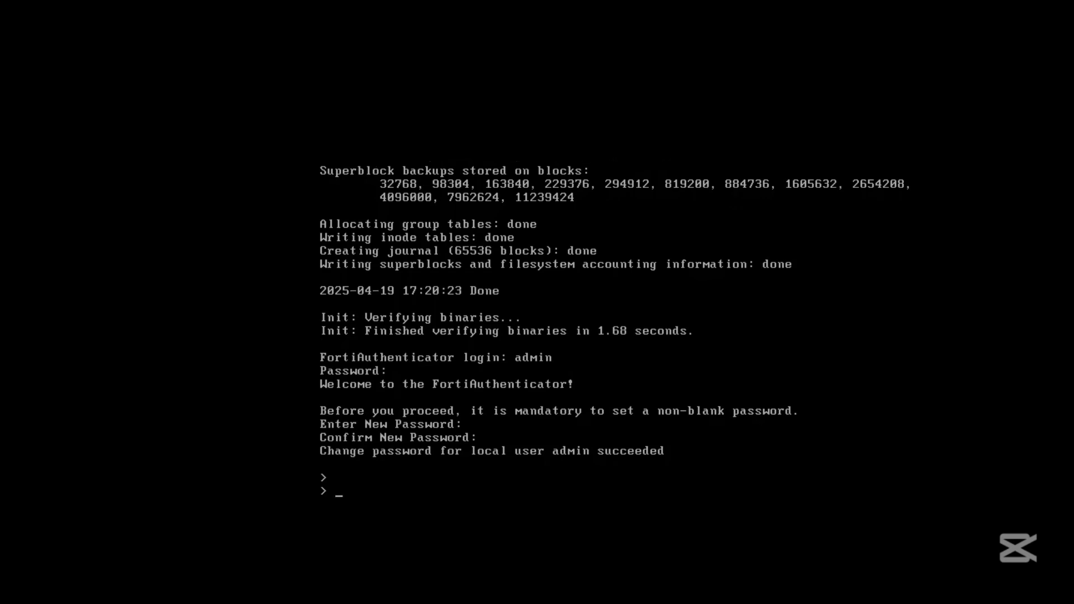
Under config system interface, edit port1 and set its IP to 10.15.13.240/24.
{"action": "type", "text": "cong"}
{"action": "key", "text": "BackSpace"}
{"action": "type", "text": "fig system interface"}
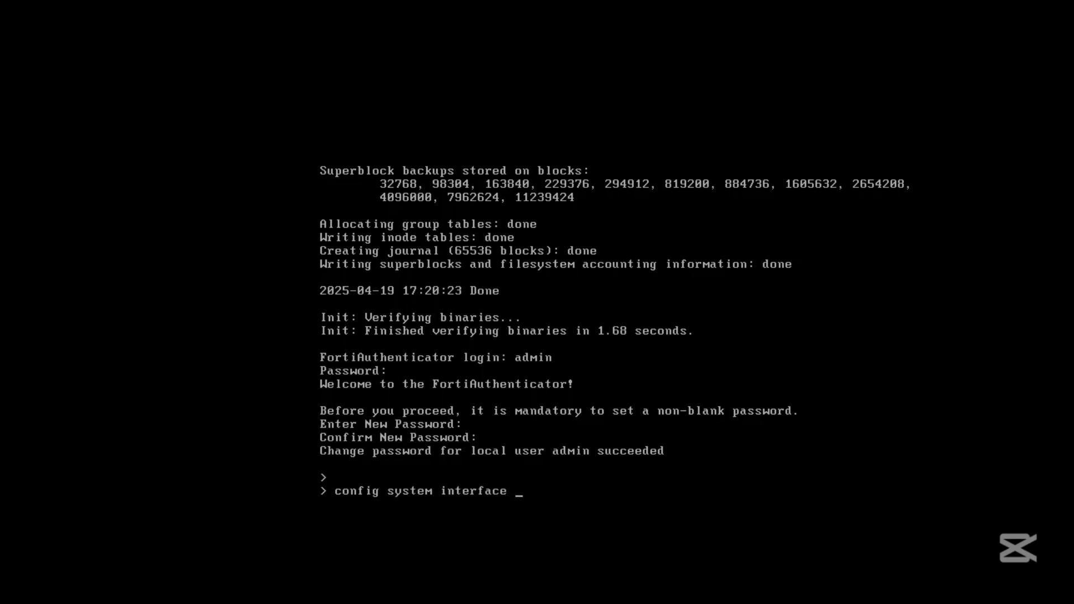
{"action": "key", "text": "Return"}
{"action": "type", "text": "edit"}
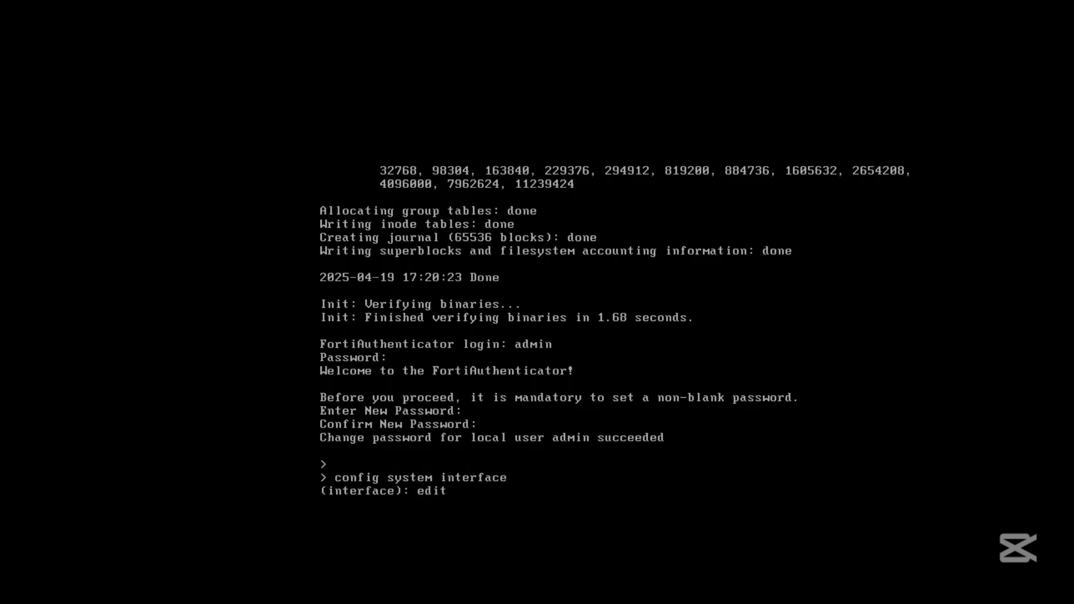
{"action": "type", "text": " port1"}
{"action": "key", "text": "Return"}
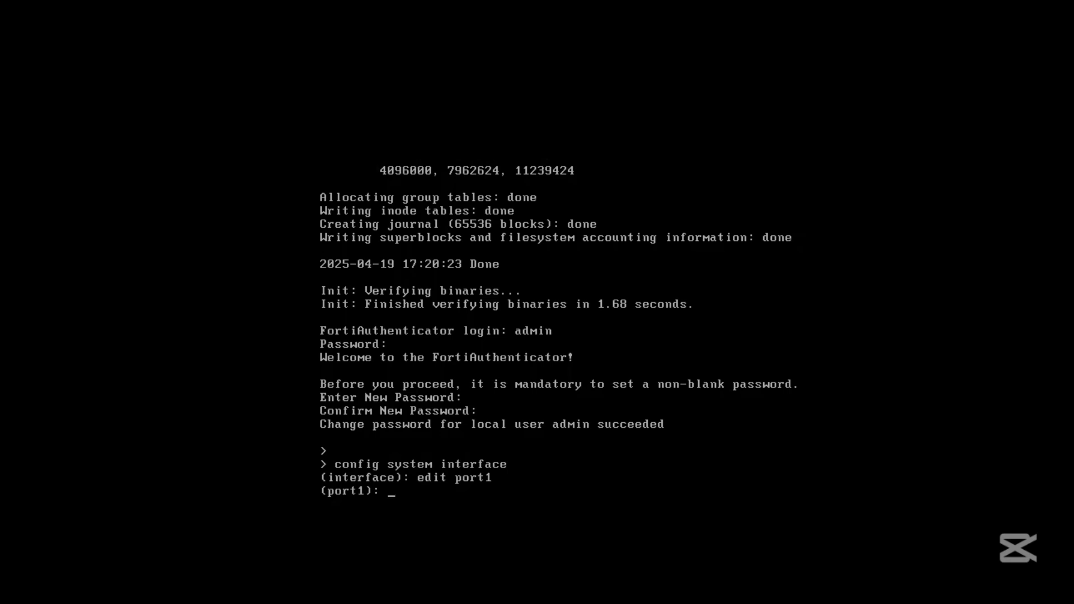
{"action": "type", "text": "set"}
{"action": "type", "text": " mod"}
{"action": "key", "text": "BackSpace"}
{"action": "key", "text": "BackSpace"}
{"action": "key", "text": "BackSpace"}
{"action": "type", "text": "ip 10.15.13.240"}
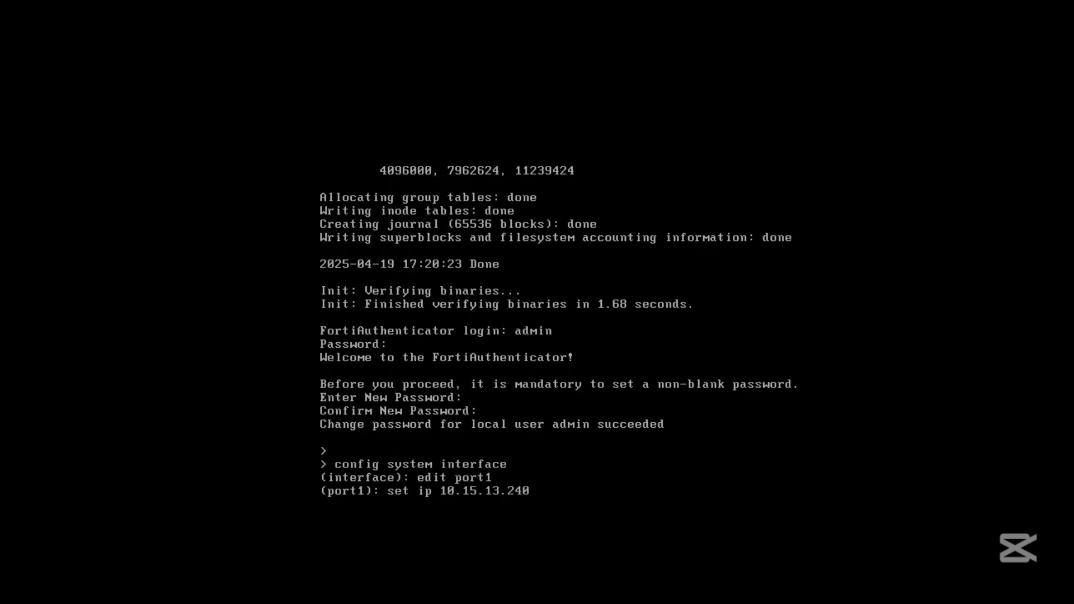
{"action": "type", "text": "/24"}
{"action": "key", "text": "Return"}
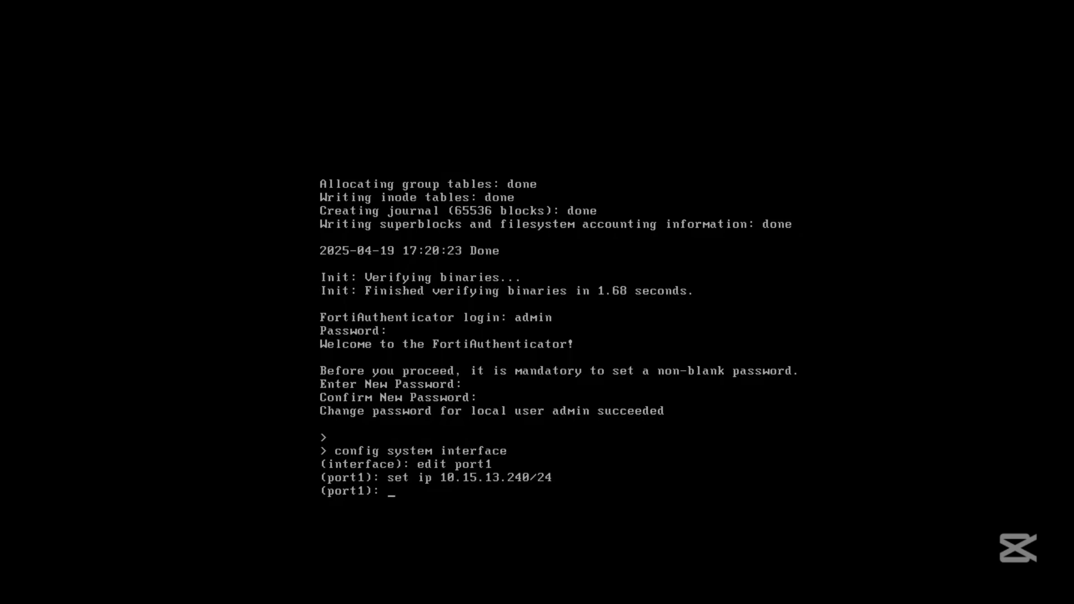
Allow https-gui and ssh access on port1 and save the interface settings.
{"action": "type", "text": "end"}
{"action": "key", "text": "BackSpace"}
{"action": "key", "text": "BackSpace"}
{"action": "key", "text": "BackSpace"}
{"action": "type", "text": "set allowaccess https ping ssh"}
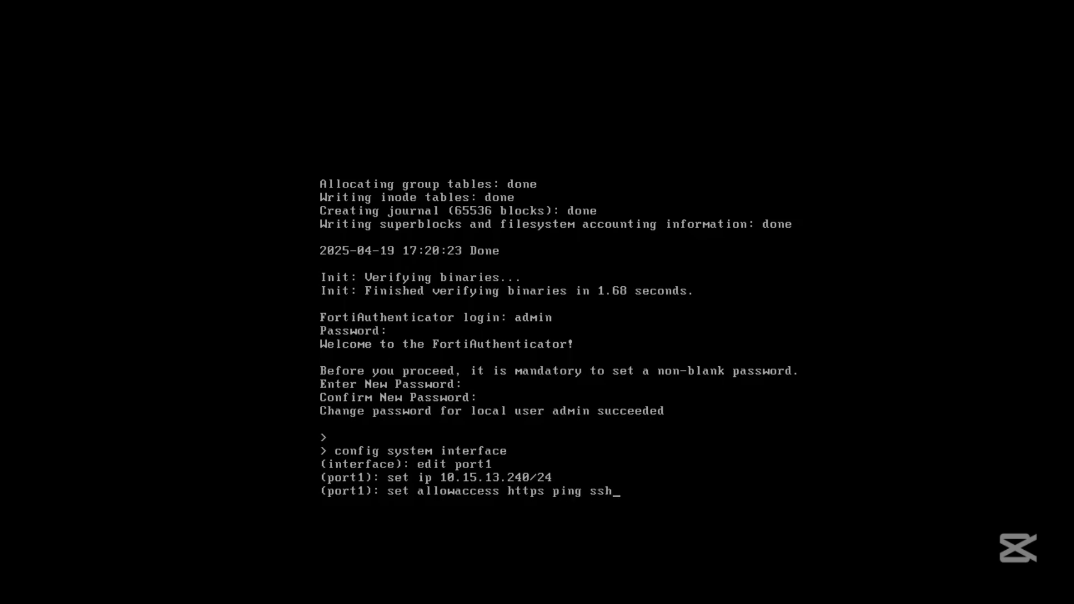
{"action": "key", "text": "Return"}
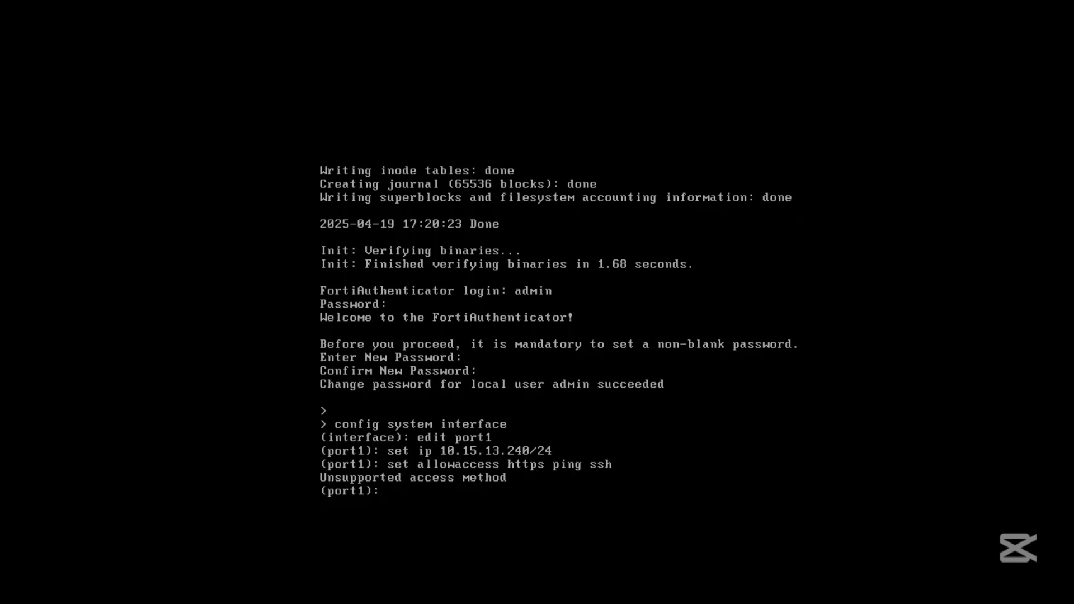
{"action": "key", "text": "Up"}
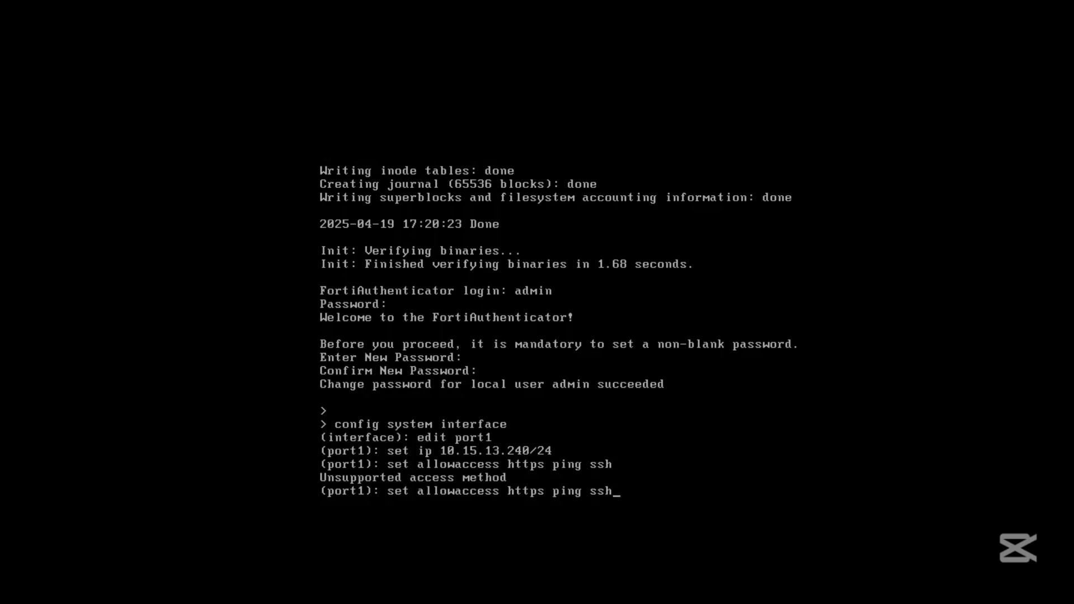
{"action": "key", "text": "BackSpace"}
{"action": "key", "text": "BackSpace"}
{"action": "key", "text": "BackSpace"}
{"action": "key", "text": "BackSpace"}
{"action": "key", "text": "BackSpace"}
{"action": "key", "text": "BackSpace"}
{"action": "key", "text": "BackSpace"}
{"action": "key", "text": "BackSpace"}
{"action": "key", "text": "BackSpace"}
{"action": "key", "text": "BackSpace"}
{"action": "key", "text": "BackSpace"}
{"action": "key", "text": "BackSpace"}
{"action": "key", "text": "BackSpace"}
{"action": "key", "text": "BackSpace"}
{"action": "key", "text": "question"}
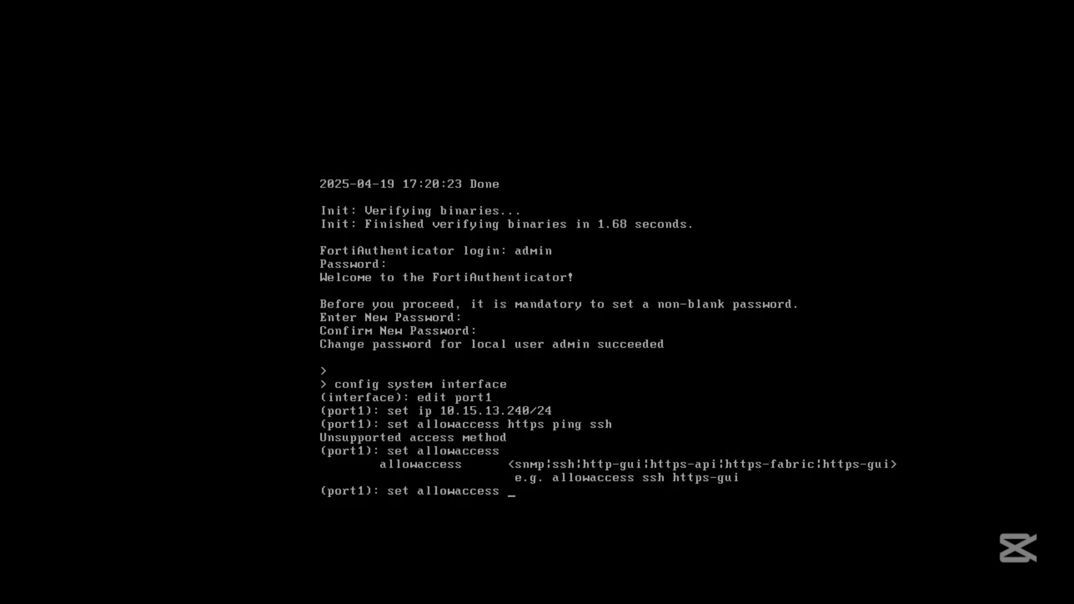
{"action": "type", "text": "https-gui ssh"}
{"action": "key", "text": "Return"}
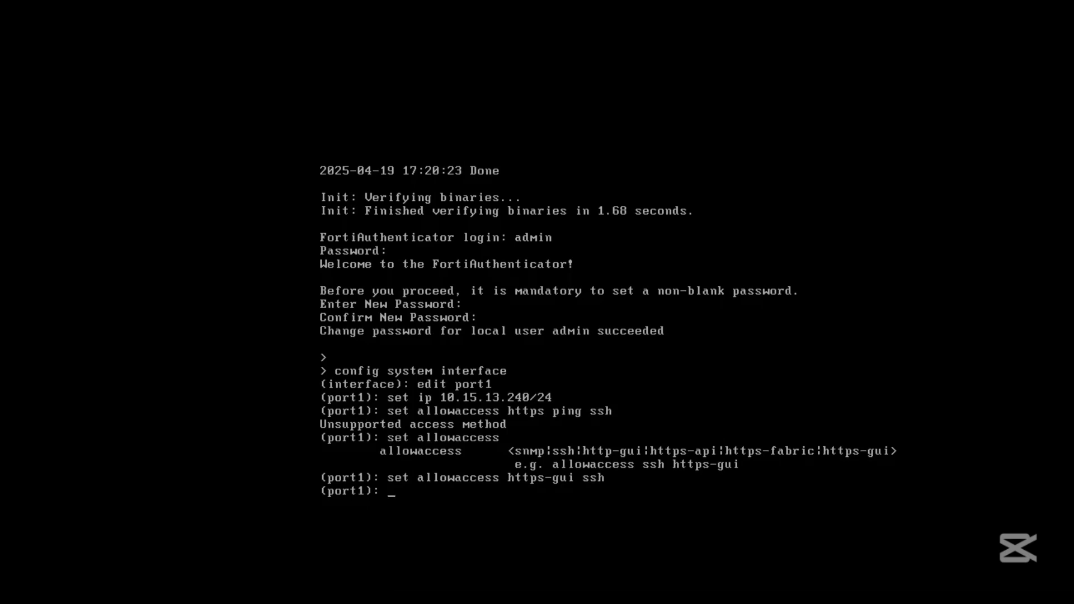
{"action": "type", "text": "end"}
{"action": "key", "text": "Return"}
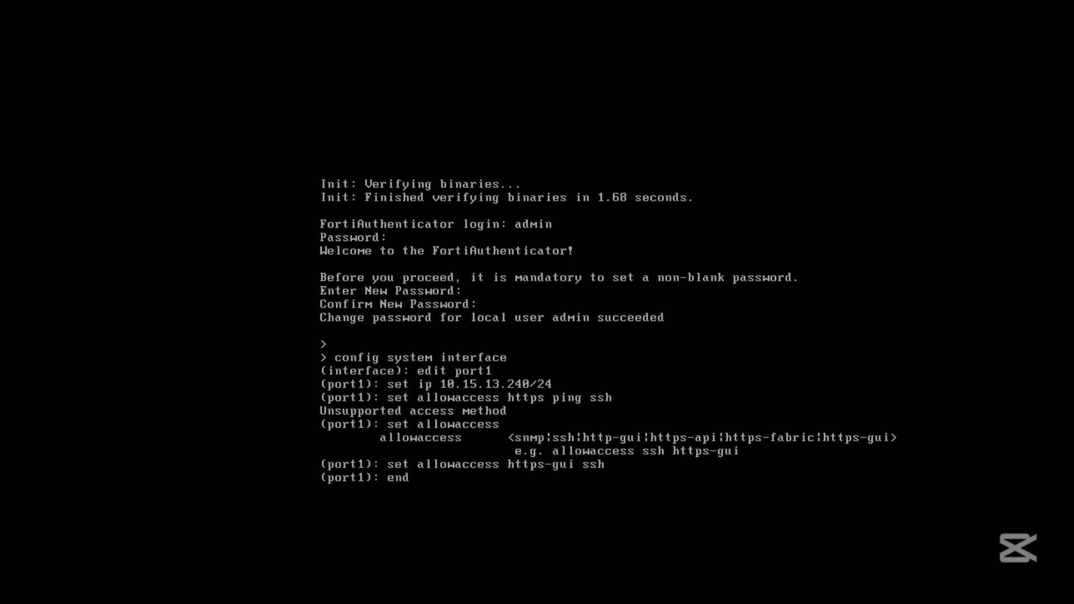
{"action": "type", "text": "config router static"}
Create static route entry 1 with destination 0.0.0.0/0.0.0.0.
{"action": "key", "text": "Return"}
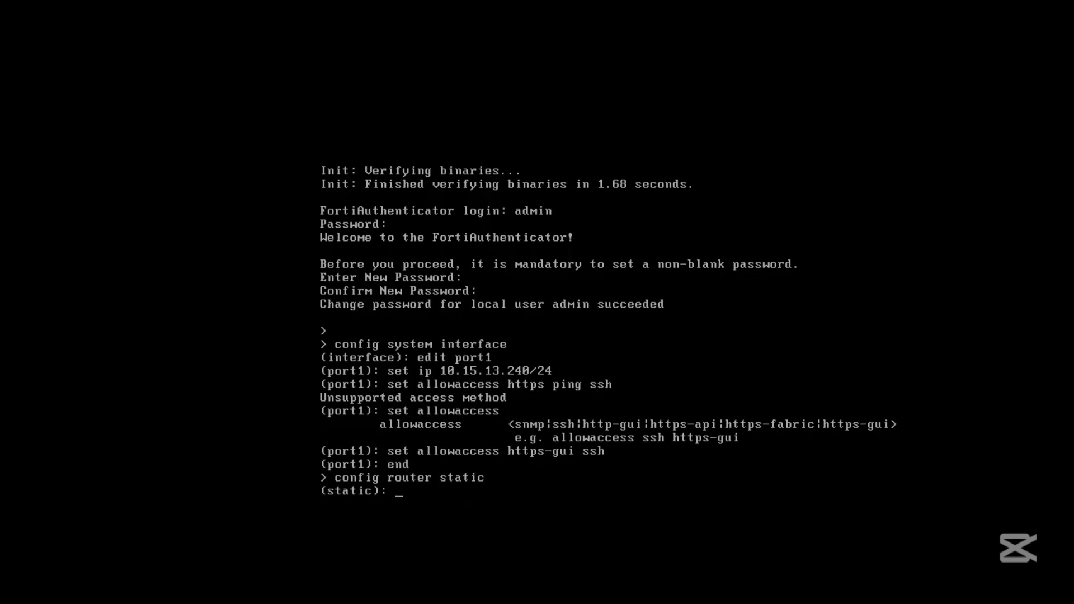
{"action": "type", "text": "set dst 0.0.0.0"}
{"action": "key", "text": "Return"}
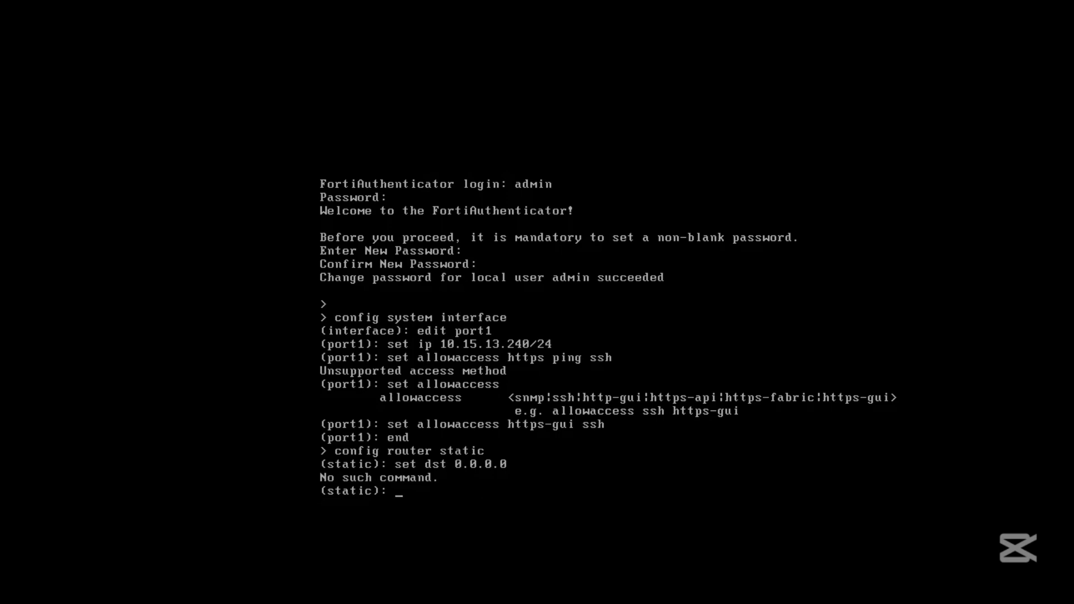
{"action": "key", "text": "question"}
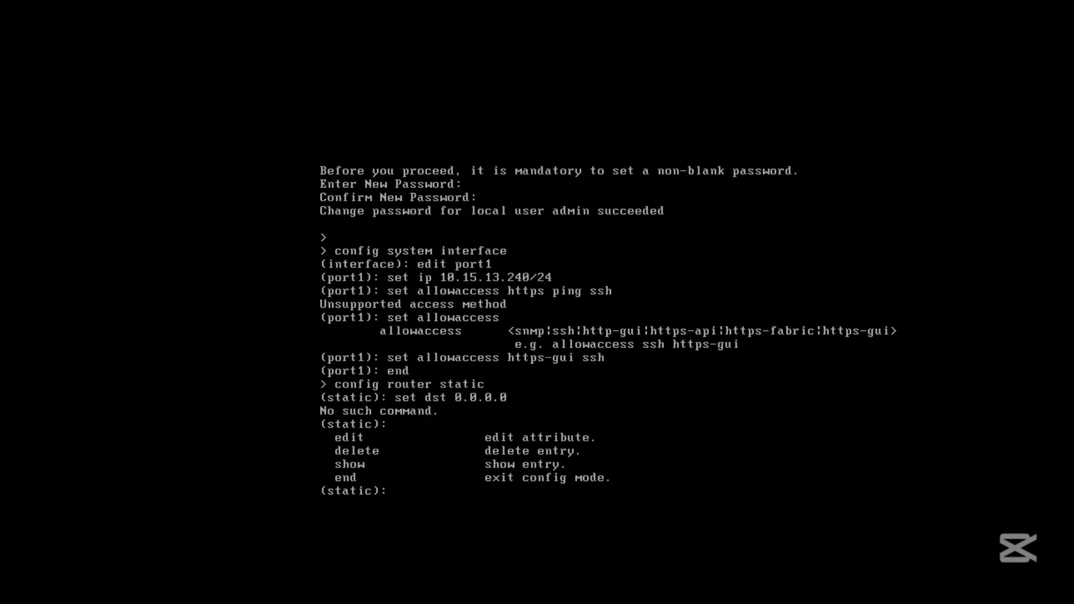
{"action": "type", "text": "edit 1"}
{"action": "key", "text": "Return"}
{"action": "type", "text": "set dst"}
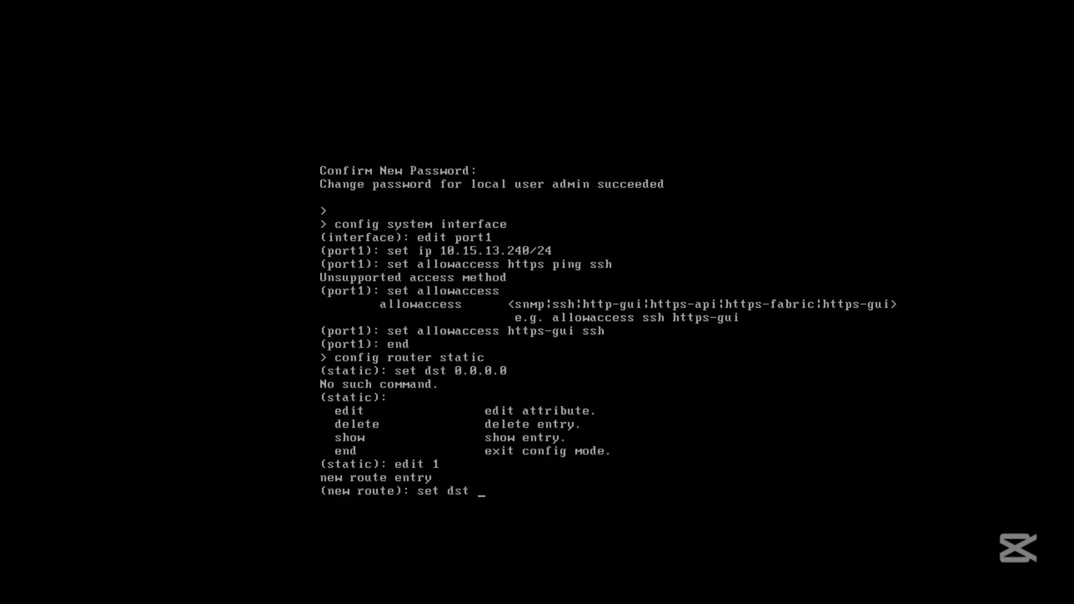
{"action": "type", "text": " 0.0.0.0"}
{"action": "key", "text": "Return"}
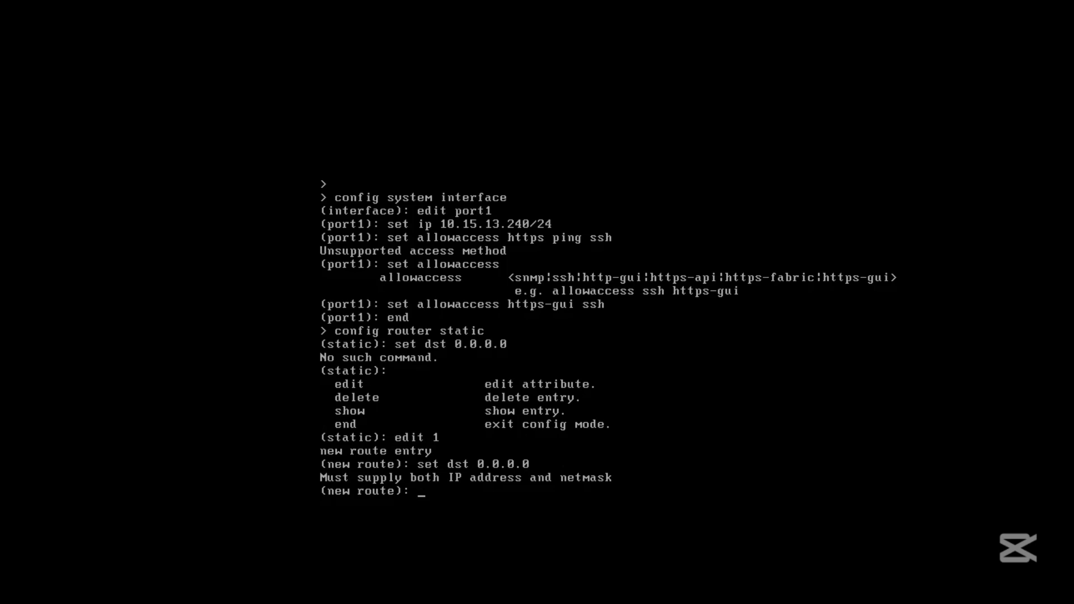
{"action": "key", "text": "Up"}
{"action": "type", "text": "/00"}
{"action": "key", "text": "BackSpace"}
{"action": "type", "text": ".0.0.0"}
{"action": "key", "text": "Return"}
Set route 1's device to port1 and gateway to 10.15.13.1, then save it.
{"action": "type", "text": "set device"}
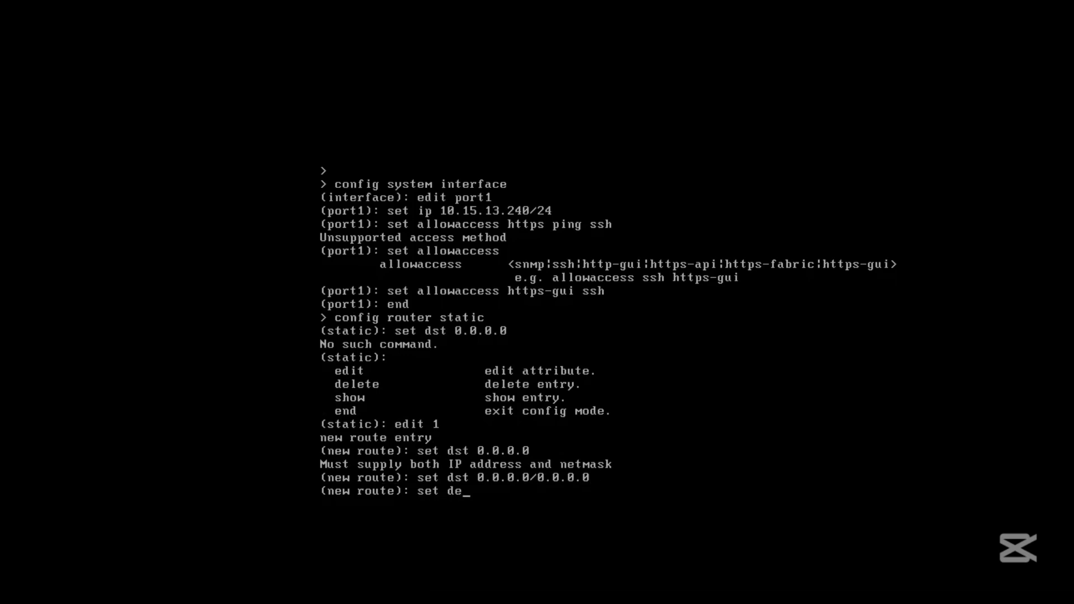
{"action": "type", "text": "port1"}
{"action": "key", "text": "Return"}
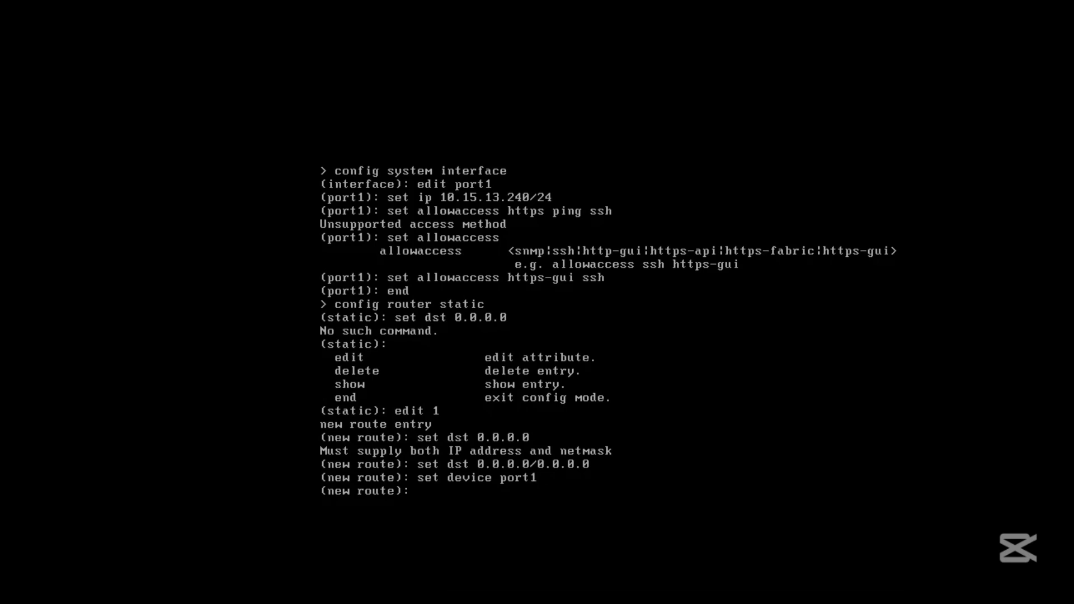
{"action": "type", "text": "set gateway 10.15.13.1"}
{"action": "key", "text": "Return"}
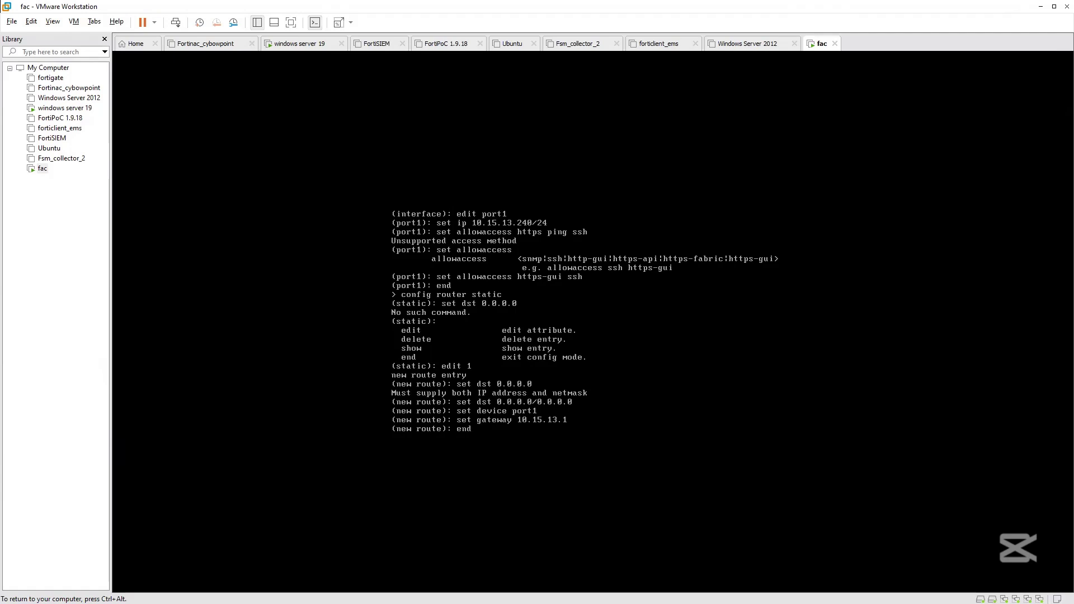
{"action": "type", "text": "end"}
{"action": "key", "text": "Return"}
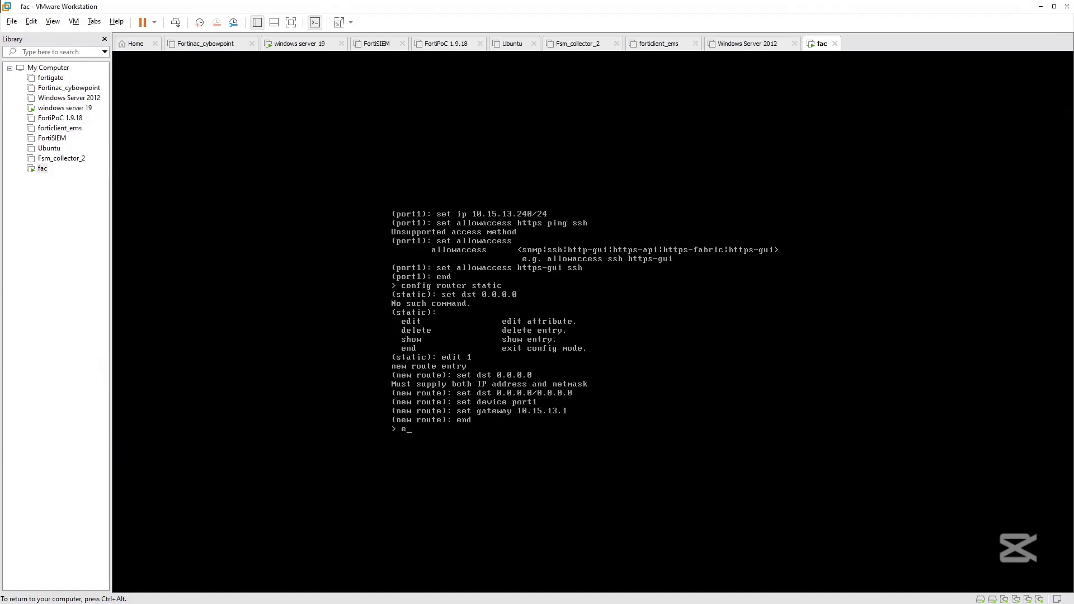
Leave configuration mode and release input from the VM to the Windows Start menu.
{"action": "type", "text": "end"}
{"action": "key", "text": "Return"}
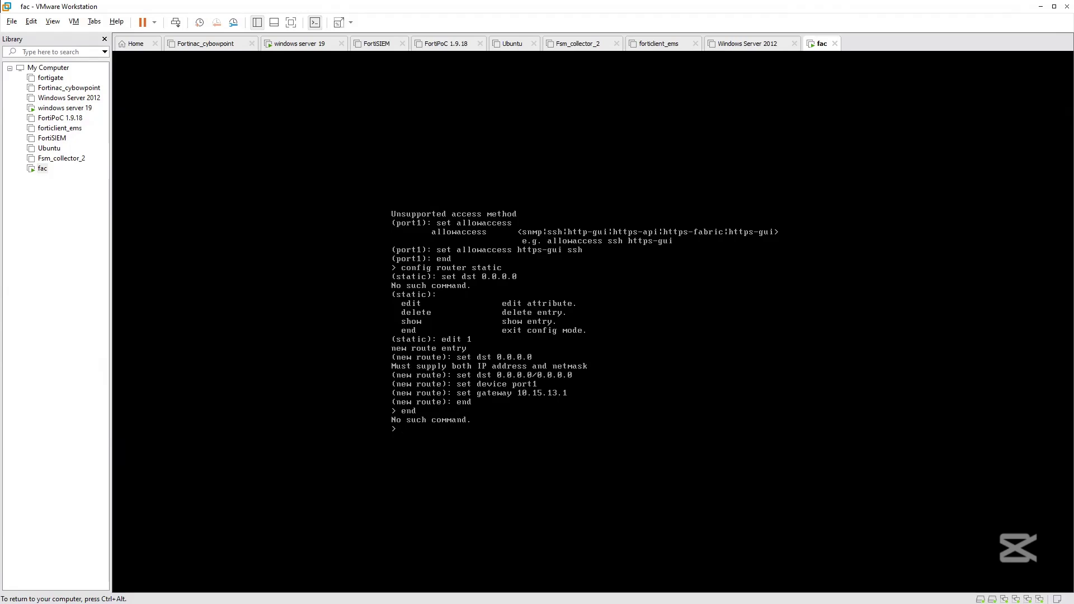
{"action": "key", "text": "ctrl+alt"}
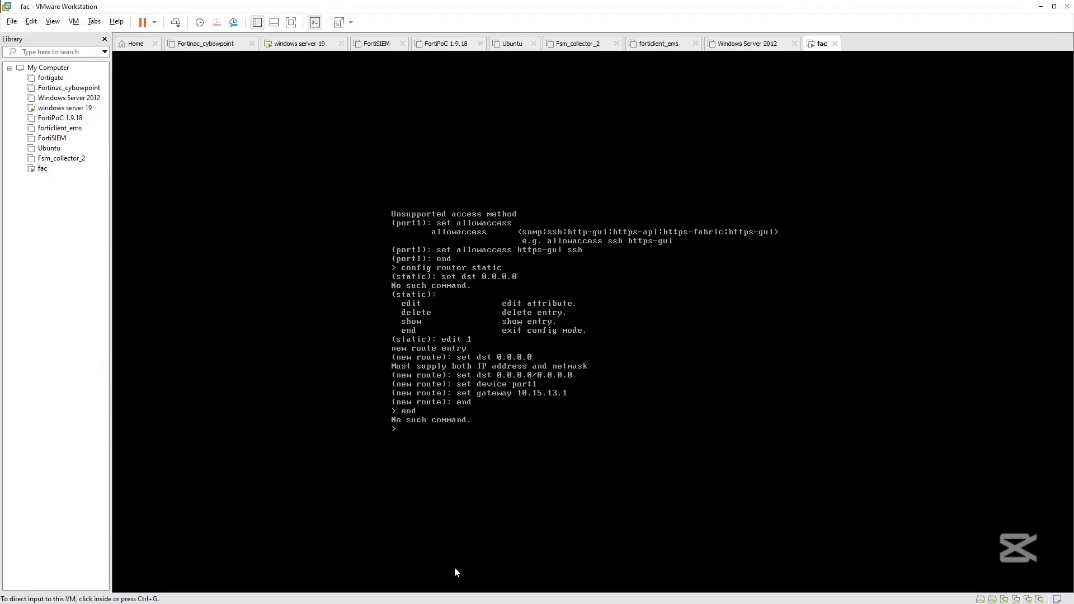
{"action": "key", "text": "super"}
{"action": "left_click", "coordinate": [526, 591]}
{"action": "type", "text": "0.15.13.240"}
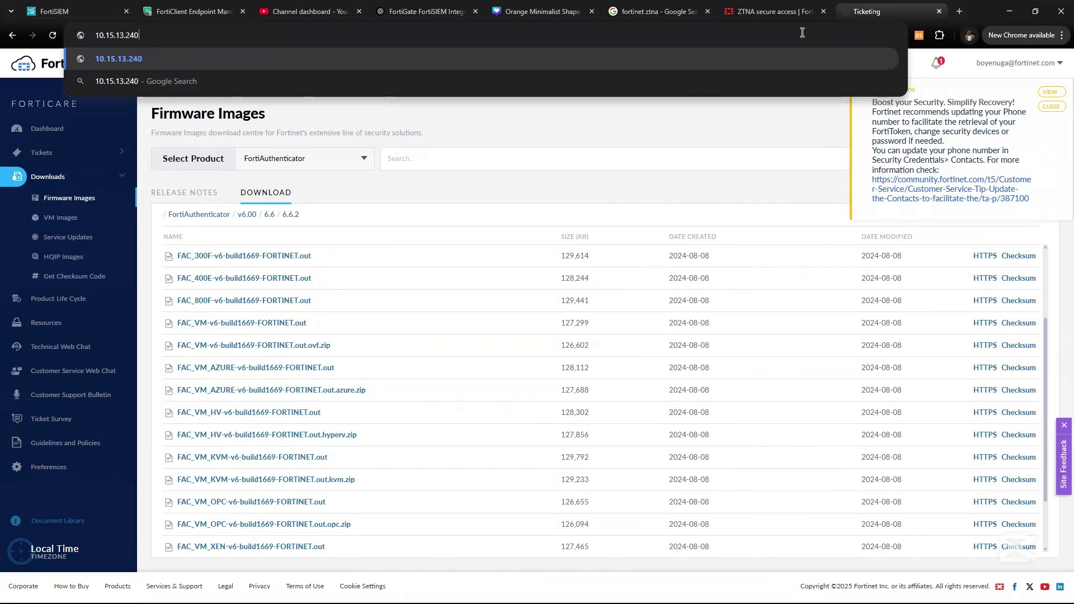
{"action": "key", "text": "Home"}
{"action": "type", "text": "https://"}
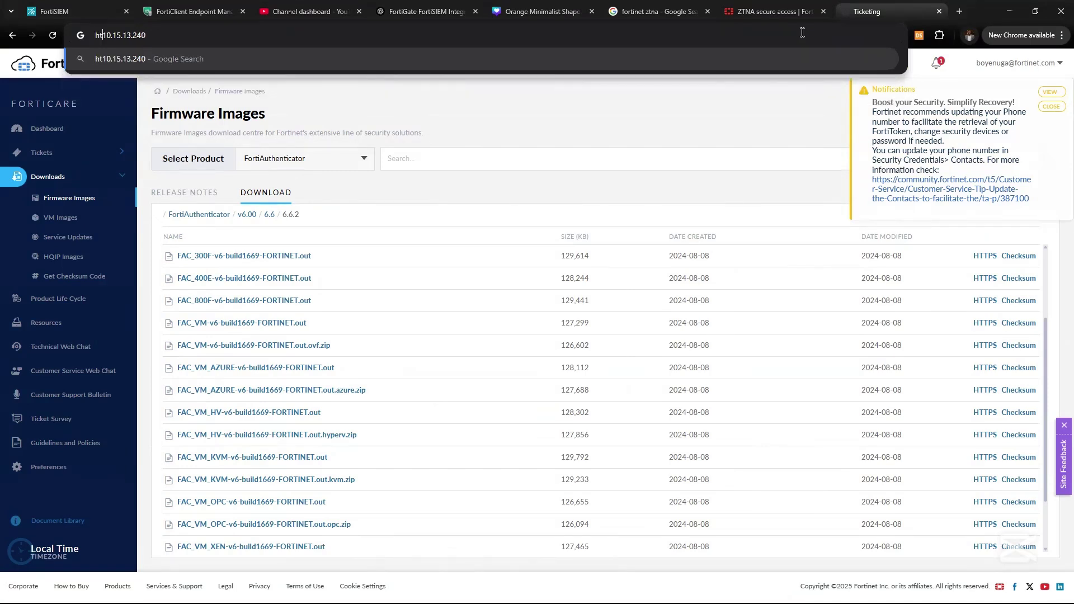
{"action": "key", "text": "Return"}
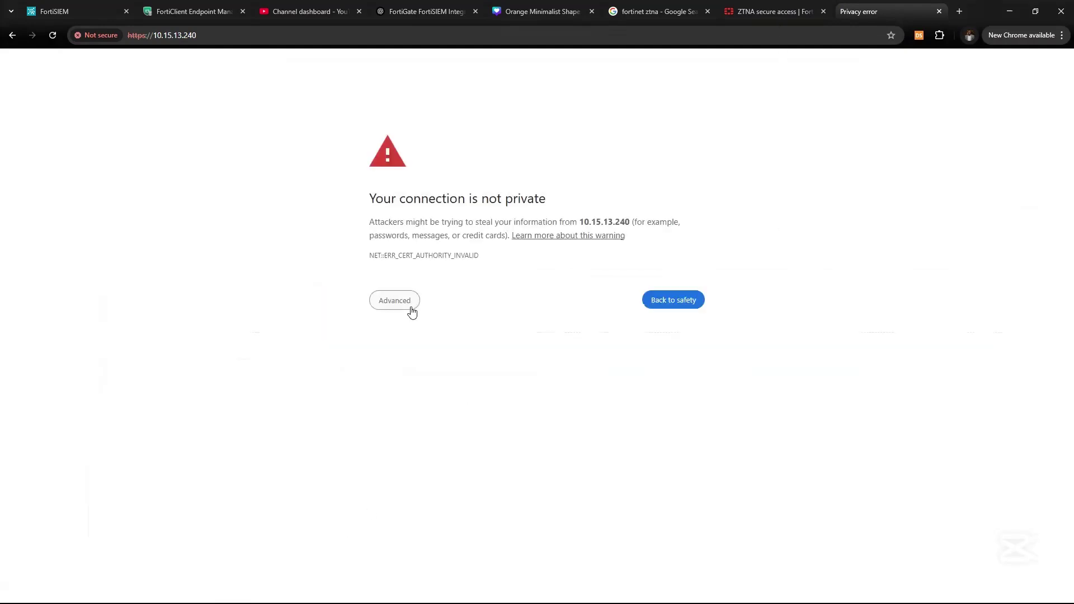
{"action": "left_click", "coordinate": [411, 312]}
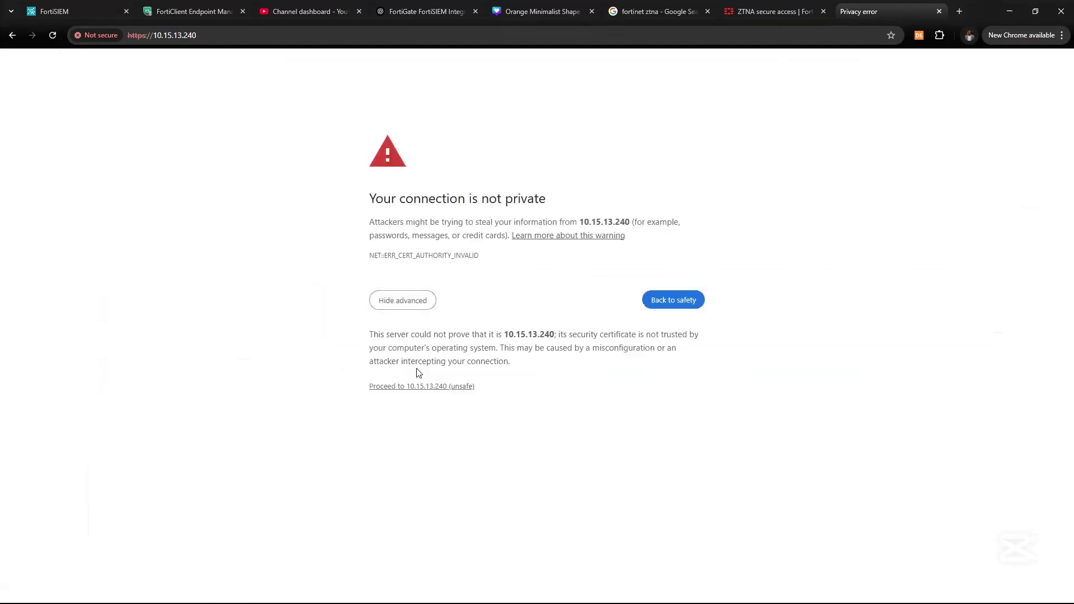
{"action": "left_click", "coordinate": [419, 388]}
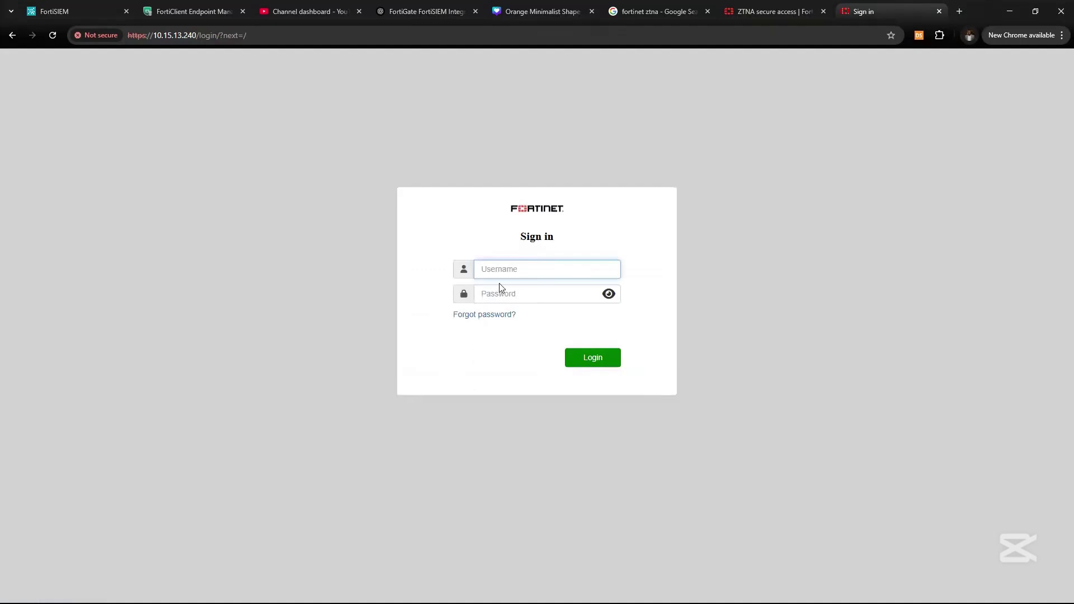
Sign in to FortiAuthenticator as admin with the administrator password.
{"action": "type", "text": "admin"}
{"action": "key", "text": "Tab"}
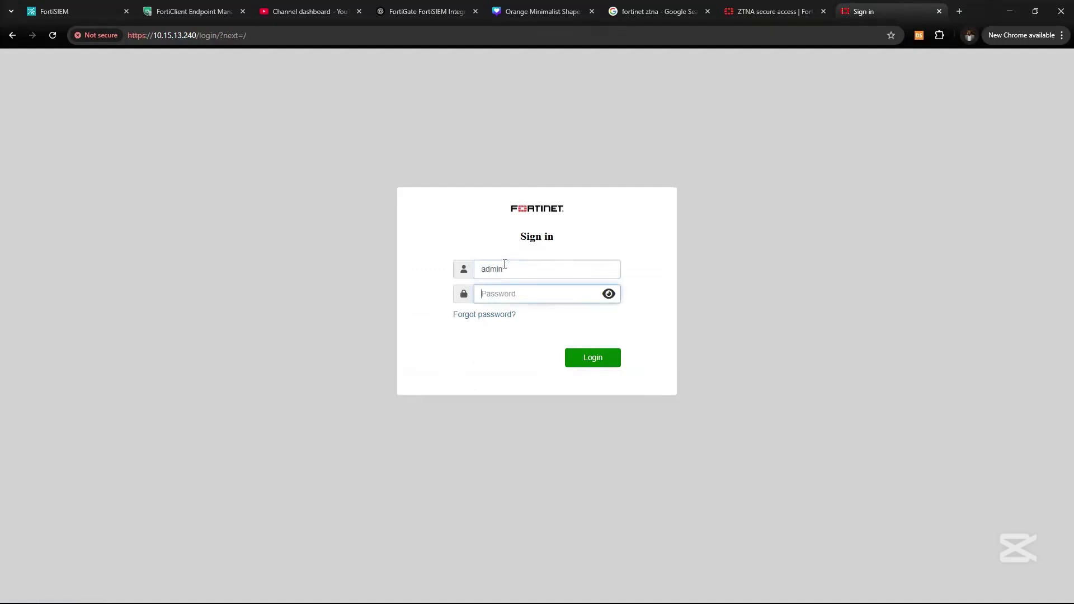
{"action": "type", "text": "adm"}
{"action": "key", "text": "BackSpace"}
{"action": "type", "text": "ad"}
{"action": "key", "text": "Return"}
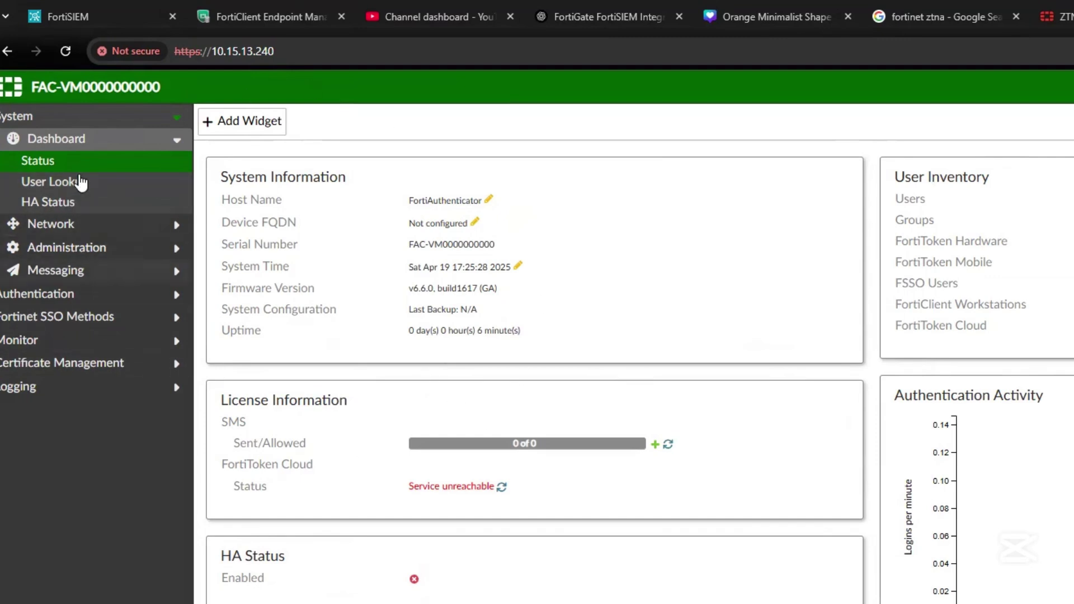
Change the host name from FortiAuthenticator to FAC and save it.
{"action": "left_click", "coordinate": [38, 160]}
{"action": "left_click", "coordinate": [488, 201]}
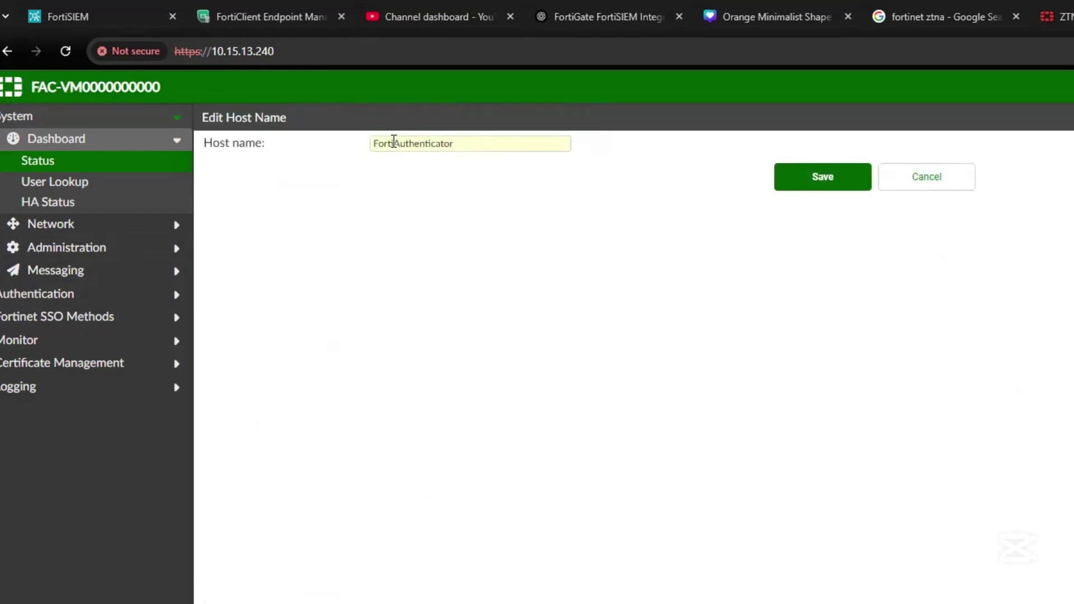
{"action": "left_click_drag", "start_coordinate": [373, 143], "coordinate": [406, 144]}
{"action": "double_click", "coordinate": [483, 144]}
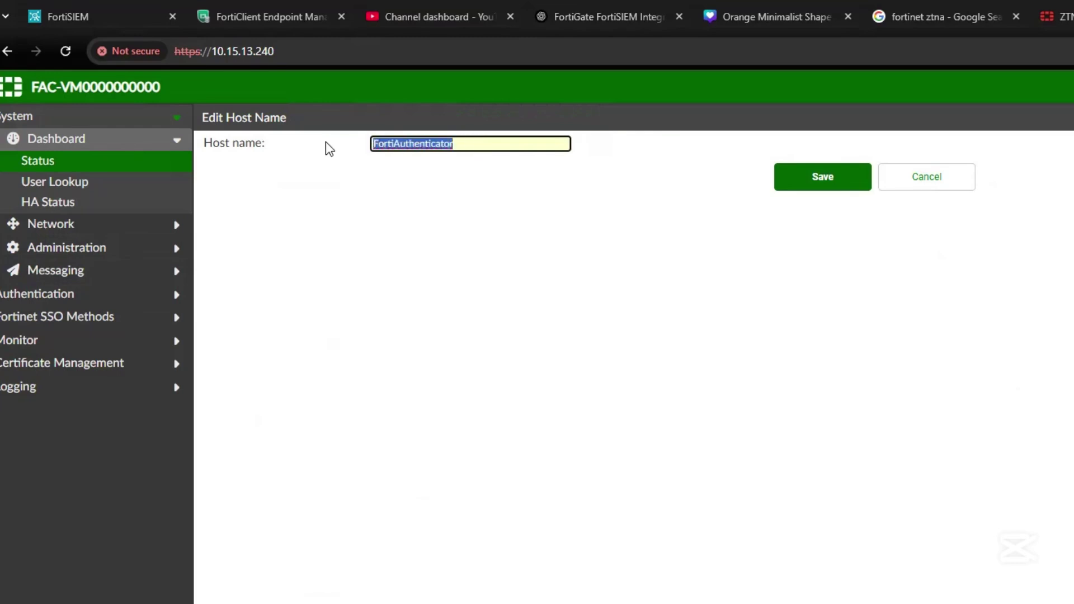
{"action": "type", "text": "FAC"}
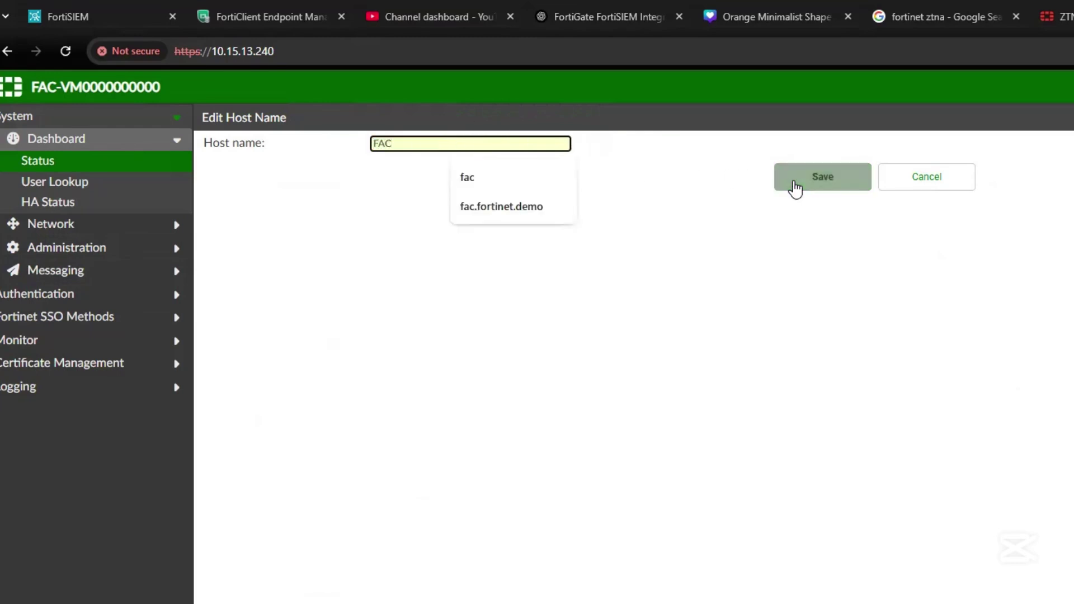
{"action": "left_click", "coordinate": [793, 185]}
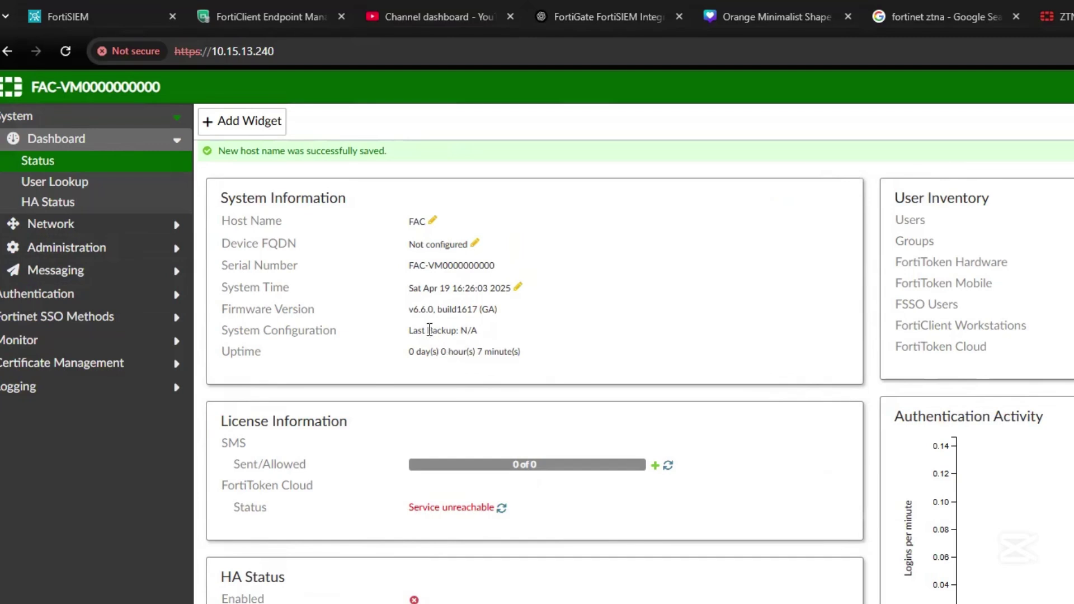
{"action": "left_click_drag", "start_coordinate": [403, 289], "coordinate": [539, 287]}
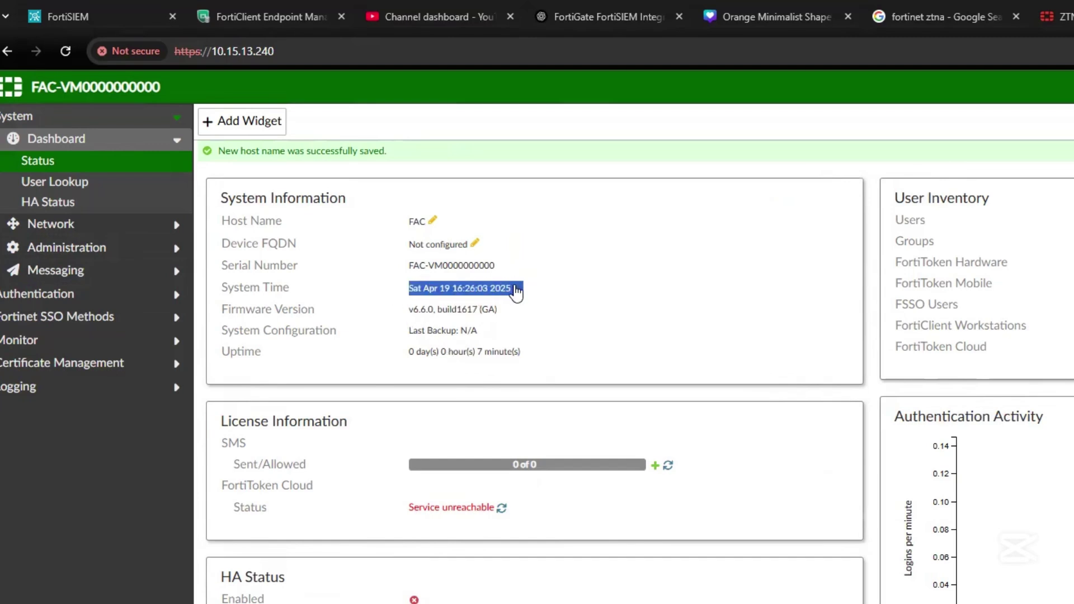
{"action": "left_click", "coordinate": [513, 288]}
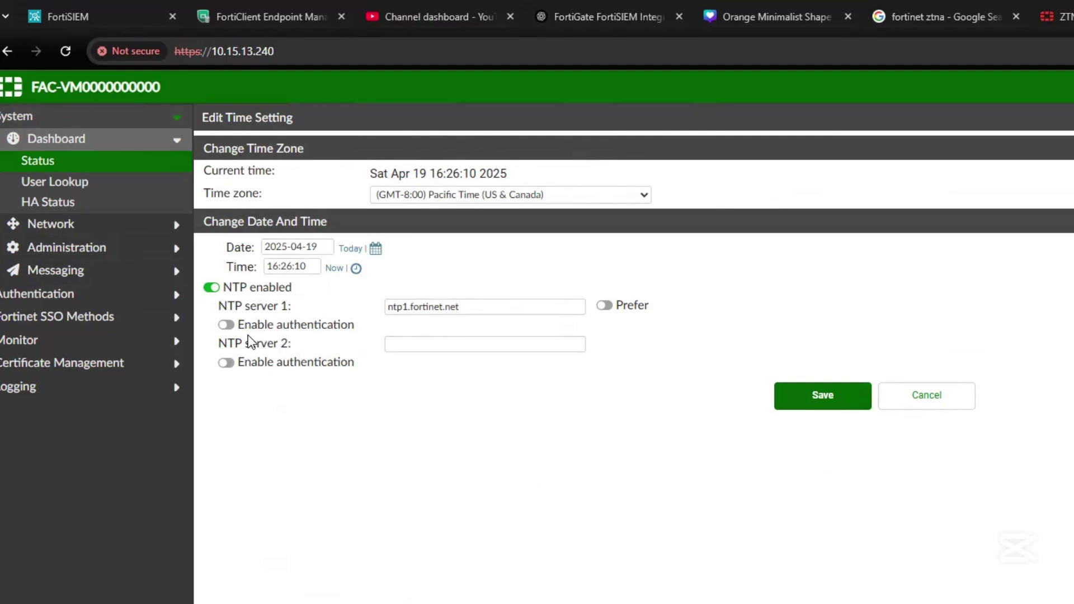
Prefer NTP server 1, choose the (GMT+1:00) West Central Africa time zone, and save.
{"action": "left_click", "coordinate": [604, 305]}
{"action": "left_click", "coordinate": [467, 197]}
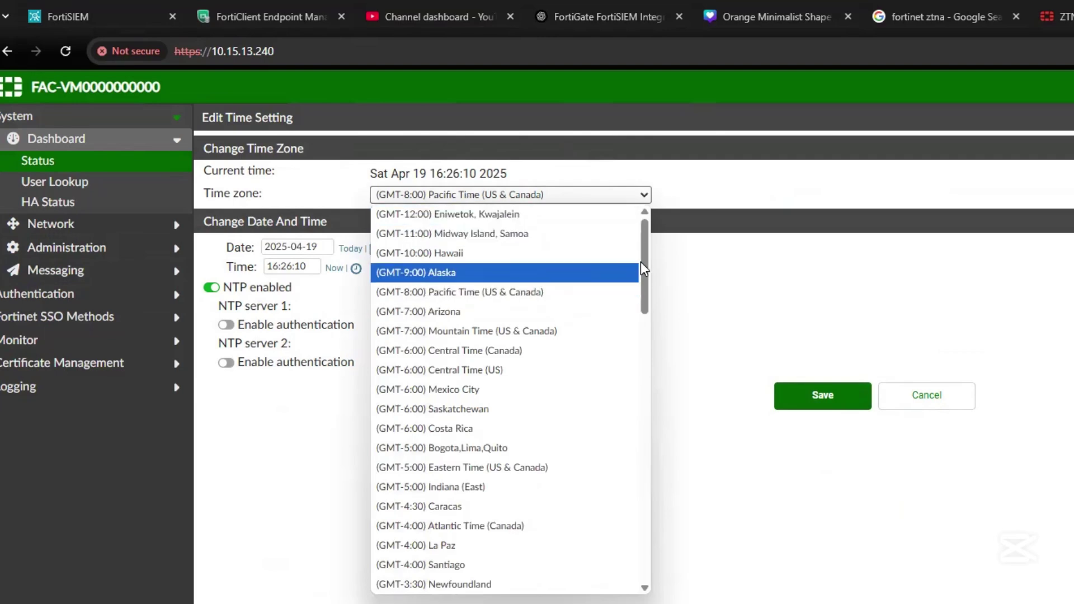
{"action": "left_click_drag", "start_coordinate": [643, 256], "coordinate": [654, 542]}
{"action": "left_click", "coordinate": [449, 421]}
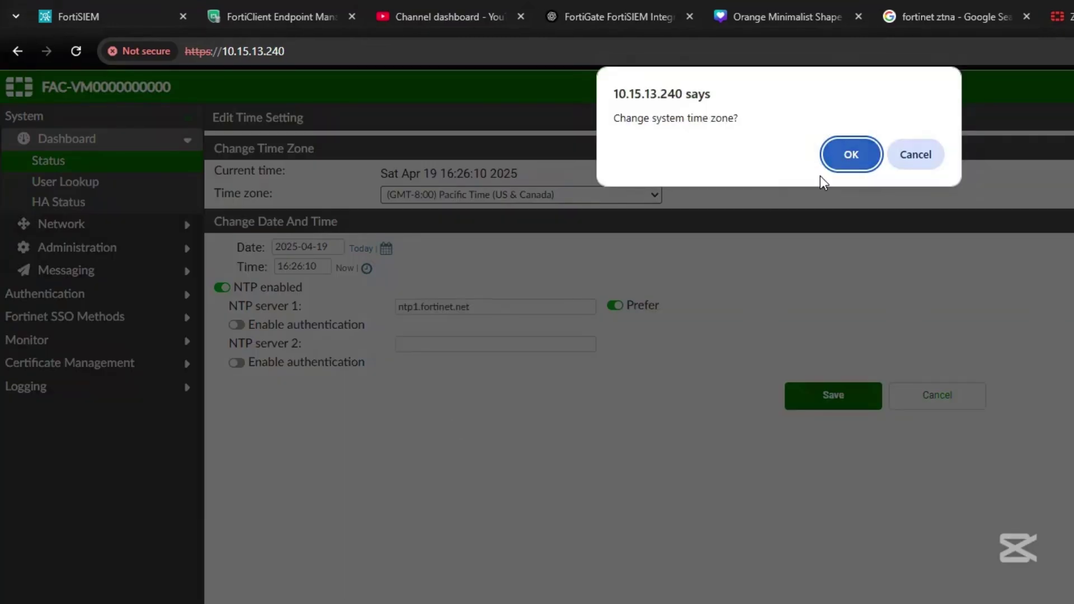
{"action": "left_click", "coordinate": [837, 154]}
{"action": "left_click", "coordinate": [805, 406]}
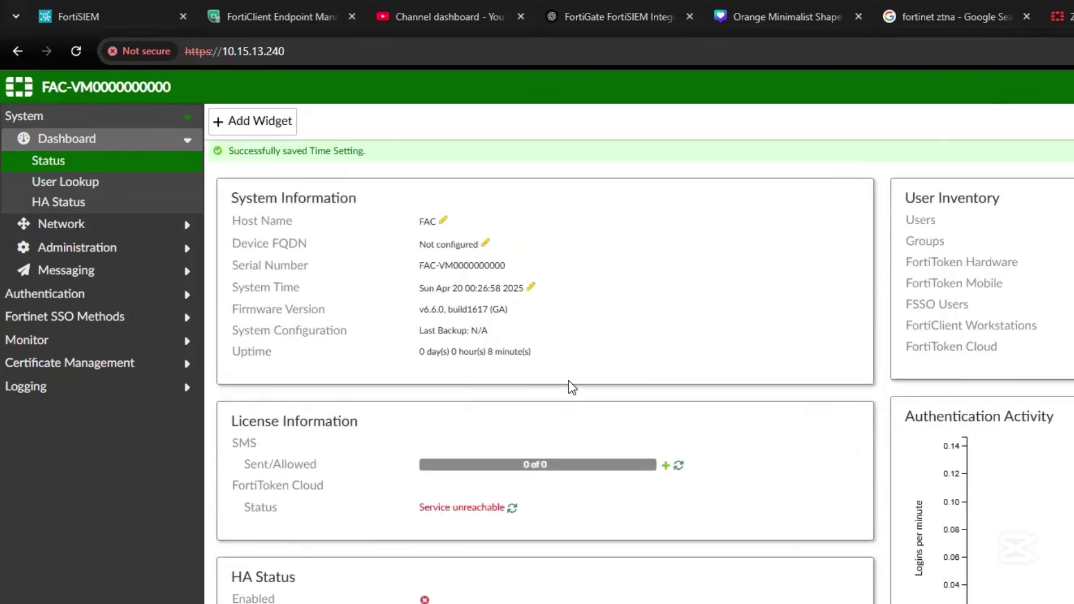
{"action": "left_click_drag", "start_coordinate": [404, 287], "coordinate": [548, 300]}
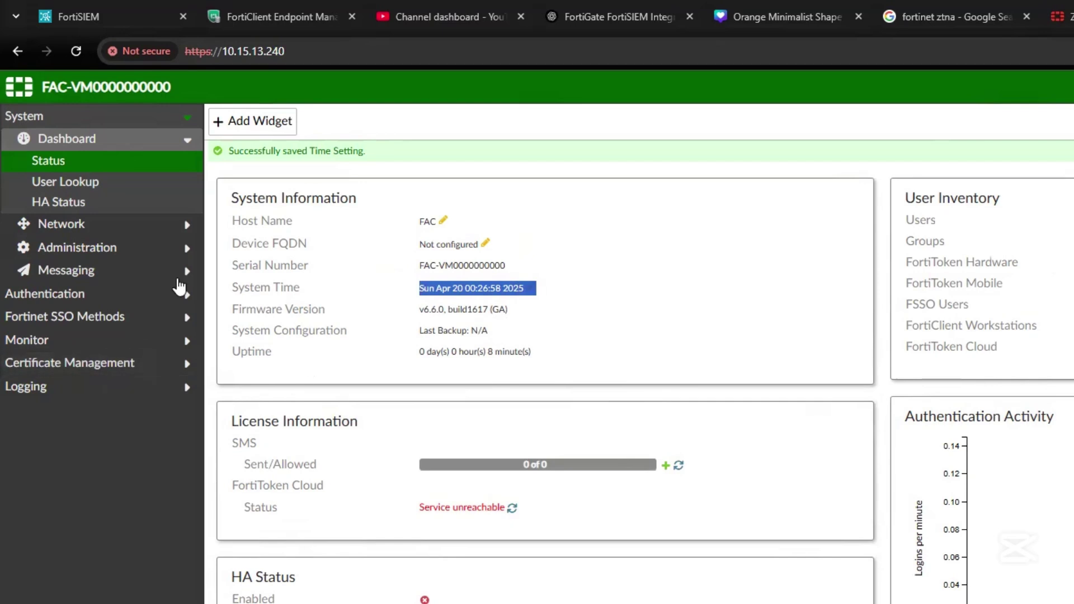
{"action": "left_click_drag", "start_coordinate": [406, 222], "coordinate": [450, 223]}
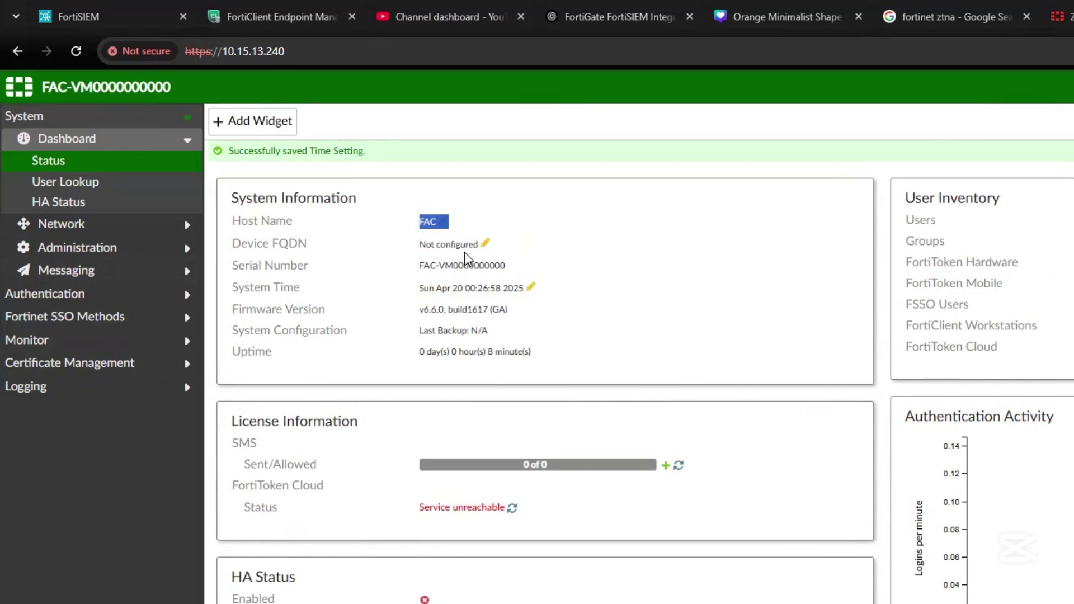
Save fac.cybowpoint.com as the device FQDN, letting the web server restart.
{"action": "left_click", "coordinate": [486, 245]}
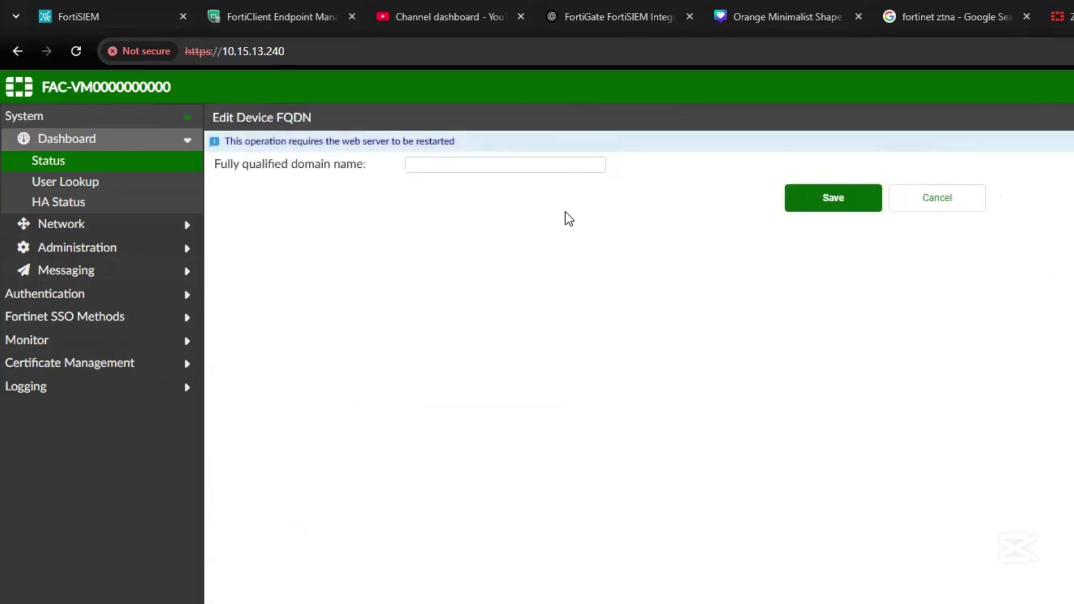
{"action": "left_click", "coordinate": [484, 164]}
{"action": "type", "text": "fac"}
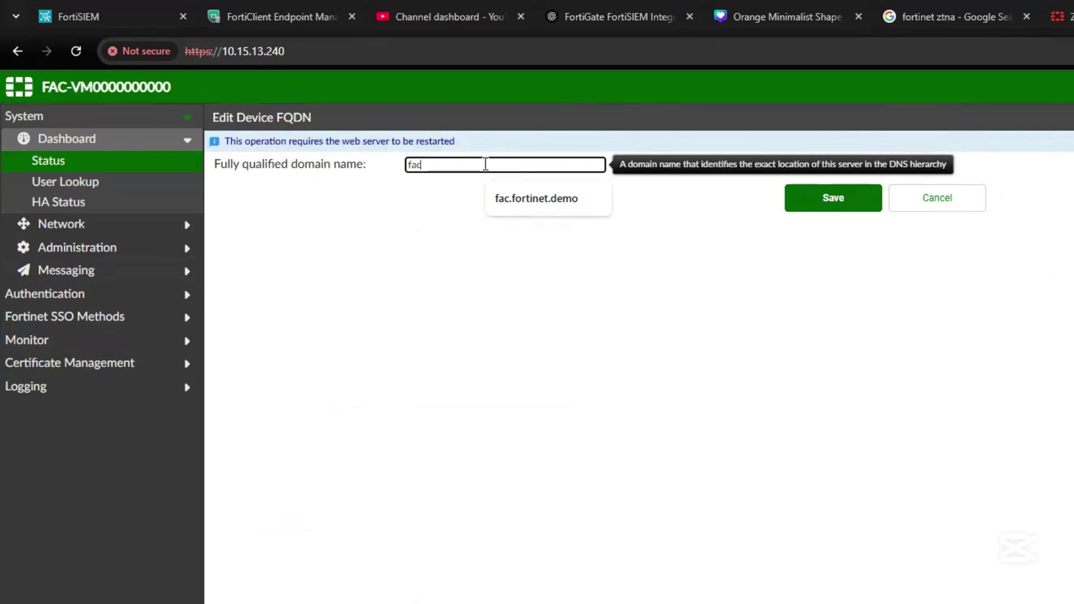
{"action": "type", "text": ".cybowpoint.com"}
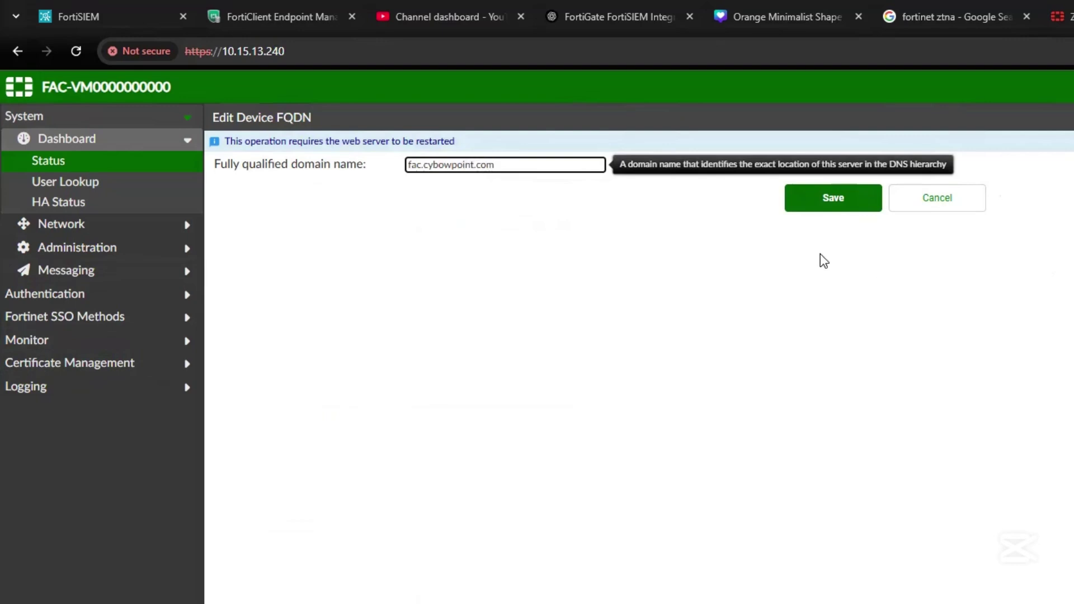
{"action": "left_click", "coordinate": [837, 199]}
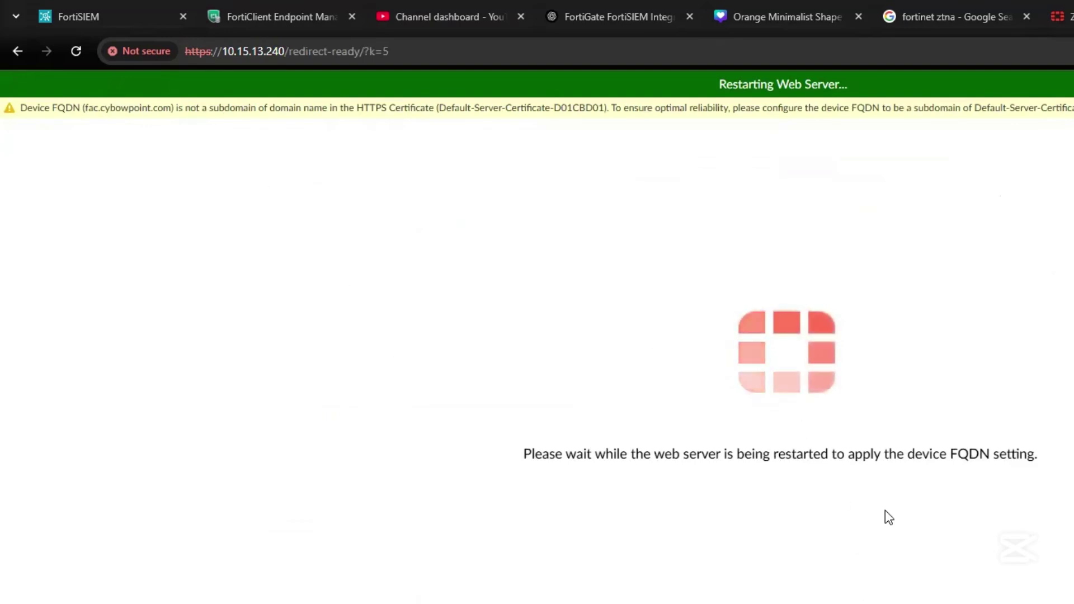
{"action": "key", "text": "super"}
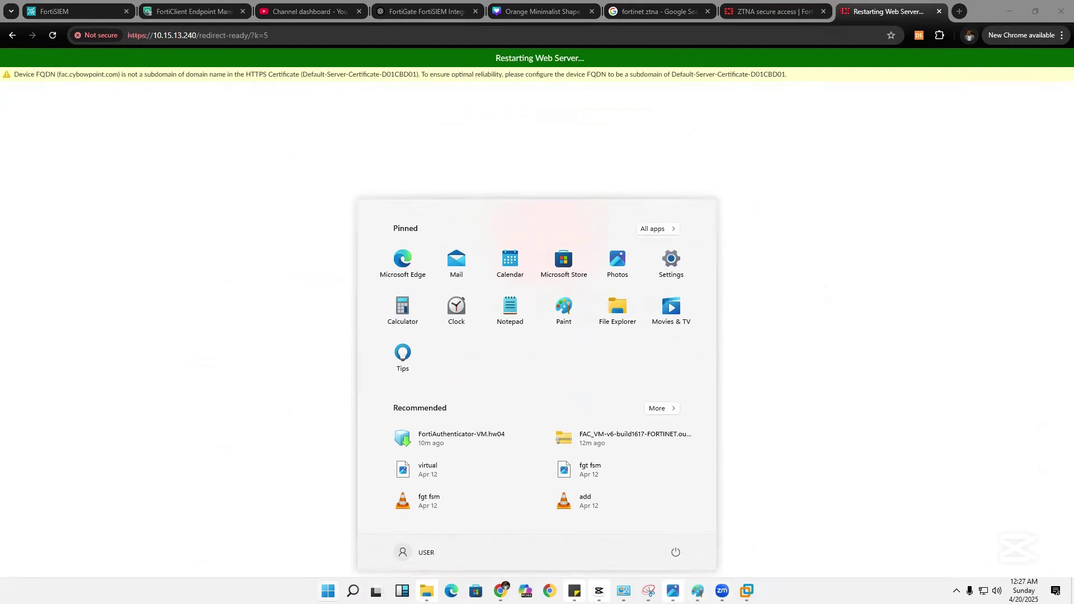
Open the windows server 19 VM and sign in as Administrator with the password.
{"action": "left_click", "coordinate": [746, 591]}
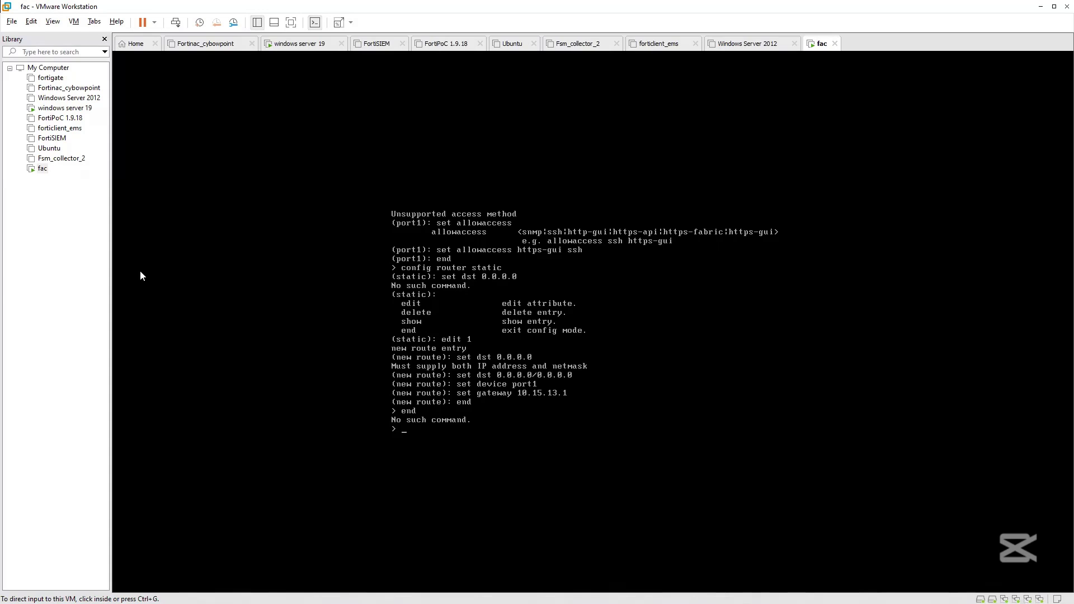
{"action": "left_click", "coordinate": [62, 107]}
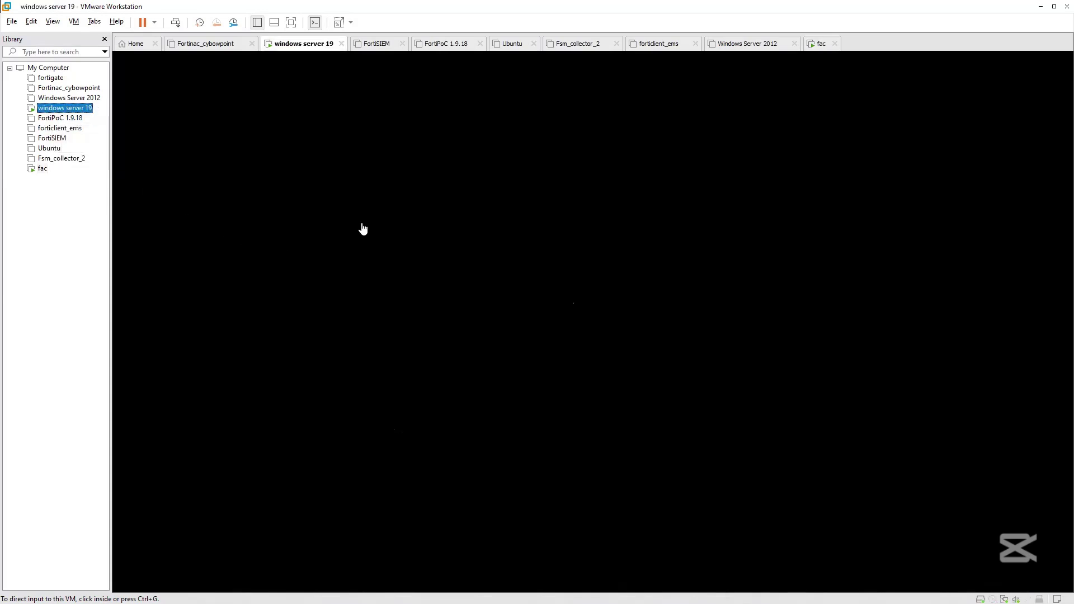
{"action": "left_click", "coordinate": [454, 234]}
{"action": "key", "text": "ctrl+alt"}
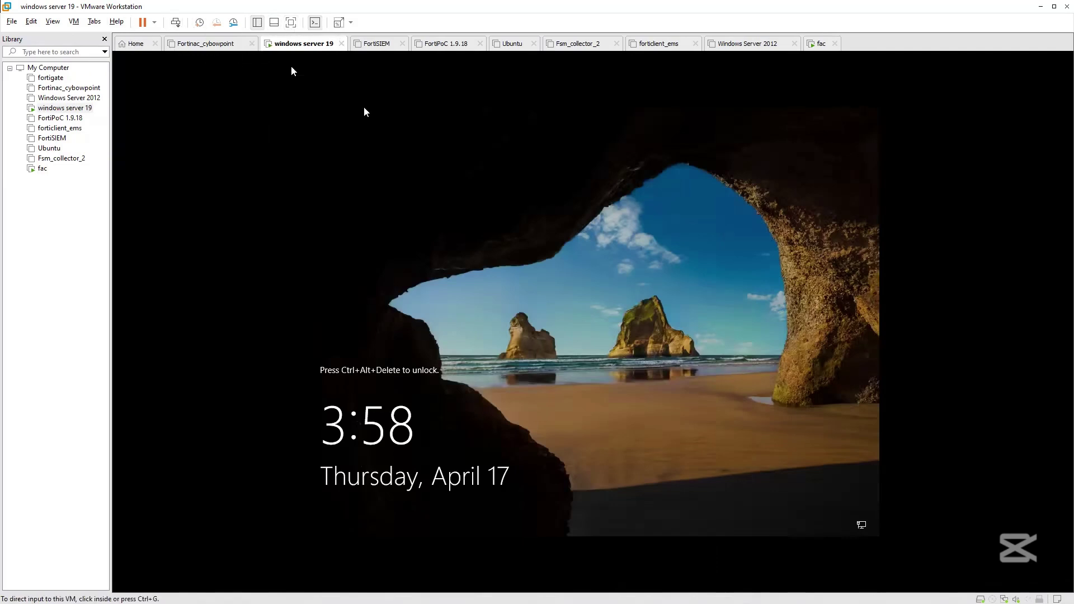
{"action": "key", "text": "ctrl+g"}
{"action": "key", "text": "ctrl+alt+Insert"}
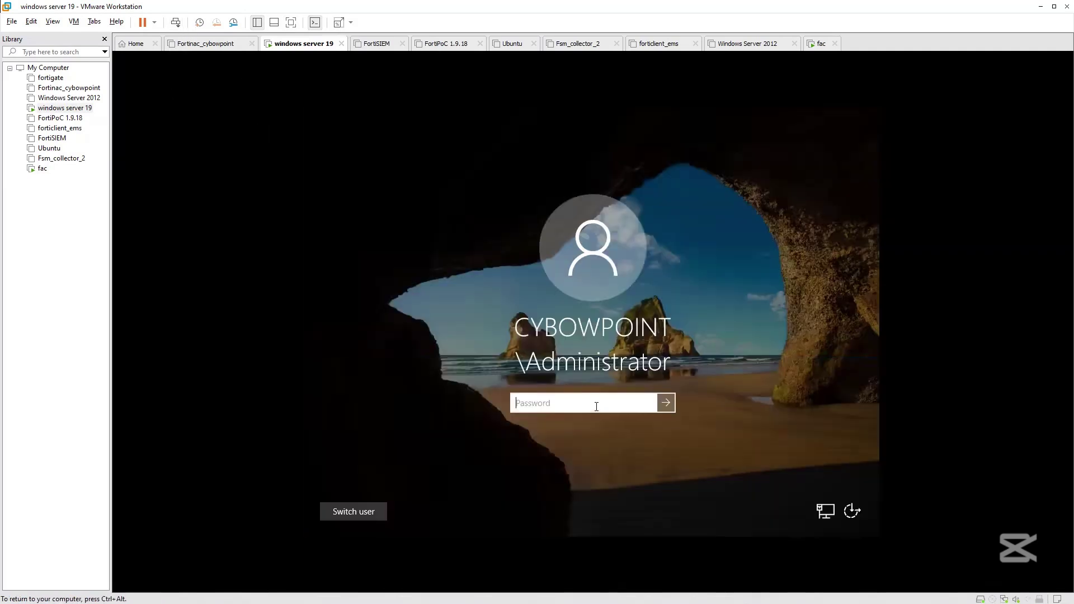
{"action": "type", "text": "******"}
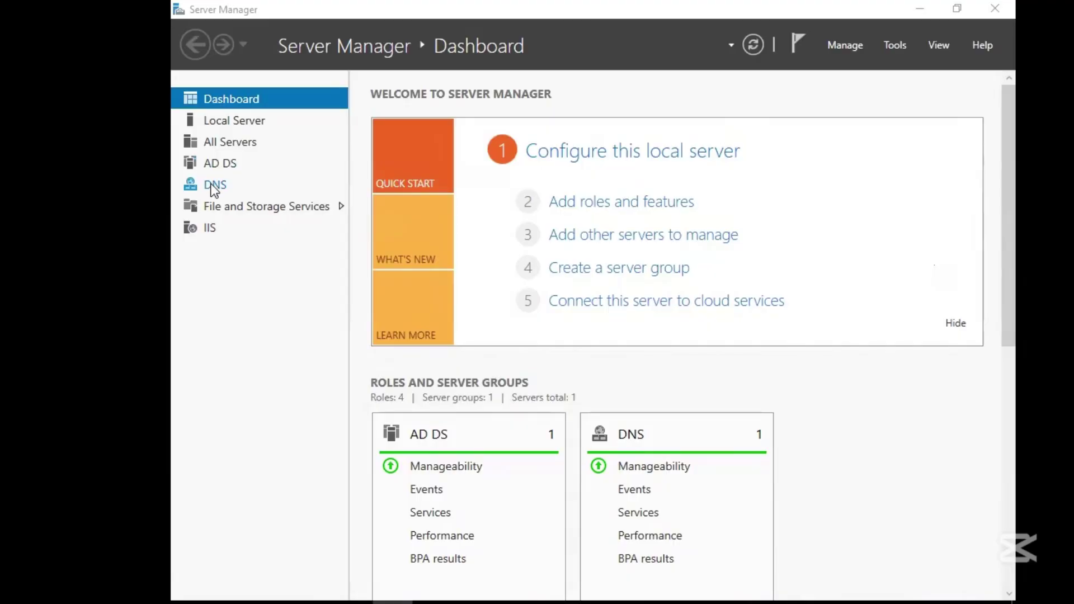
{"action": "left_click", "coordinate": [213, 185]}
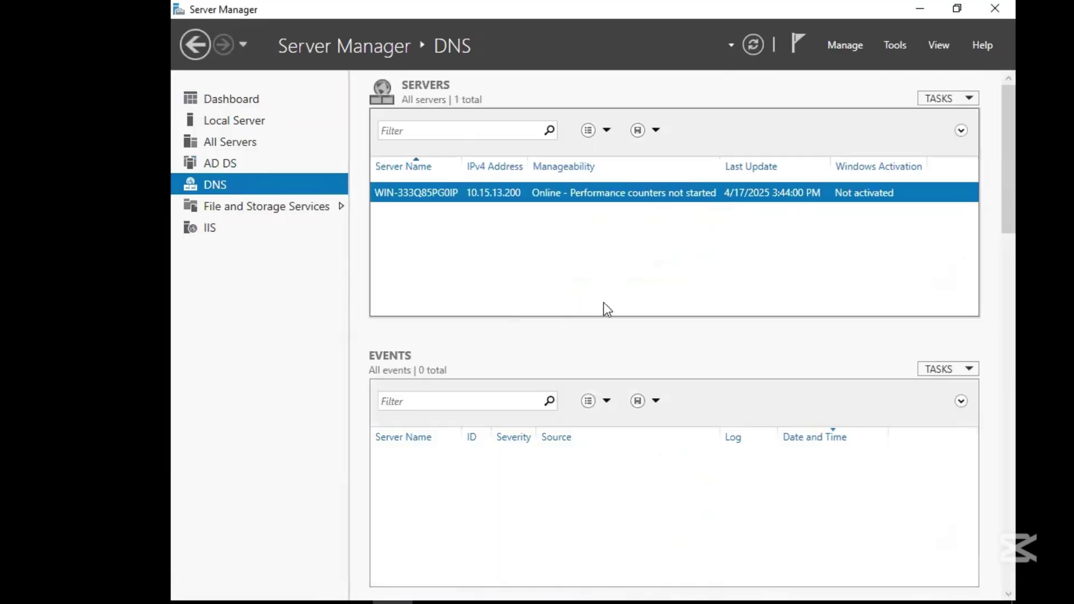
Launch DNS Manager and display the cybowpoint.com forward lookup zone's records.
{"action": "right_click", "coordinate": [427, 191]}
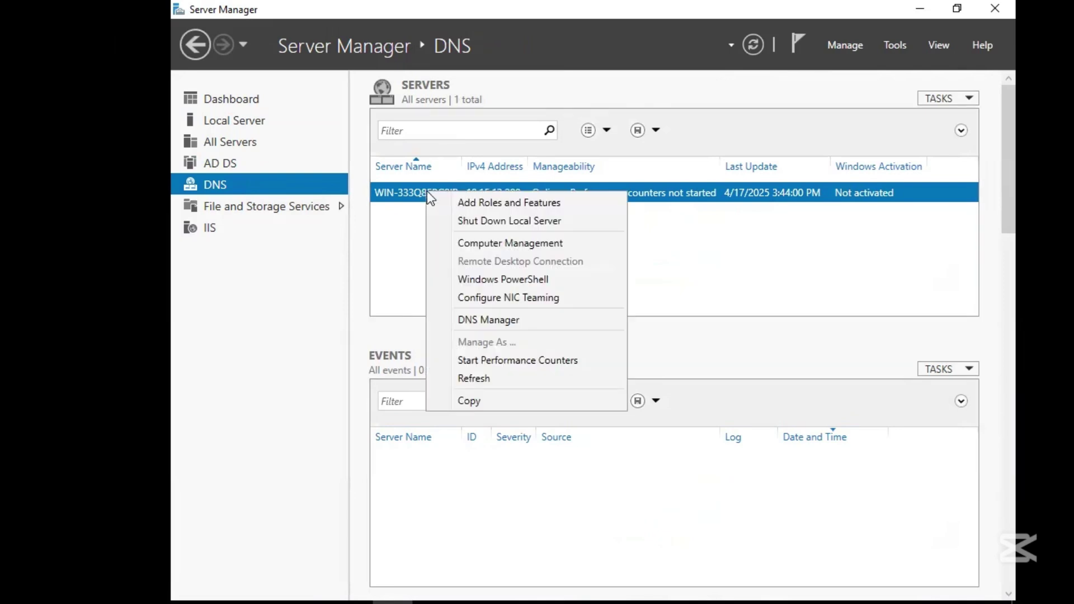
{"action": "left_click", "coordinate": [489, 320]}
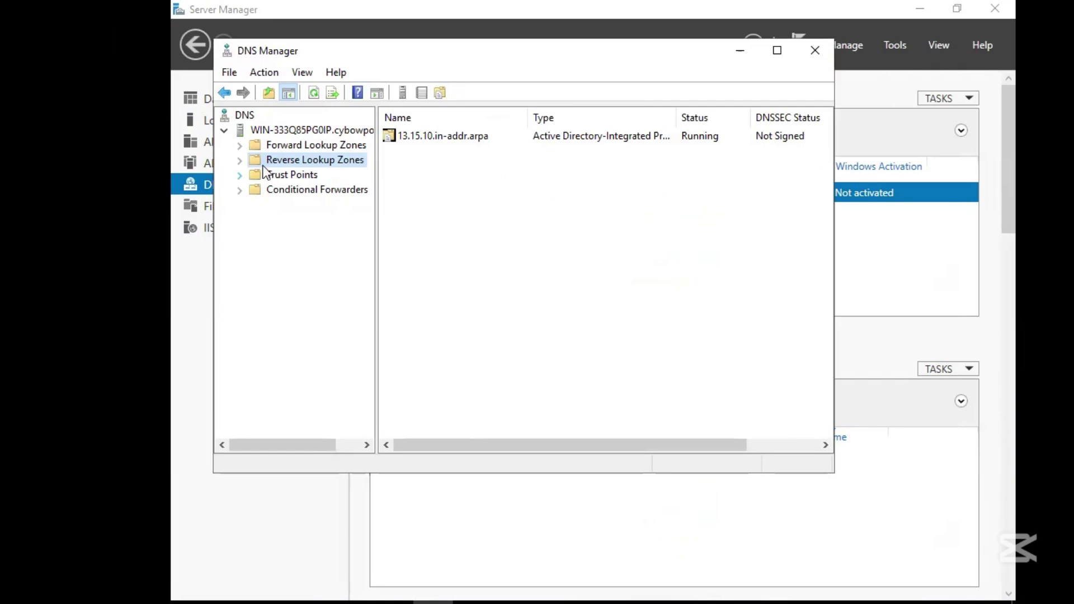
{"action": "left_click", "coordinate": [242, 161]}
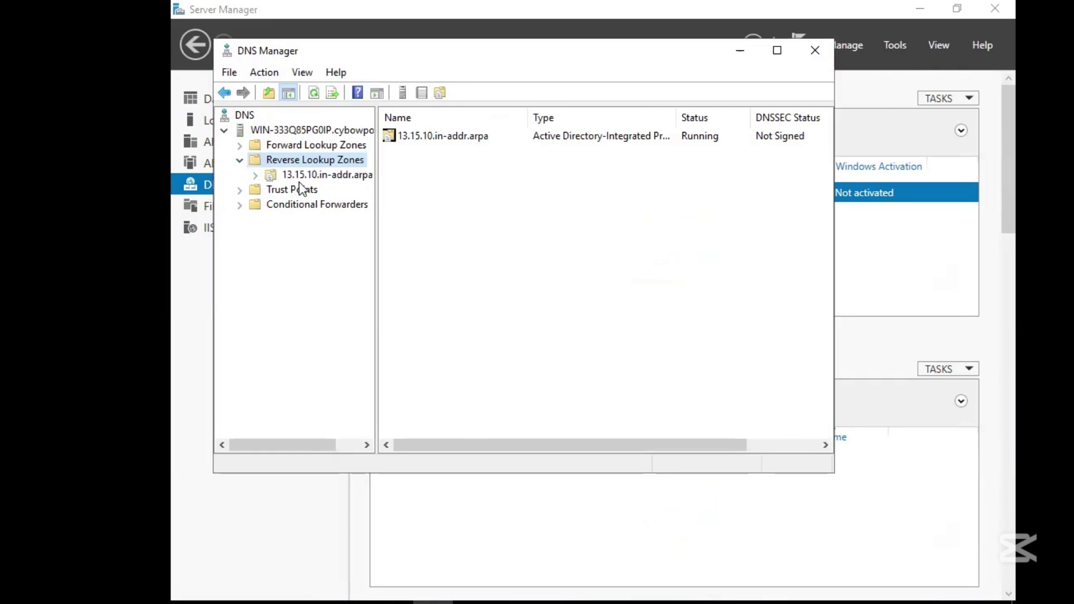
{"action": "left_click", "coordinate": [297, 149]}
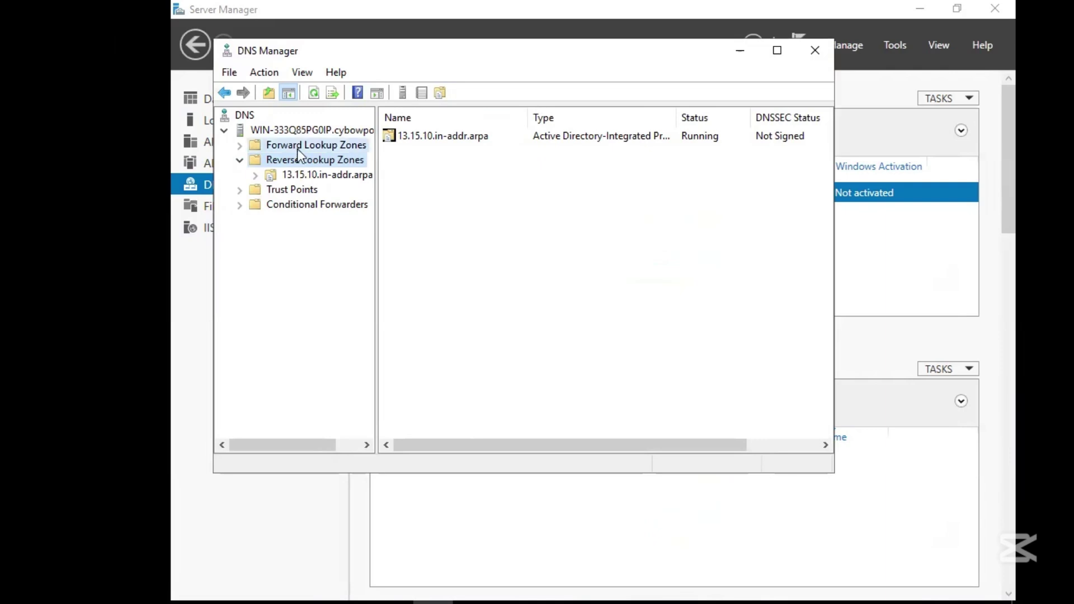
{"action": "key", "text": "Up"}
{"action": "left_click", "coordinate": [266, 146]}
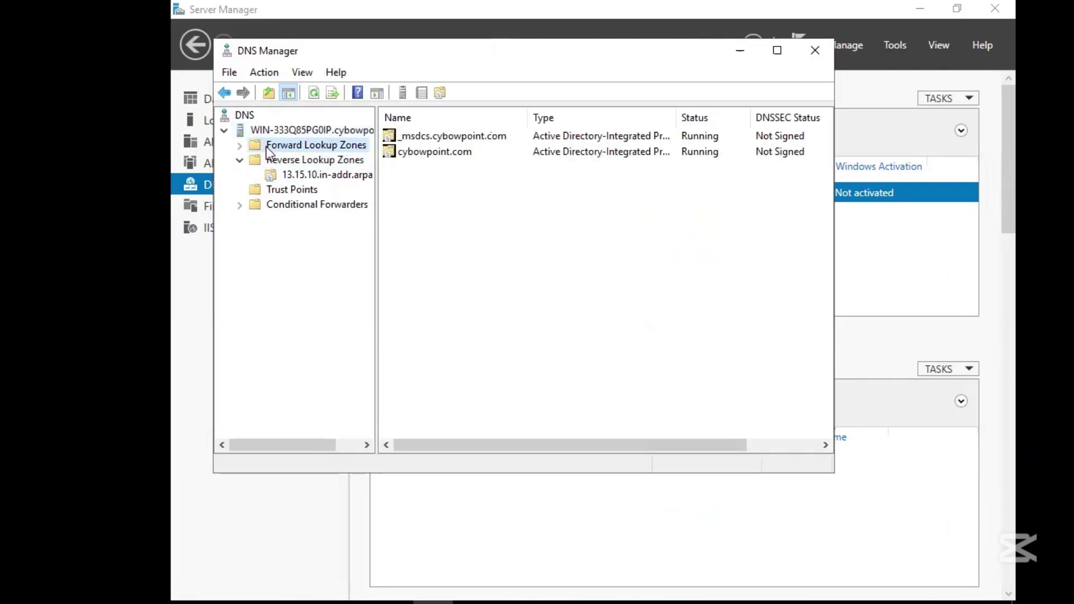
{"action": "left_click", "coordinate": [239, 146]}
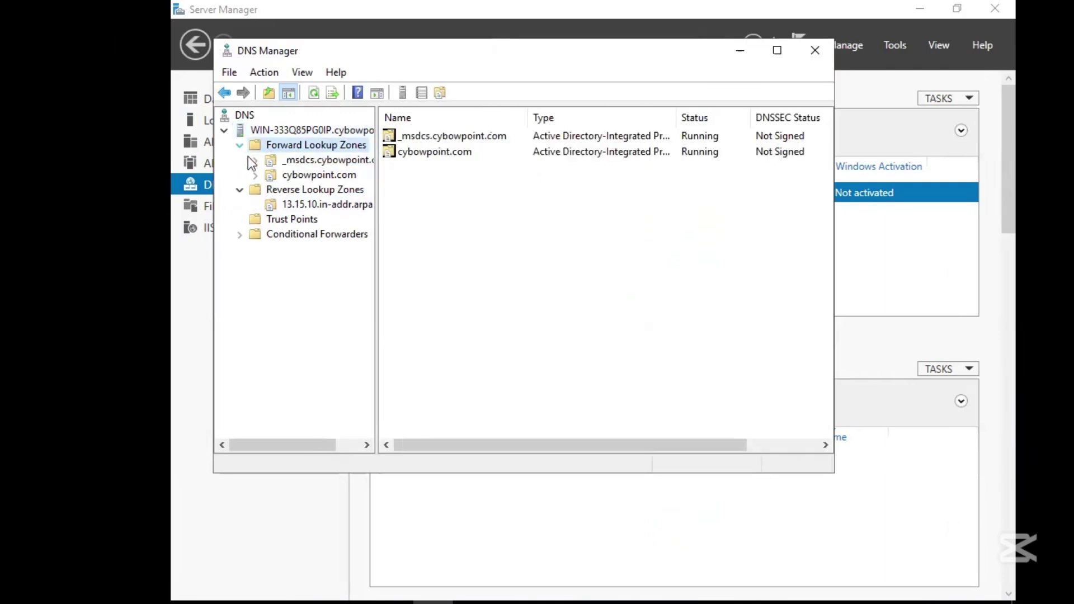
{"action": "left_click", "coordinate": [302, 173]}
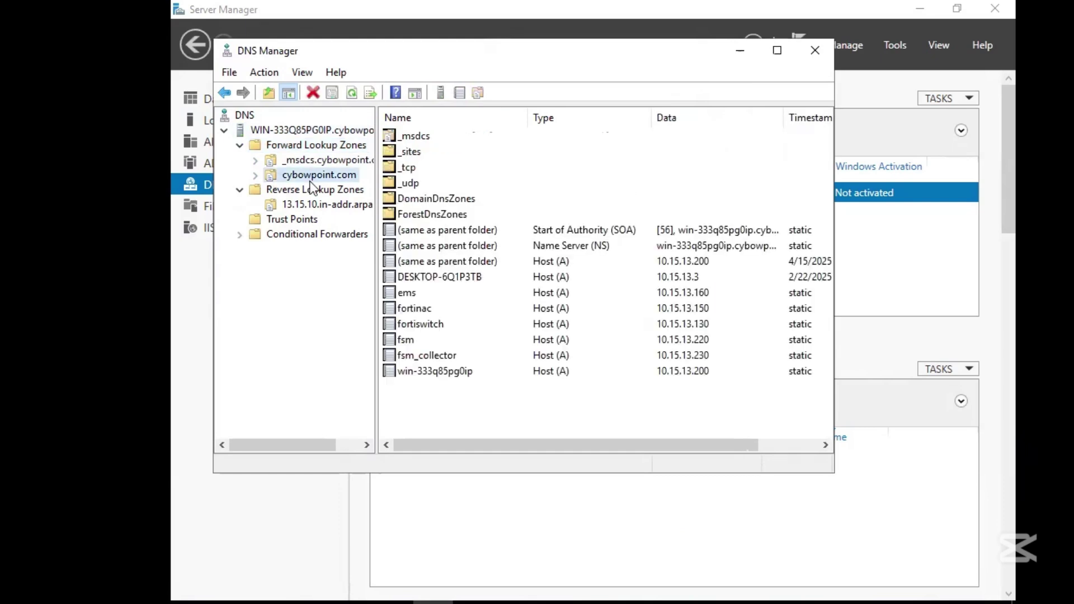
{"action": "left_click", "coordinate": [255, 175]}
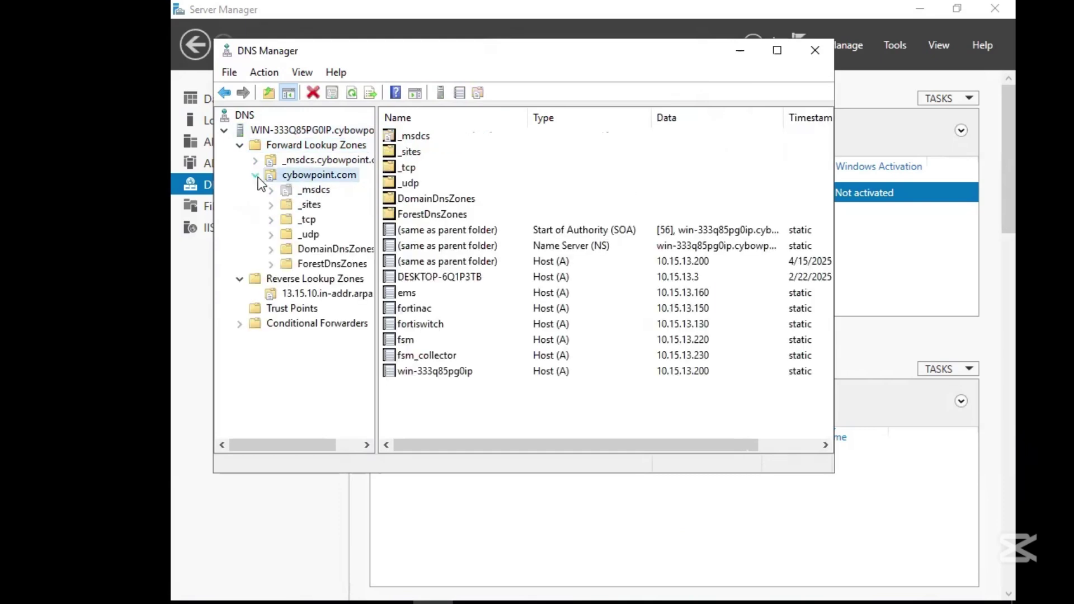
{"action": "right_click", "coordinate": [519, 402]}
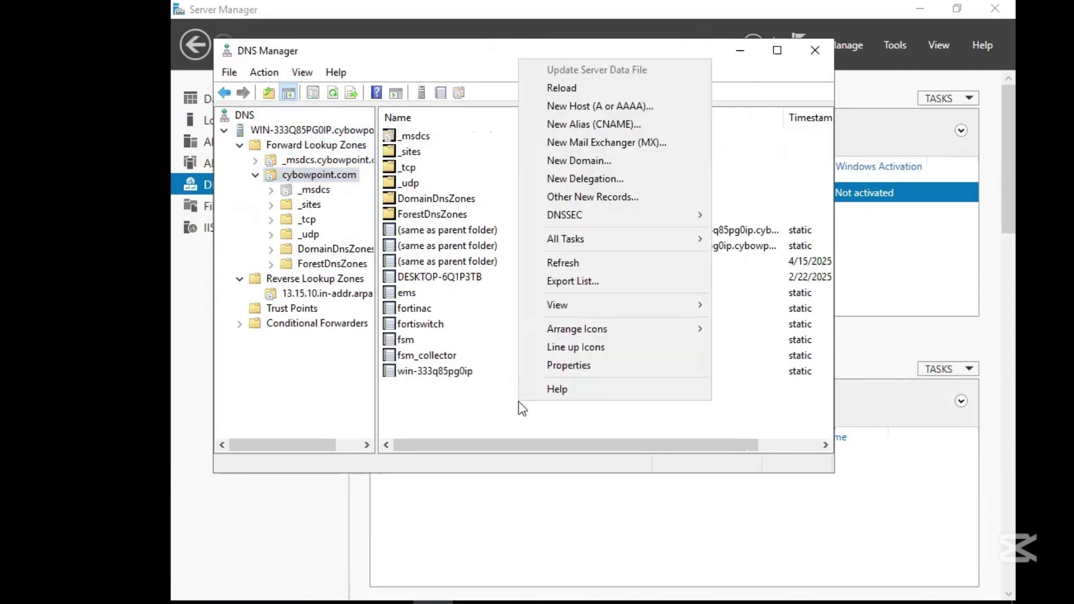
Add host record fac at 10.15.13.240 with a matching PTR record in cybowpoint.com.
{"action": "left_click", "coordinate": [640, 107]}
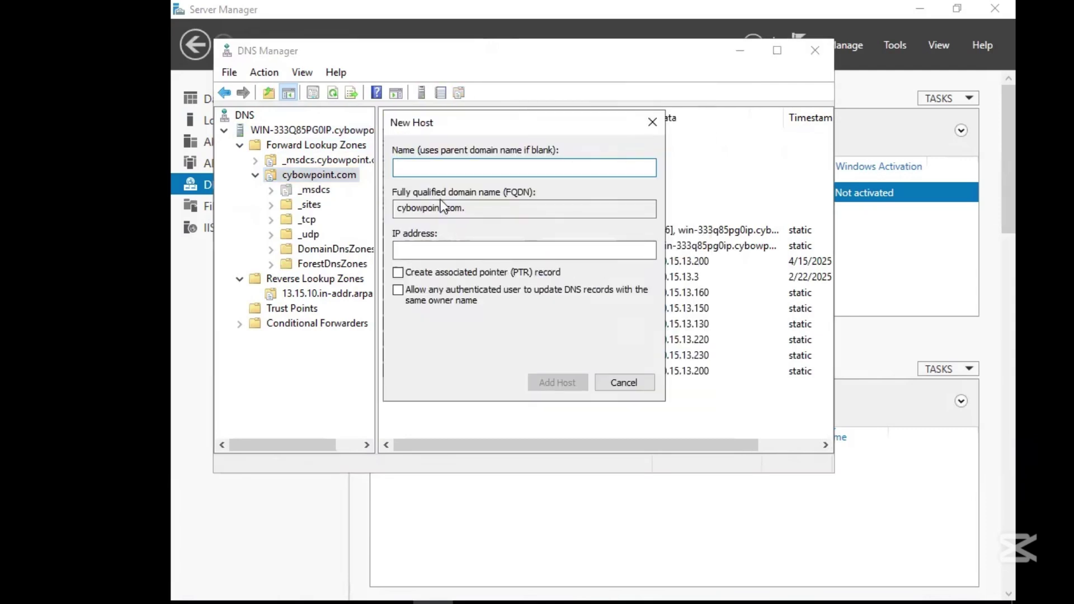
{"action": "type", "text": "fac"}
{"action": "left_click", "coordinate": [477, 249]}
{"action": "type", "text": "10"}
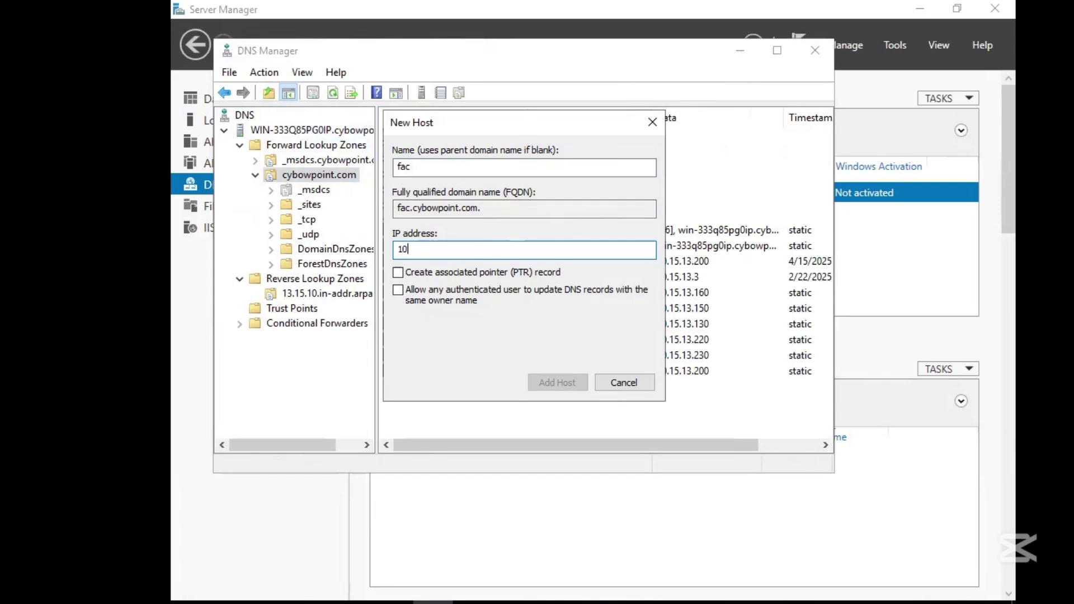
{"action": "type", "text": ".15.13.240"}
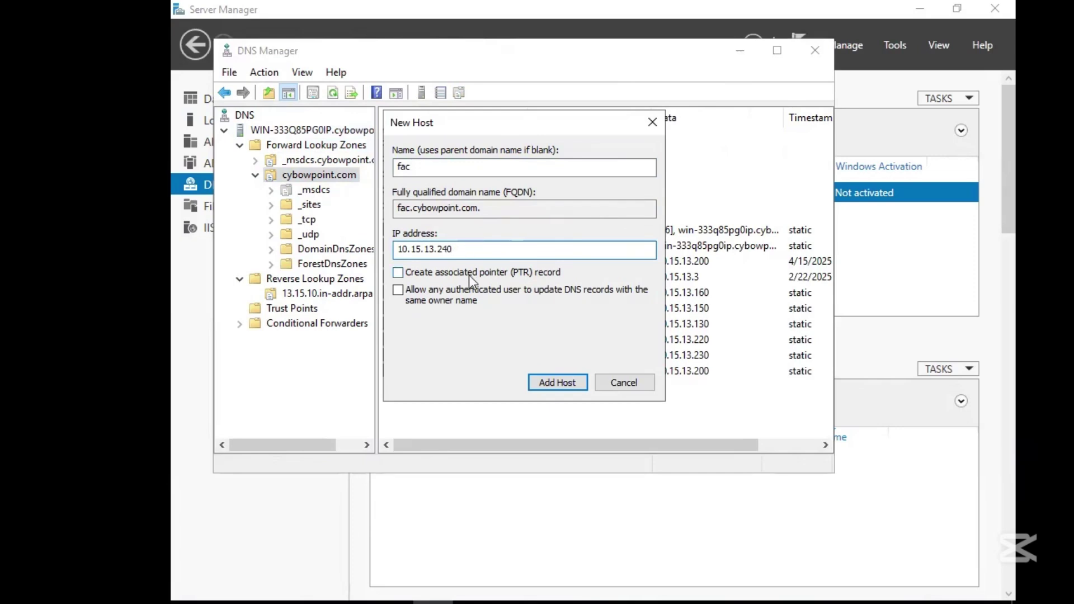
{"action": "left_click", "coordinate": [469, 273]}
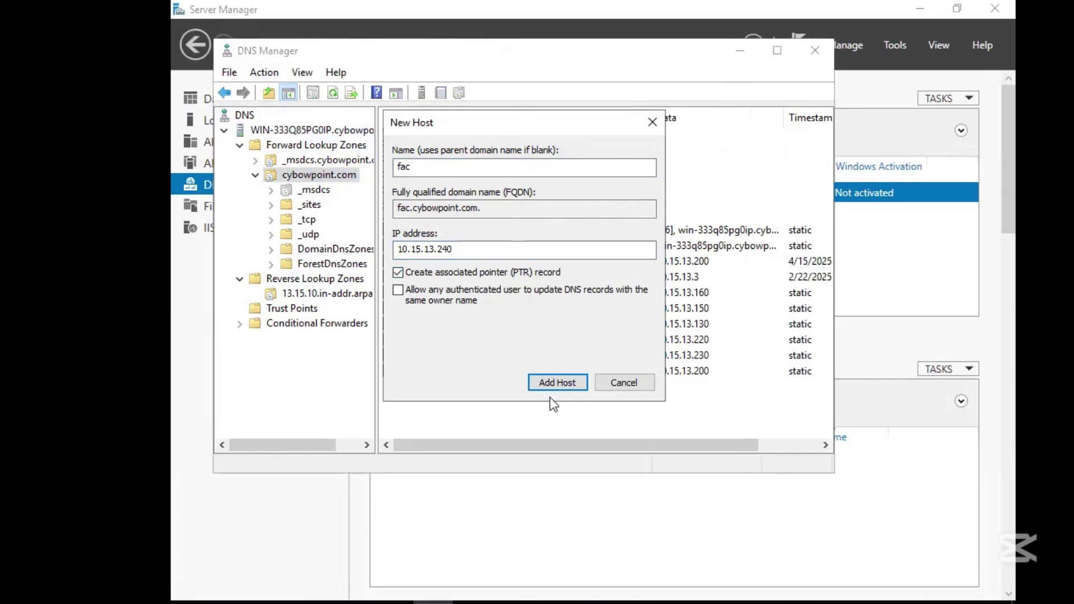
{"action": "left_click", "coordinate": [554, 386]}
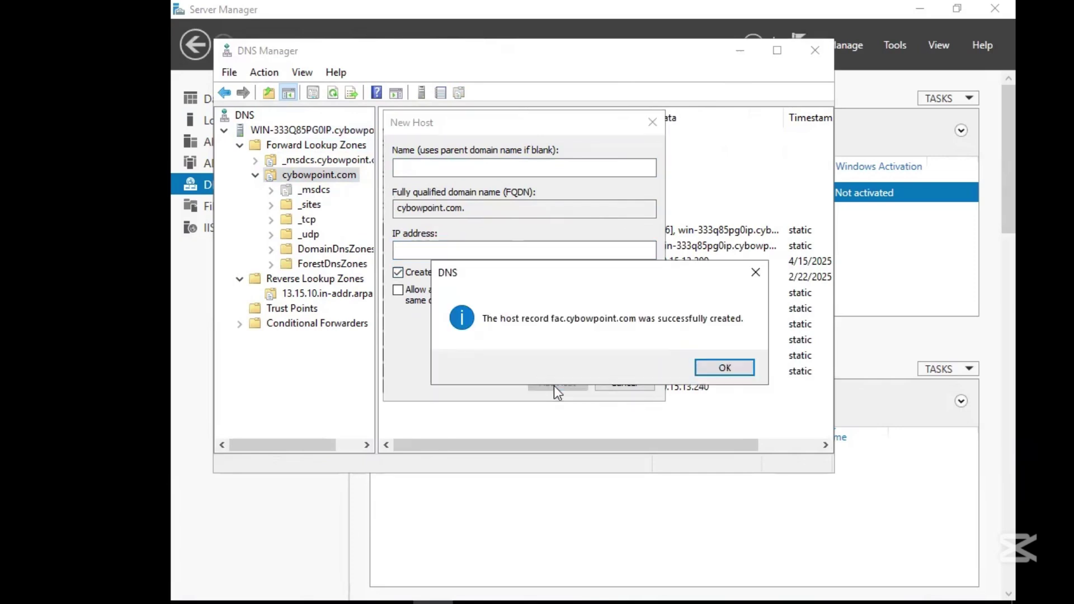
{"action": "left_click", "coordinate": [724, 368]}
{"action": "left_click", "coordinate": [626, 388]}
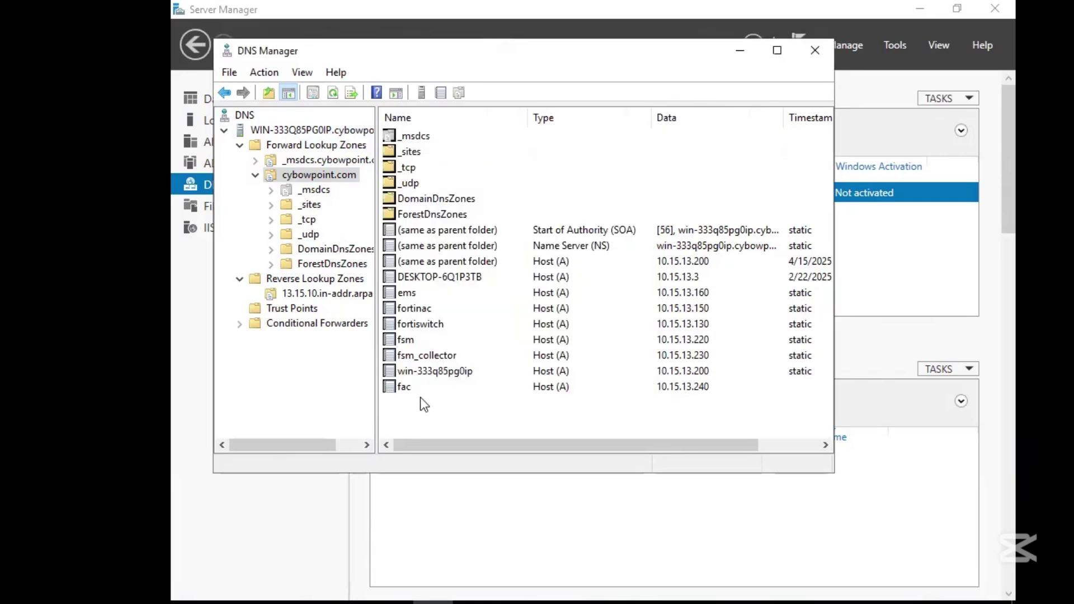
{"action": "left_click", "coordinate": [663, 387]}
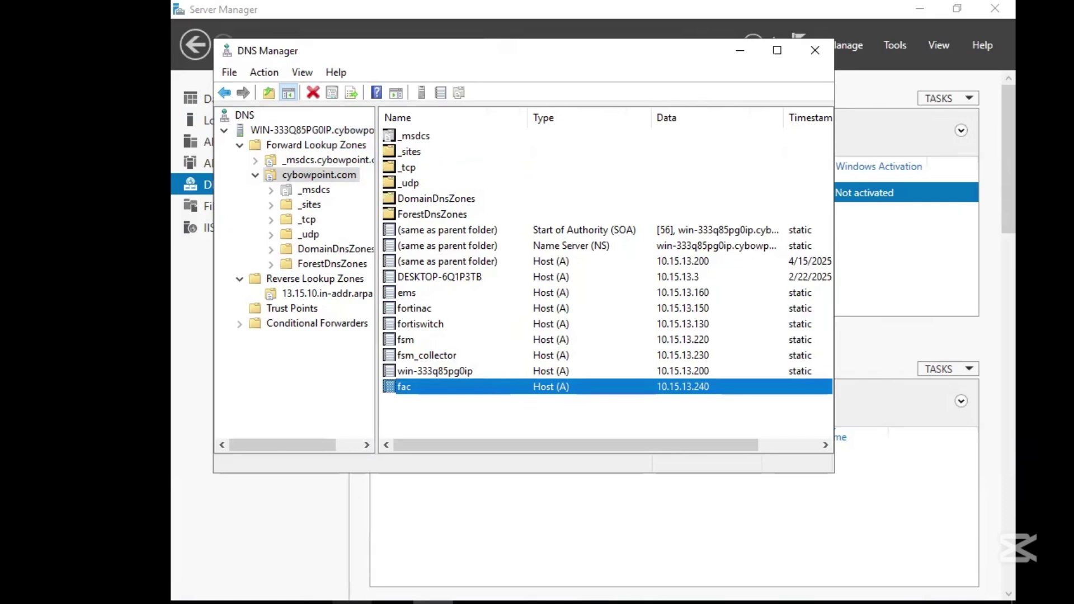
{"action": "key", "text": "super"}
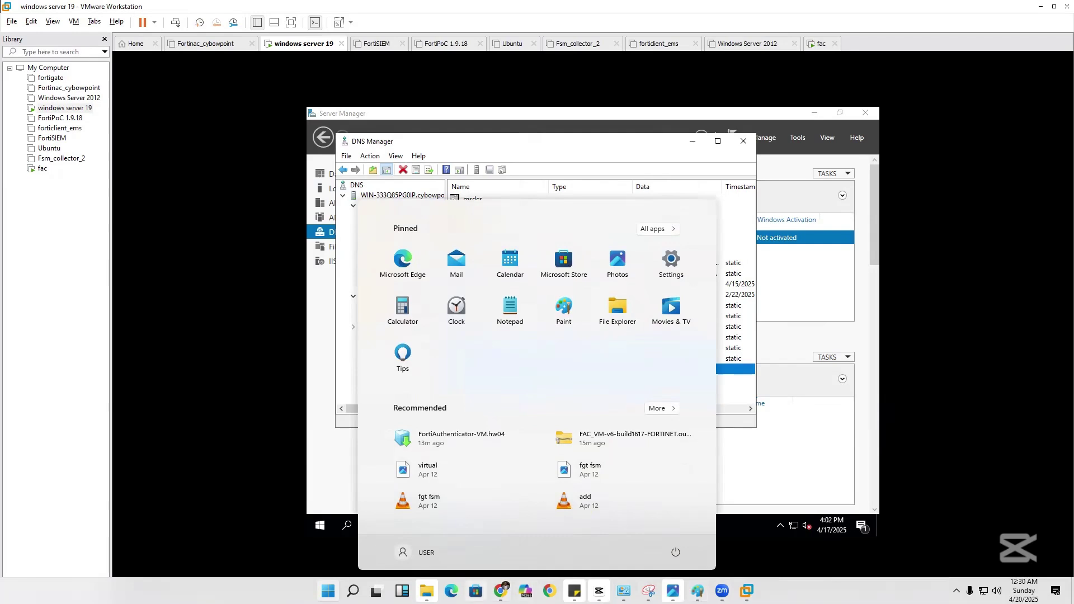
{"action": "left_click", "coordinate": [497, 590]}
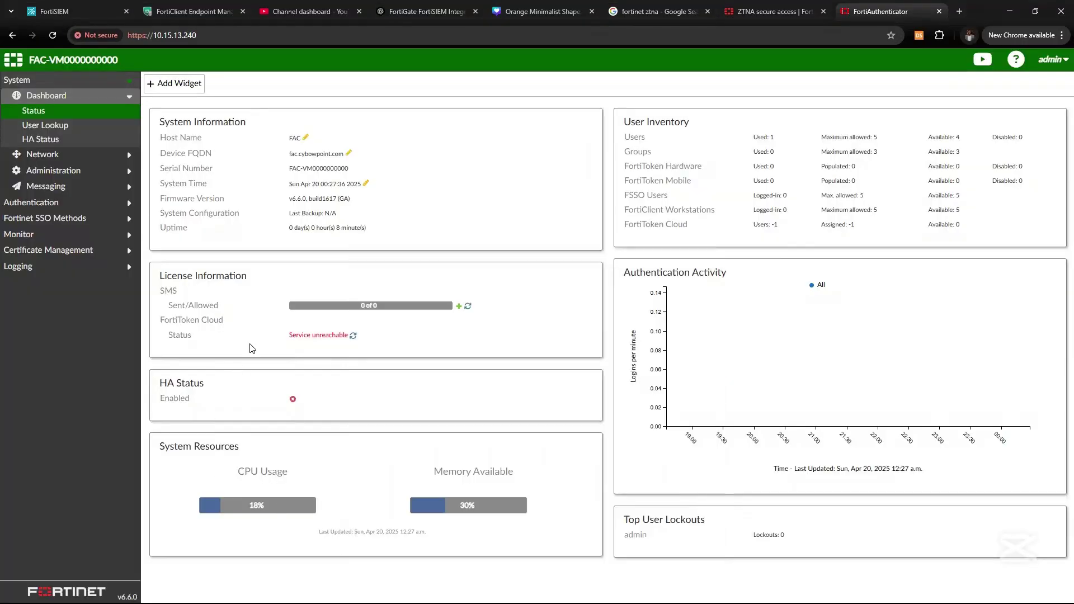
Re-save fac.cybowpoint.com as the device FQDN from the dashboard.
{"action": "left_click", "coordinate": [70, 112]}
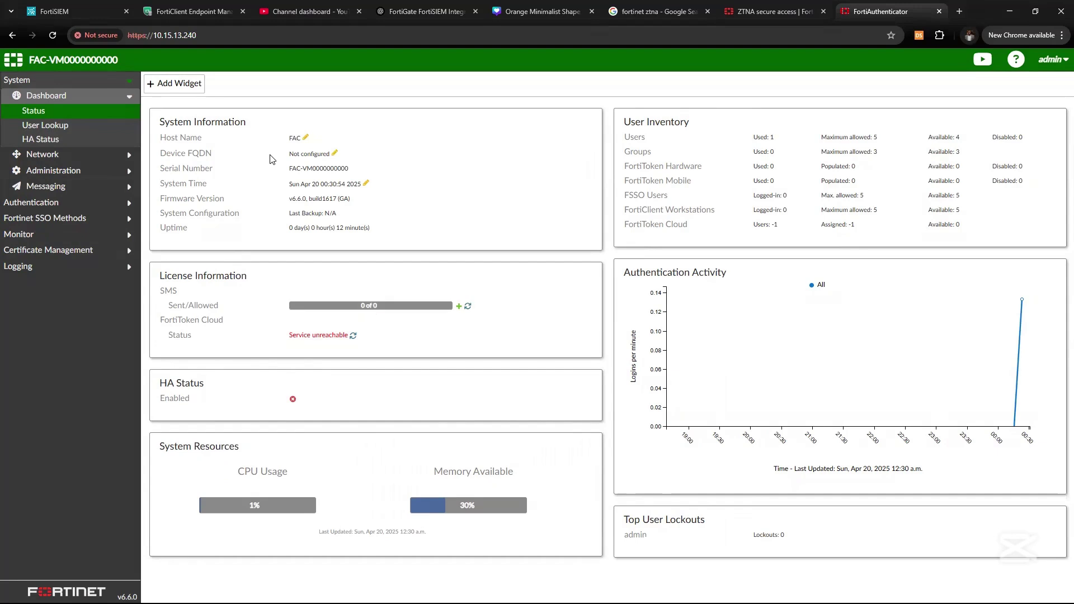
{"action": "left_click", "coordinate": [335, 154]}
{"action": "left_click", "coordinate": [576, 136]}
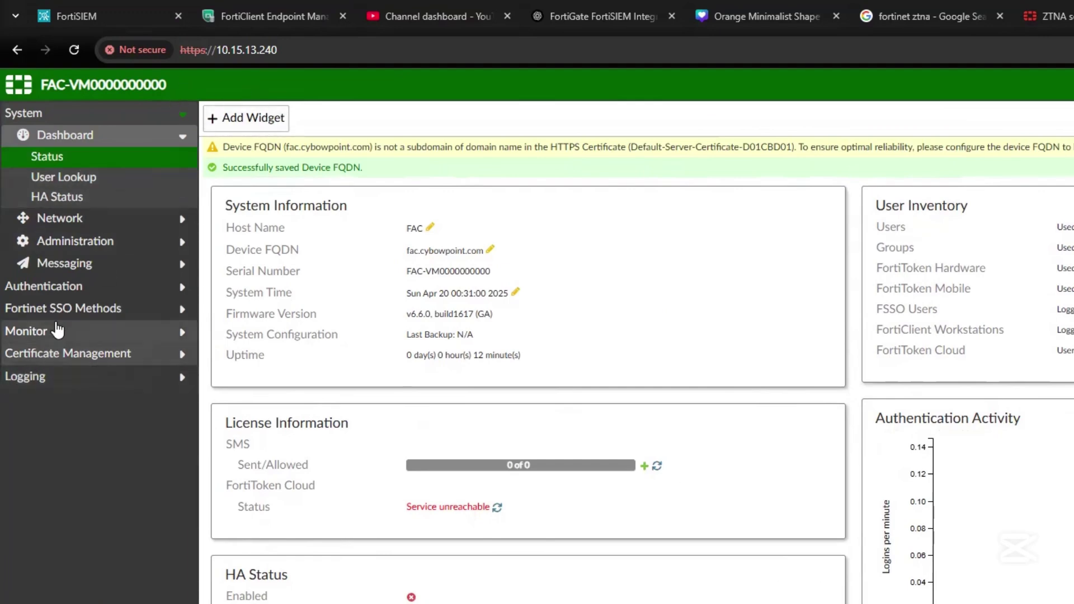
Go to Authentication > Remote Auth. Servers > LDAP to list the LDAP servers.
{"action": "left_click", "coordinate": [97, 286]}
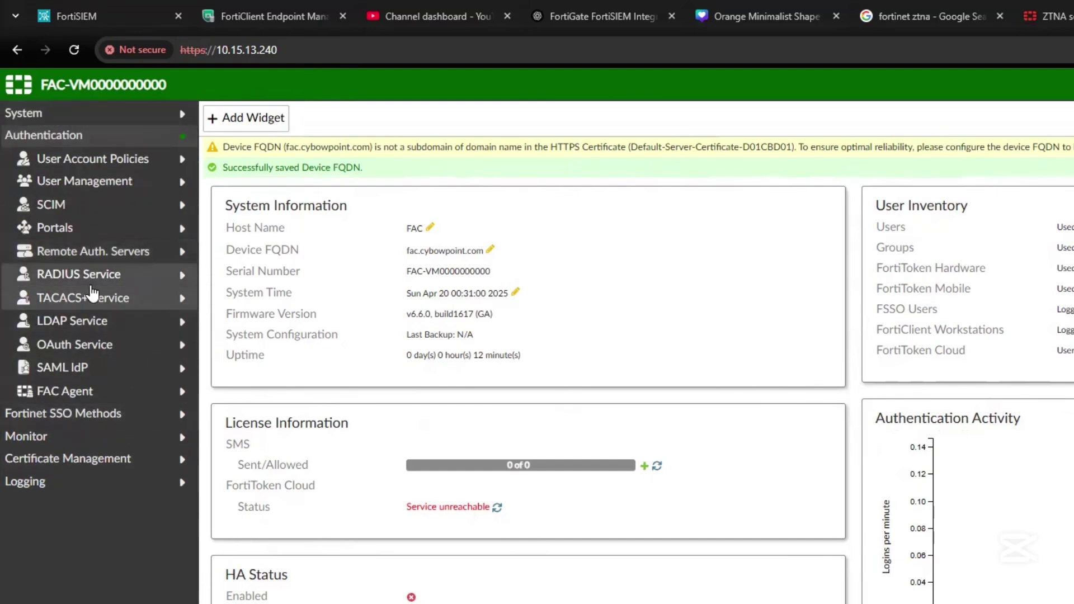
{"action": "left_click", "coordinate": [99, 320]}
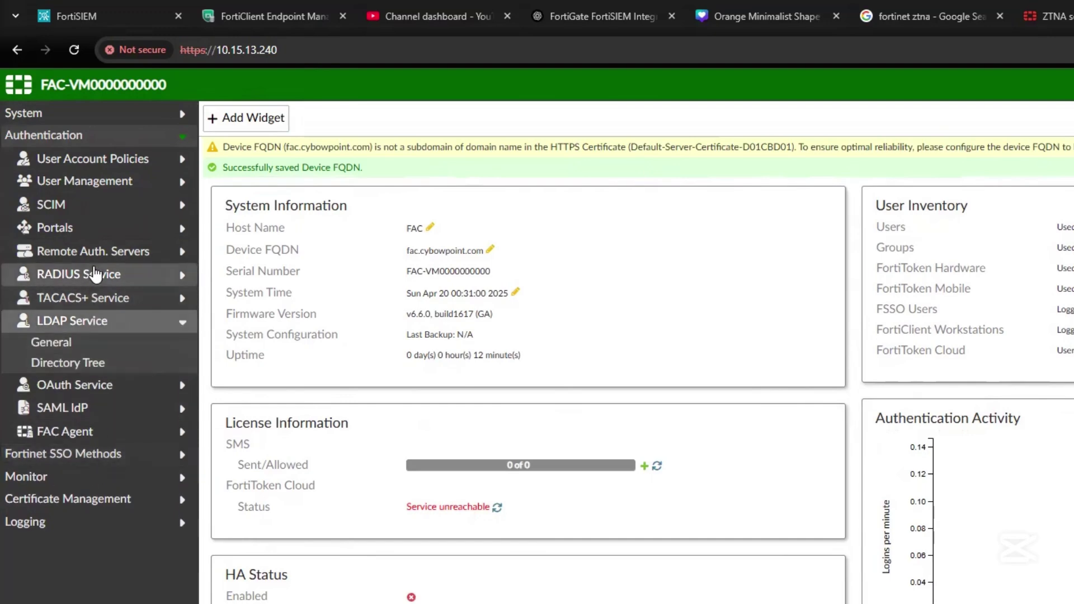
{"action": "left_click", "coordinate": [88, 259]}
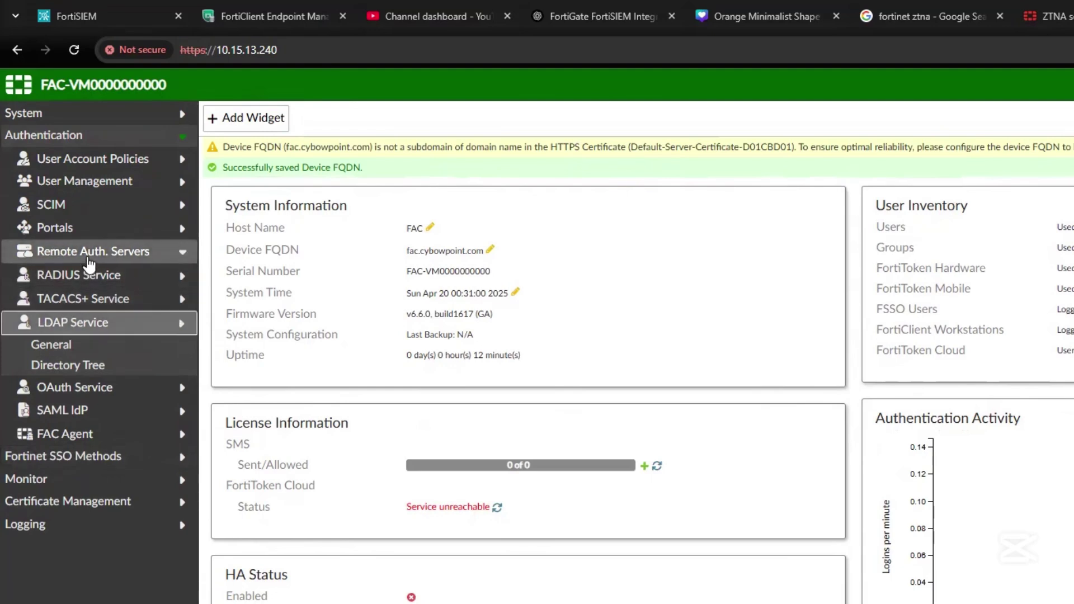
{"action": "left_click", "coordinate": [51, 293]}
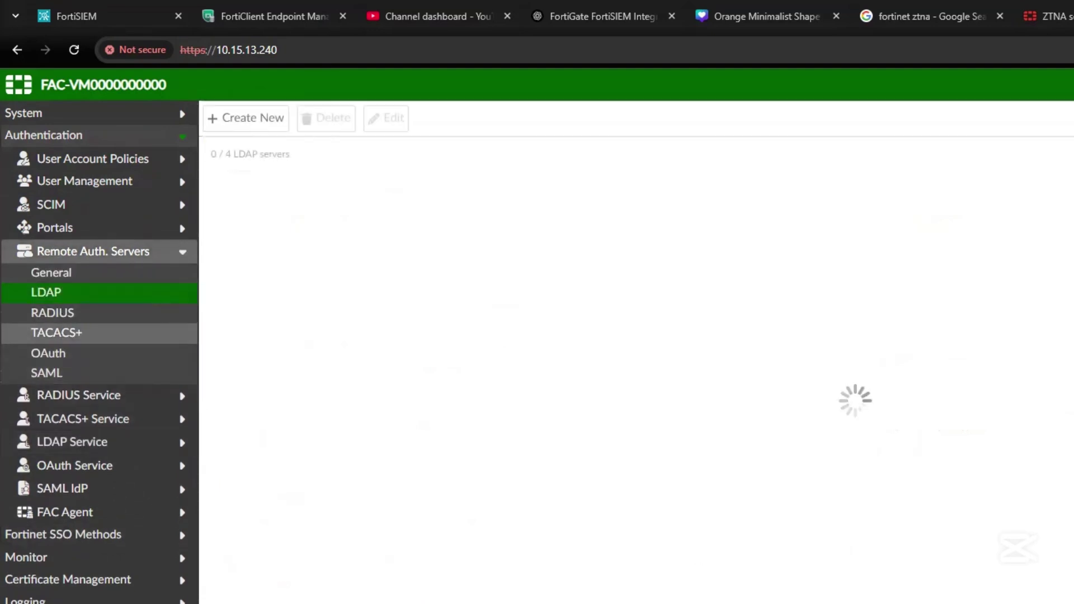
Create LDAP server LDAP_1 at 10.15.13.200 with base DN DC=cybowpoint,dc=com.
{"action": "left_click", "coordinate": [266, 144]}
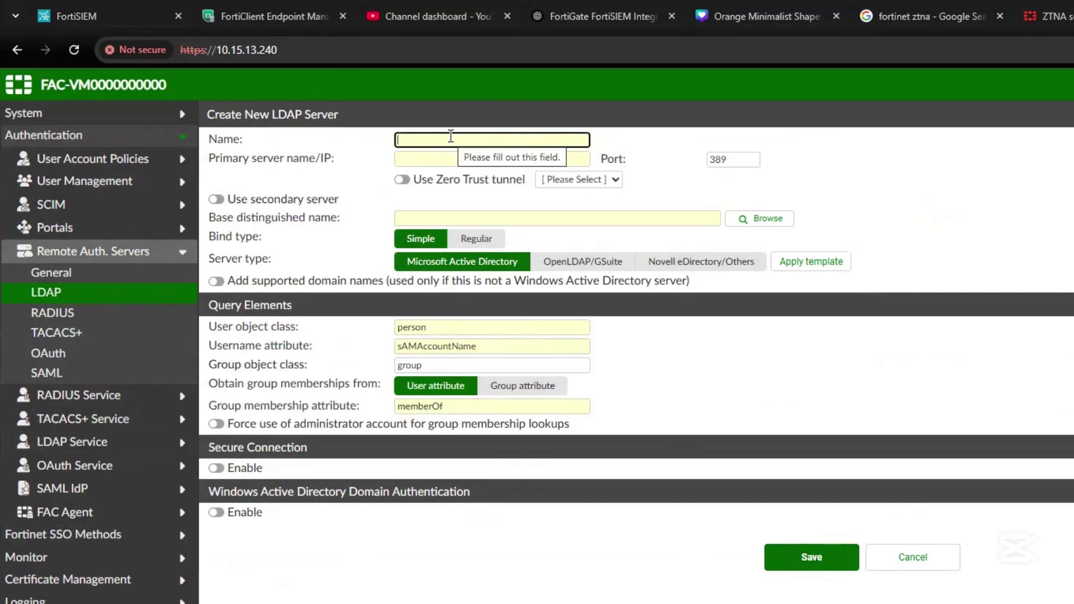
{"action": "type", "text": "LDAP_1"}
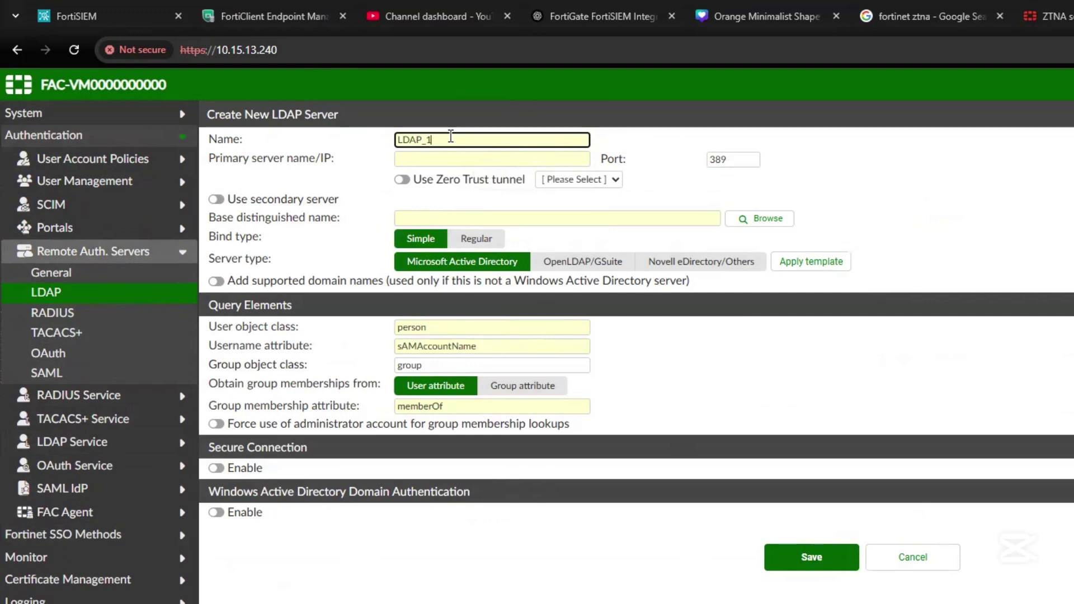
{"action": "left_click", "coordinate": [428, 162]}
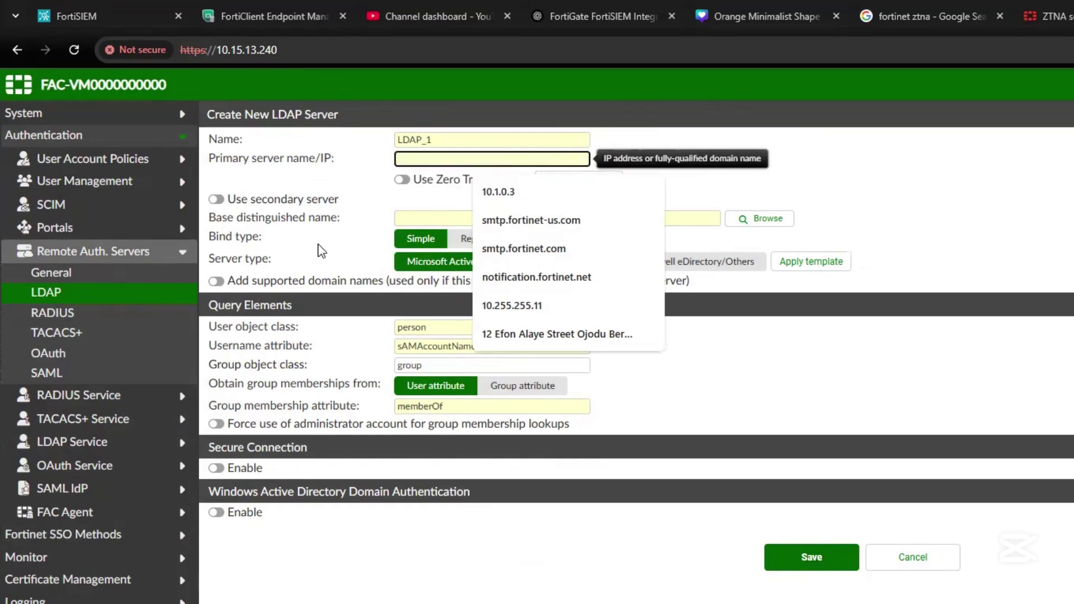
{"action": "type", "text": "10"}
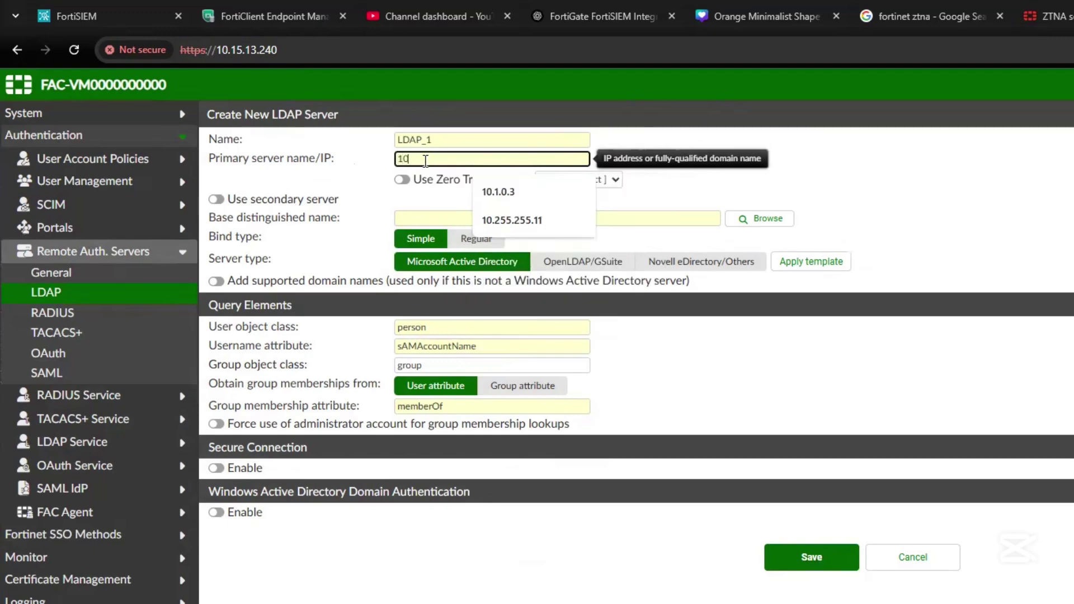
{"action": "type", "text": ".15.13.200"}
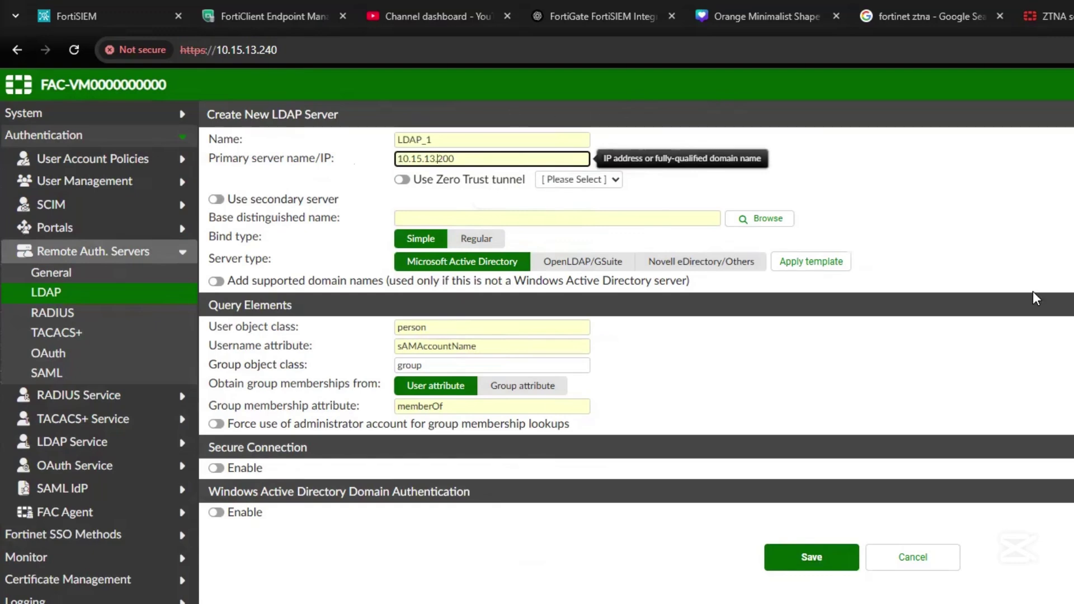
{"action": "key", "text": "Tab"}
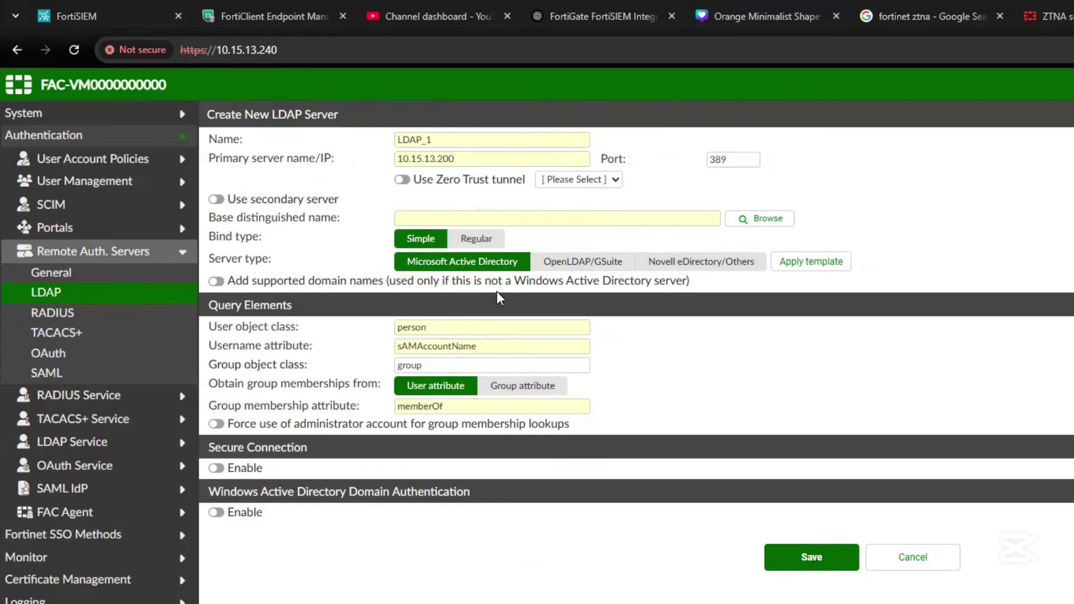
{"action": "left_click", "coordinate": [495, 217]}
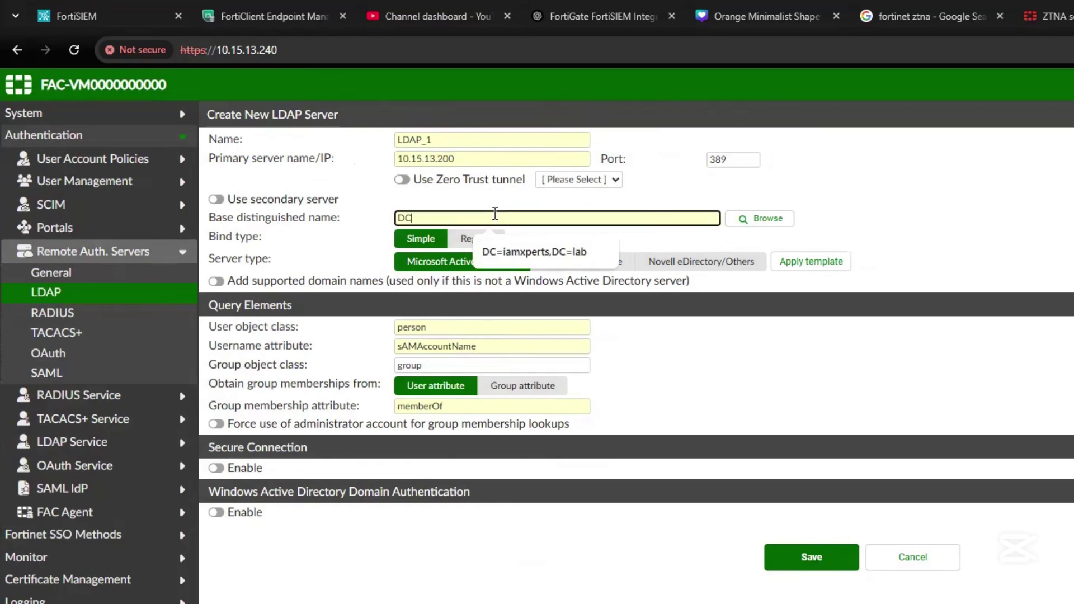
{"action": "type", "text": "DC="}
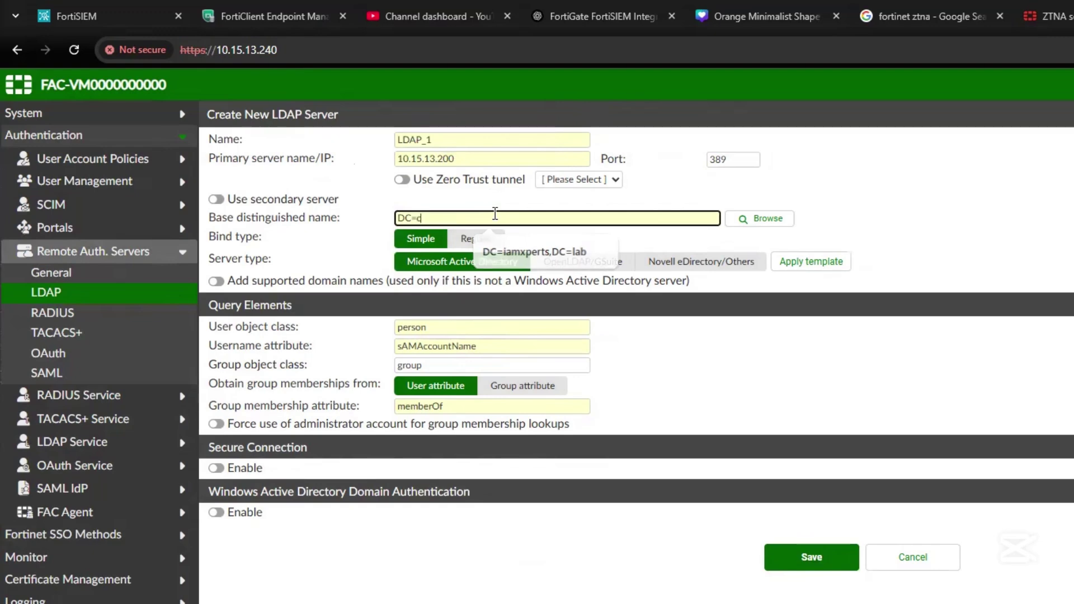
{"action": "type", "text": "cybowpoint.dc=com"}
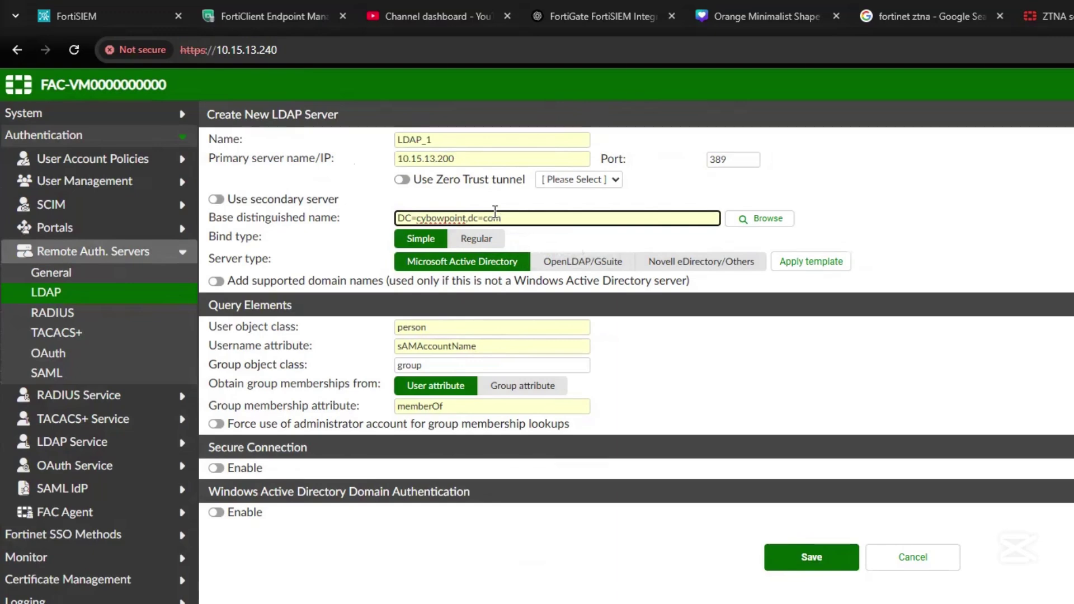
Set bind type Regular with the bind account's username and password, and save LDAP_1.
{"action": "left_click", "coordinate": [477, 239]}
{"action": "left_click", "coordinate": [420, 266]}
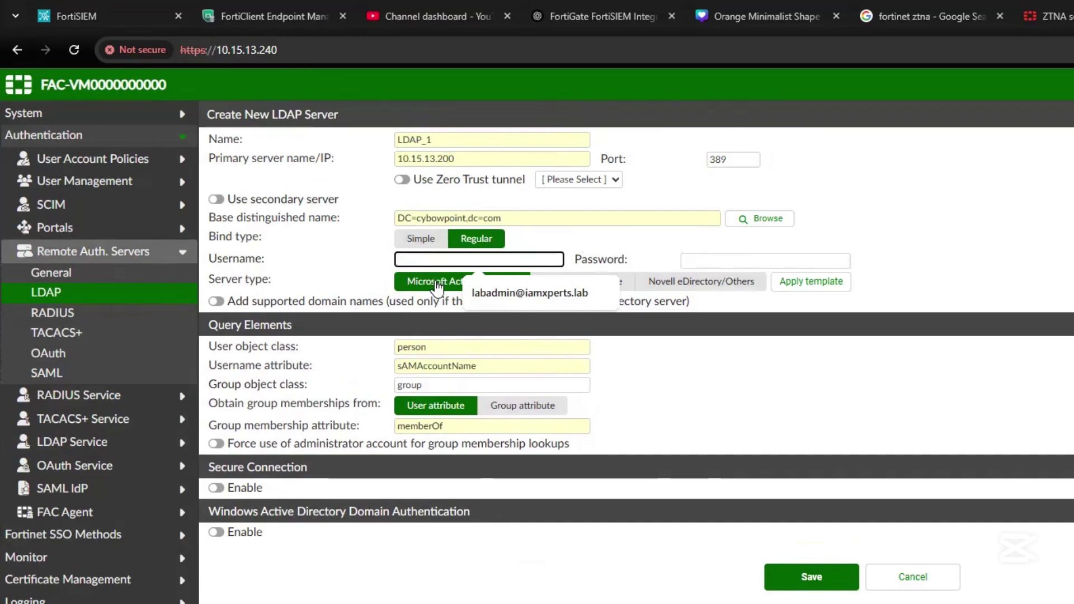
{"action": "left_click", "coordinate": [330, 254]}
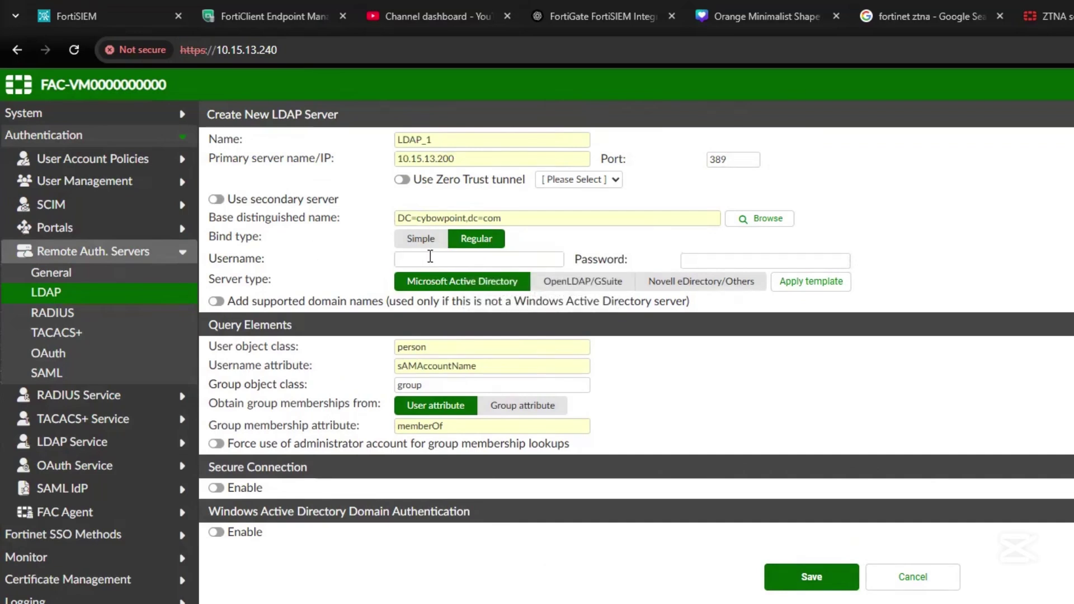
{"action": "left_click", "coordinate": [430, 257]}
{"action": "type", "text": "bowale"}
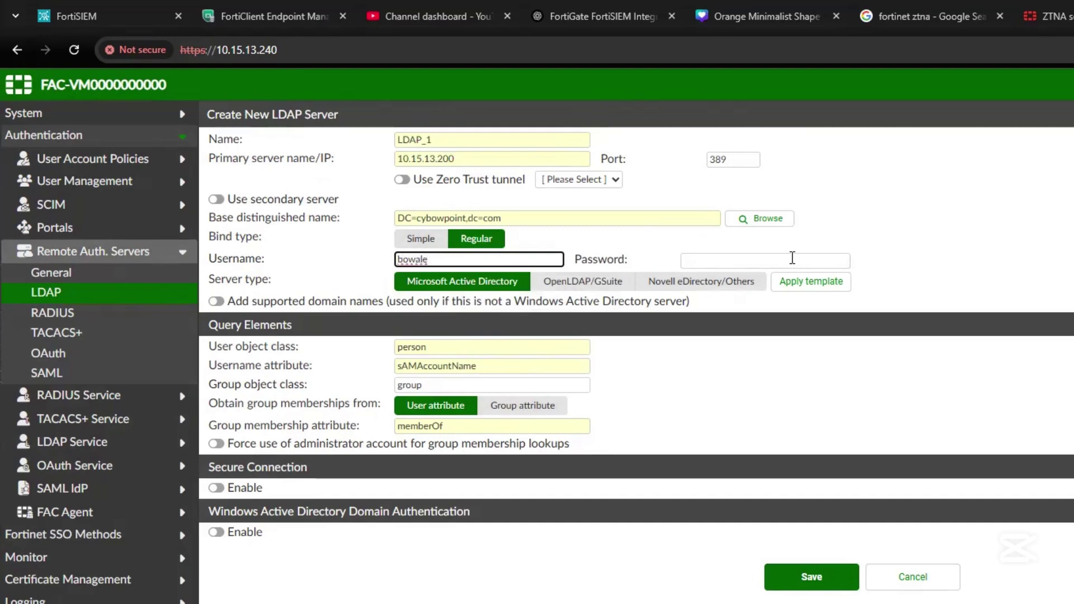
{"action": "left_click", "coordinate": [792, 258]}
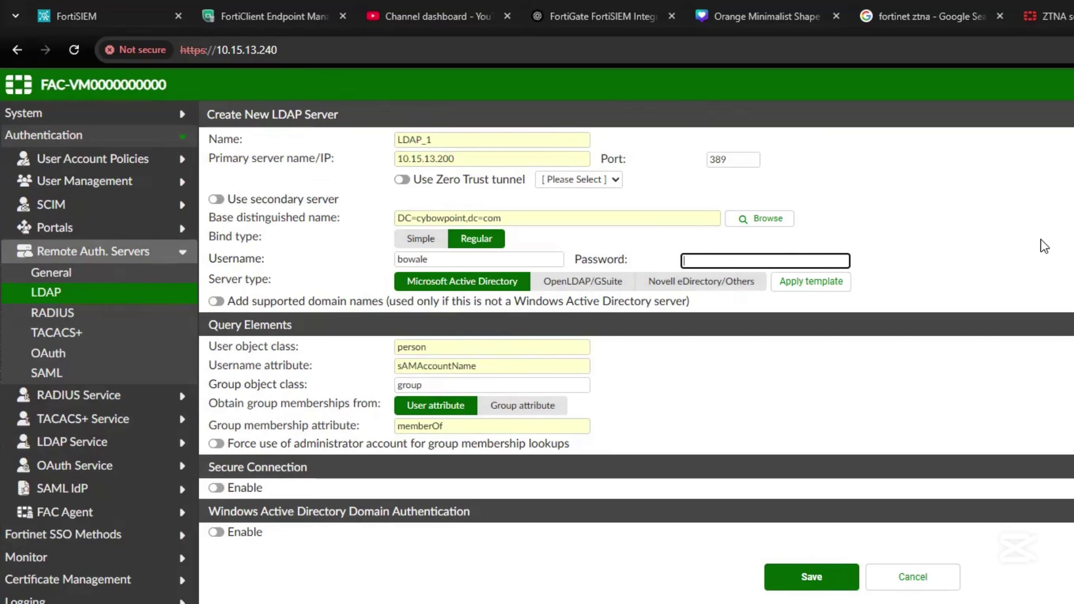
{"action": "left_click", "coordinate": [492, 254]}
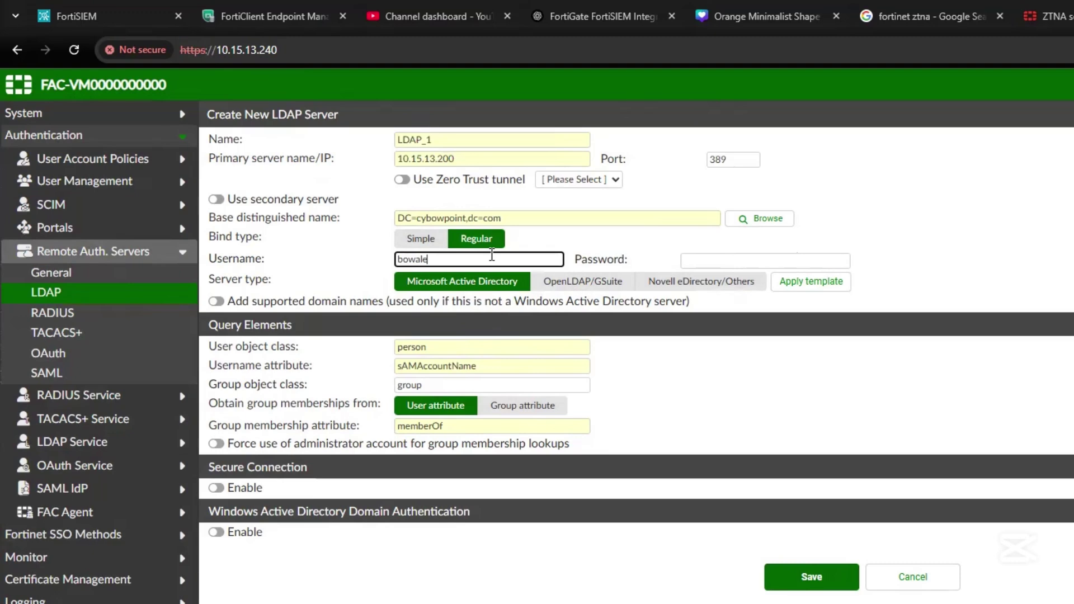
{"action": "type", "text": "s"}
{"action": "key", "text": "BackSpace"}
{"action": "left_click", "coordinate": [743, 258]}
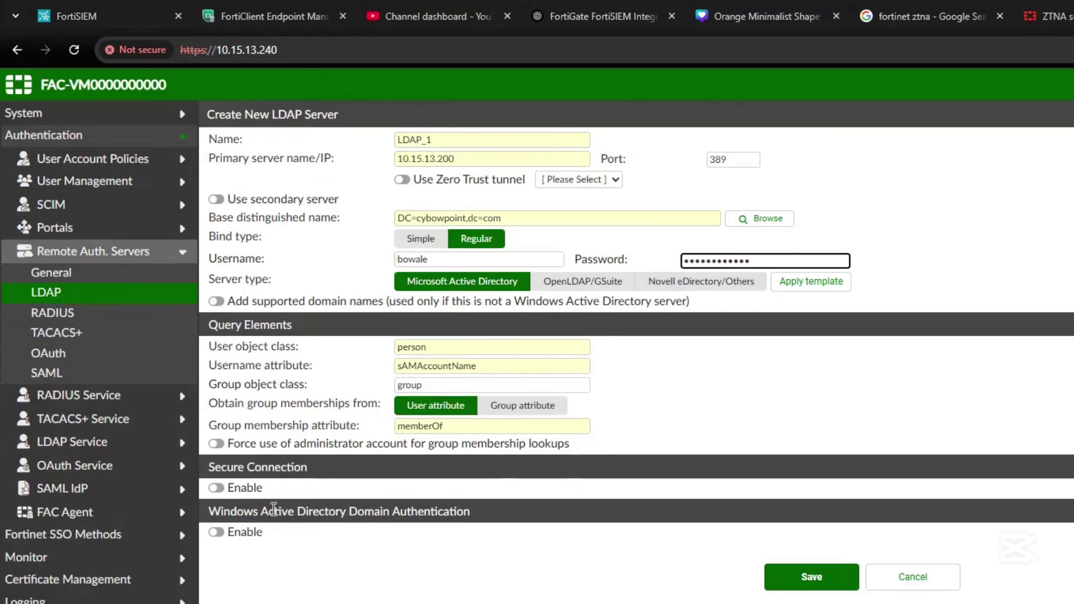
{"action": "left_click", "coordinate": [811, 578]}
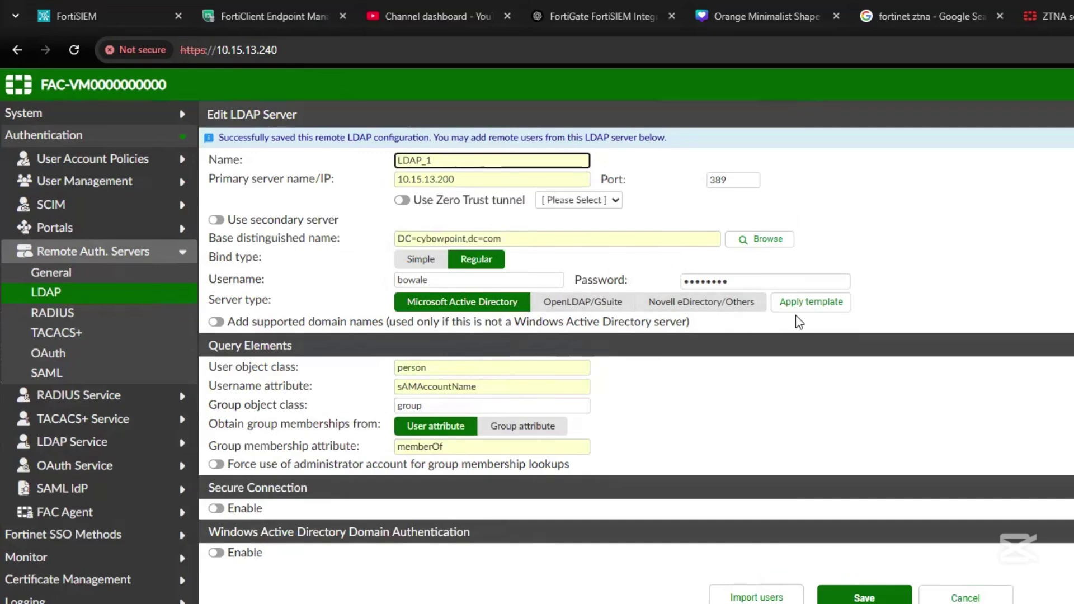
{"action": "left_click", "coordinate": [752, 240]}
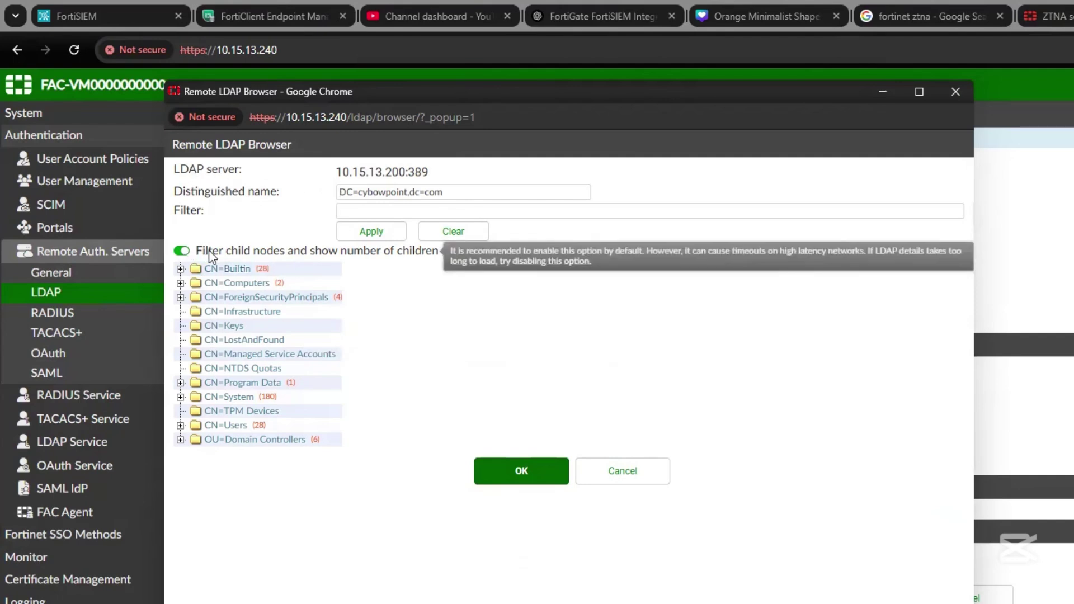
Expand CN=ForeignSecurityPrincipals and CN=Users in the LDAP browser, then close it.
{"action": "left_click", "coordinate": [180, 297]}
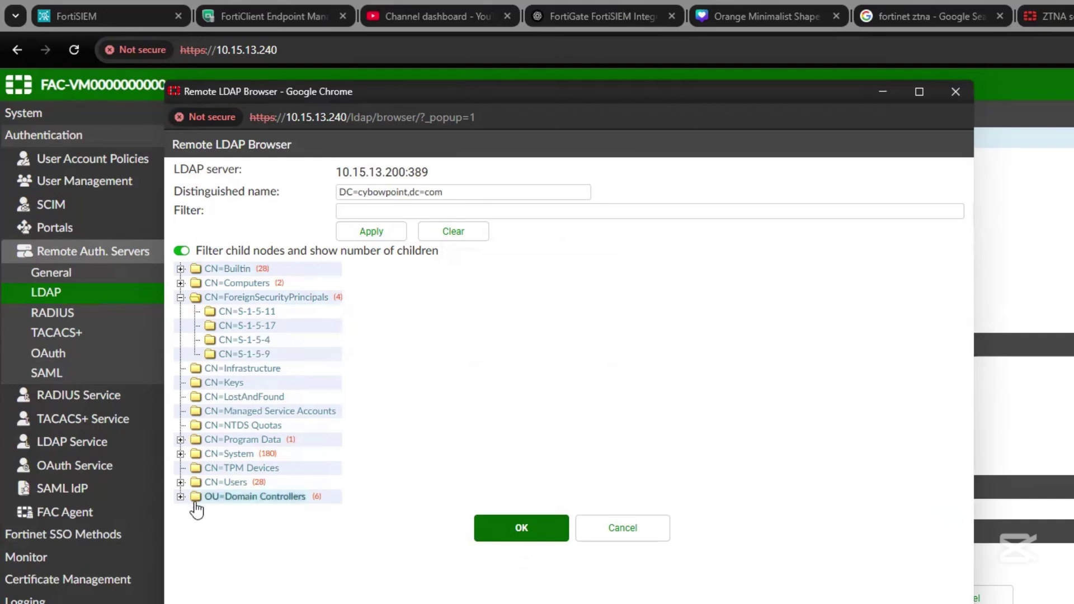
{"action": "left_click", "coordinate": [180, 482]}
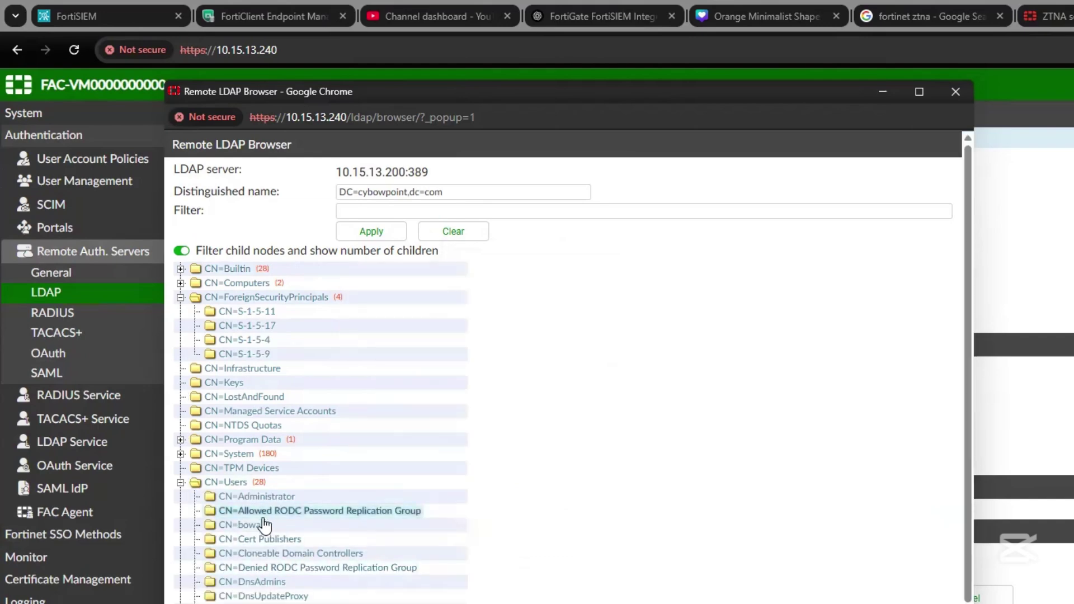
{"action": "scroll", "coordinate": [567, 367], "scroll_direction": "down", "scroll_amount": 4}
{"action": "key", "text": "ctrl+w"}
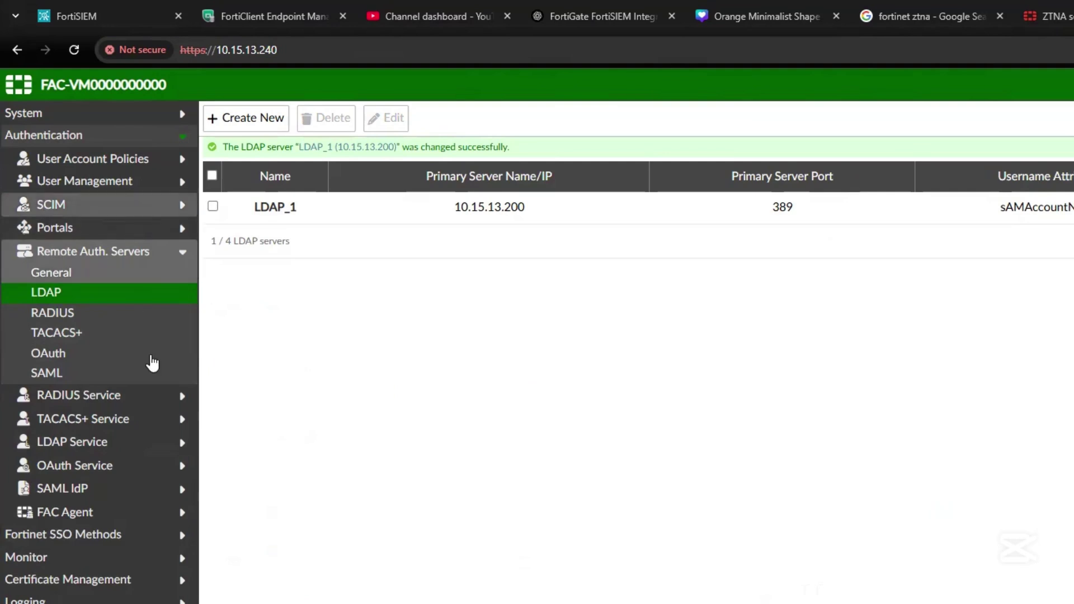
Change the primary DNS server to the domain controller 10.15.13.200, save, and view the network interfaces.
{"action": "left_click", "coordinate": [84, 116]}
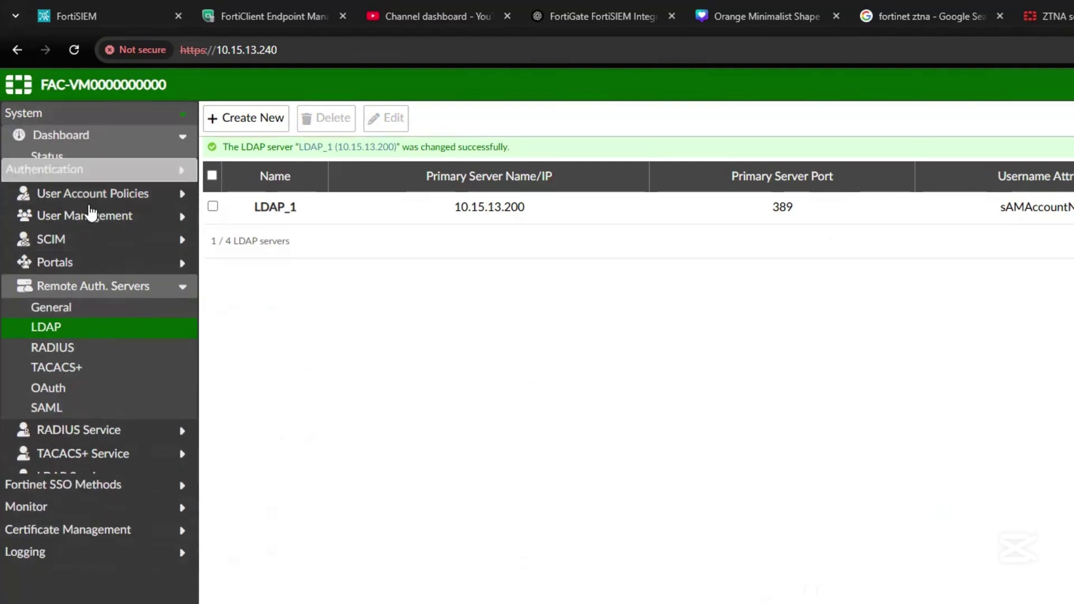
{"action": "left_click", "coordinate": [89, 221]}
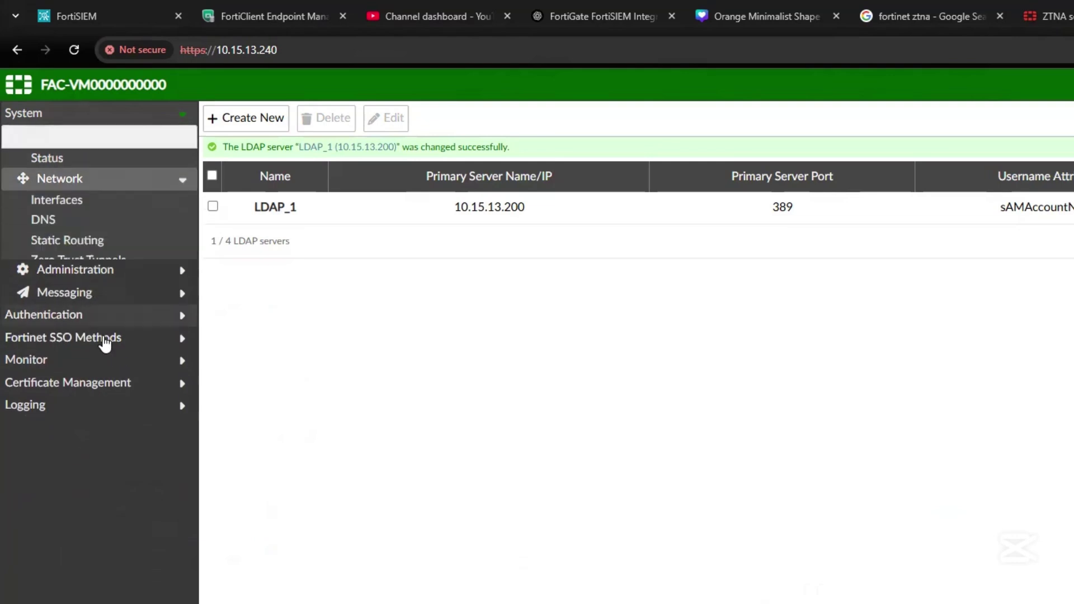
{"action": "left_click", "coordinate": [56, 200]}
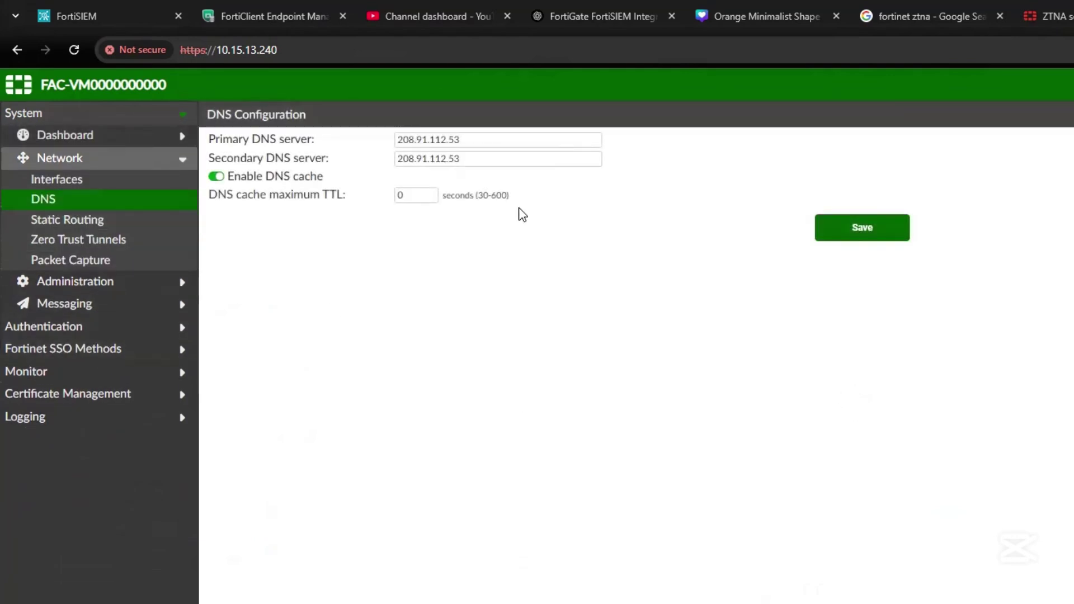
{"action": "left_click_drag", "start_coordinate": [474, 140], "coordinate": [384, 138]}
{"action": "right_click", "coordinate": [382, 136]}
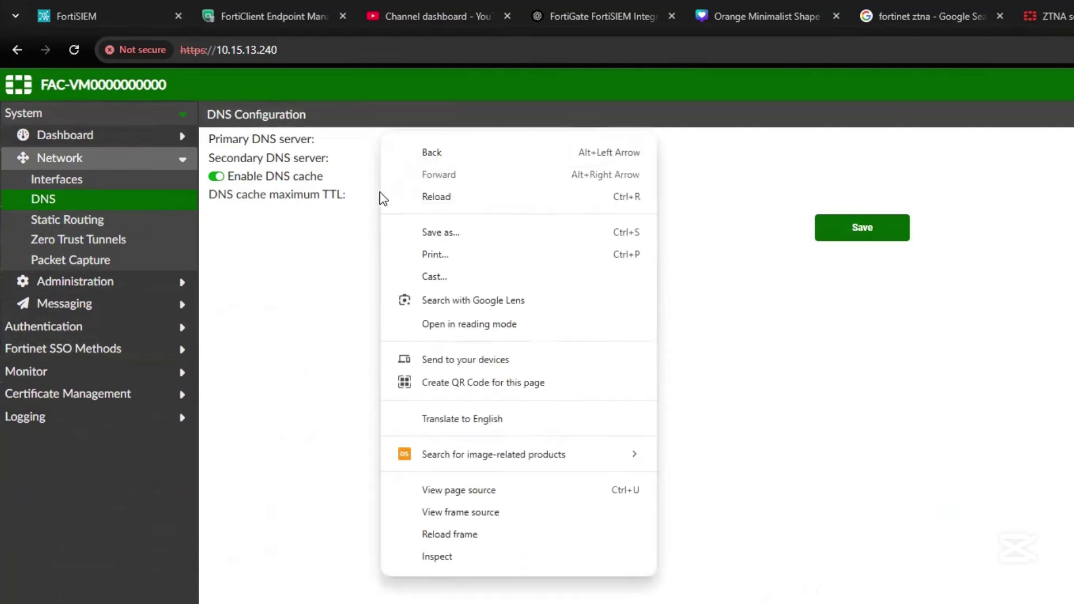
{"action": "key", "text": "Escape"}
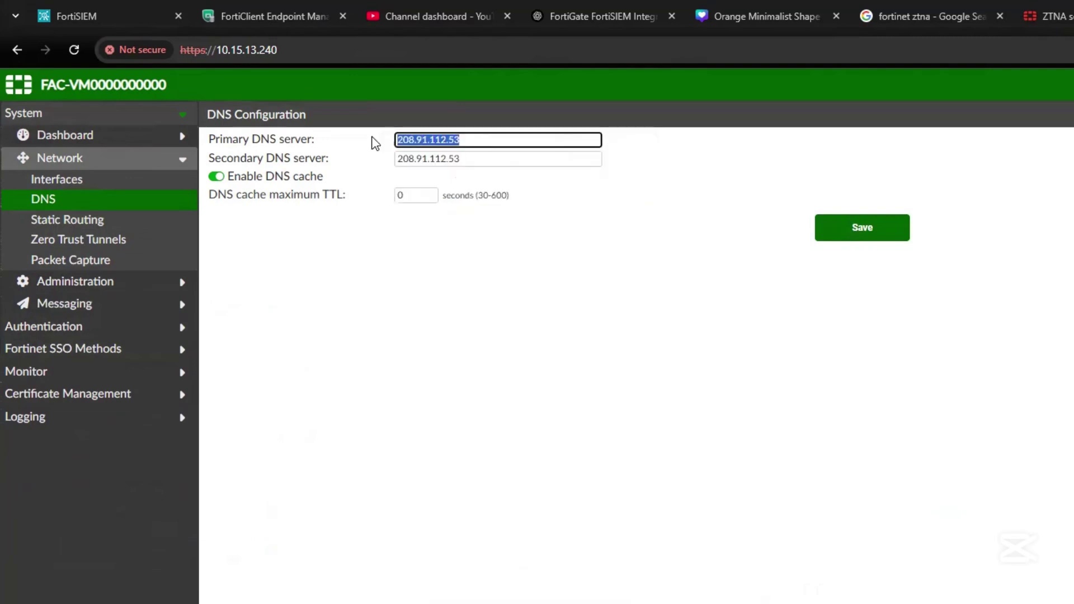
{"action": "type", "text": "10.15.13.200"}
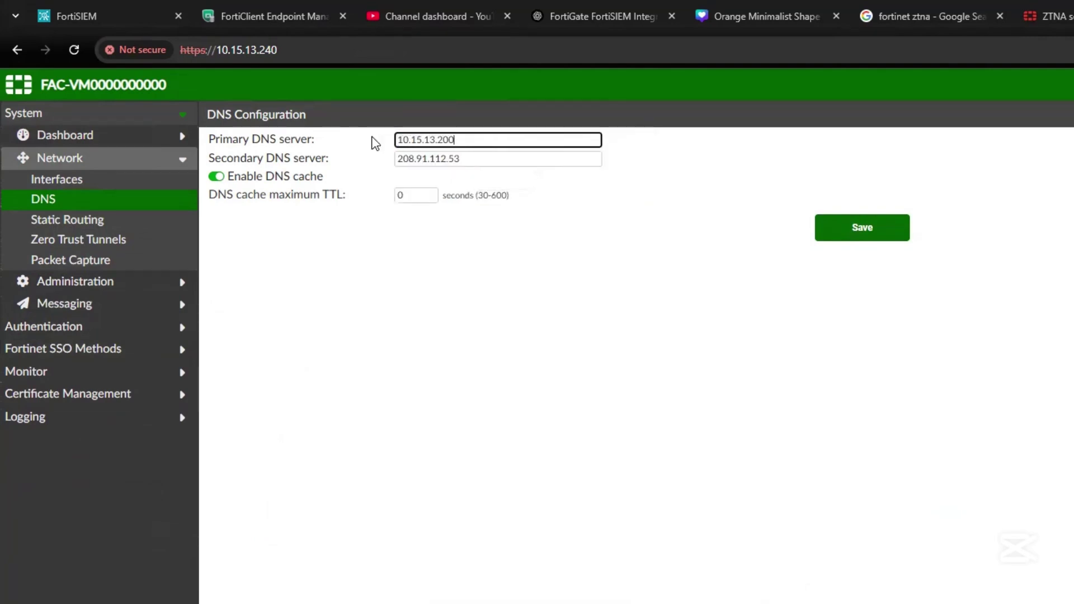
{"action": "double_click", "coordinate": [491, 161]}
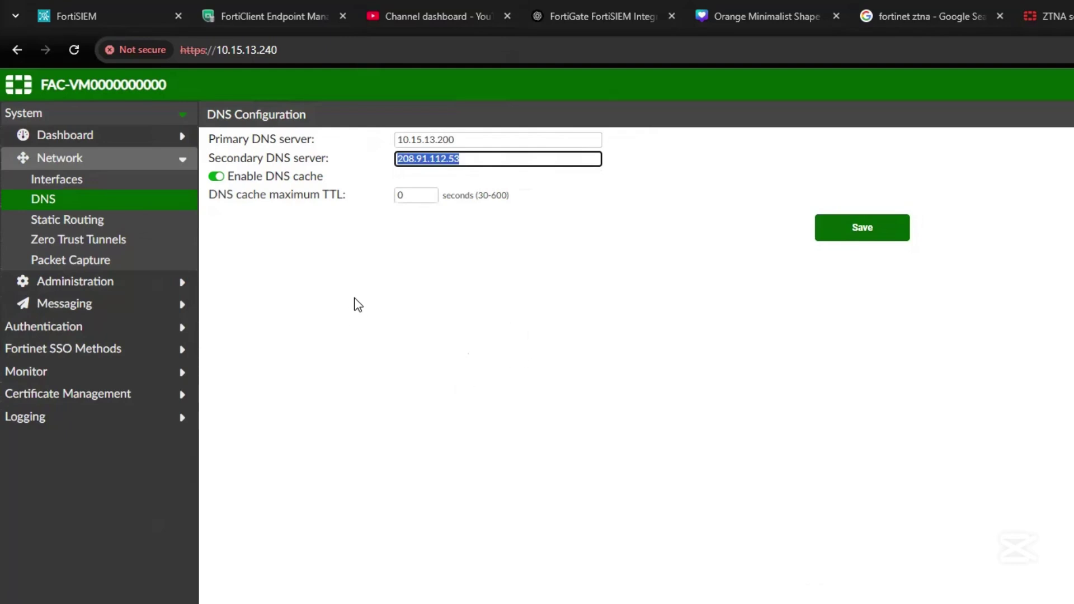
{"action": "left_click", "coordinate": [882, 235]}
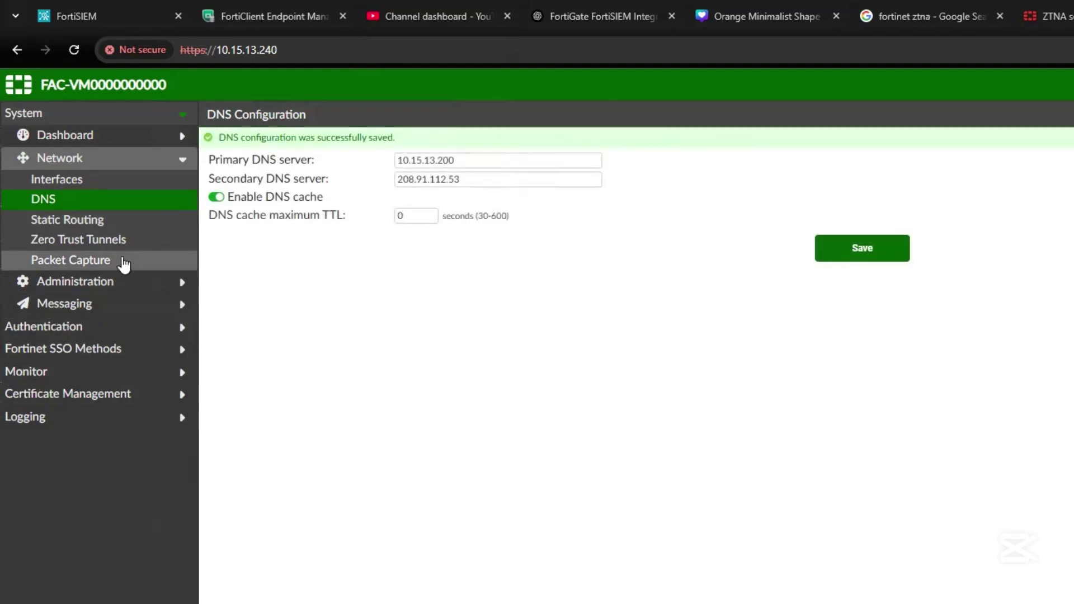
{"action": "left_click", "coordinate": [95, 186]}
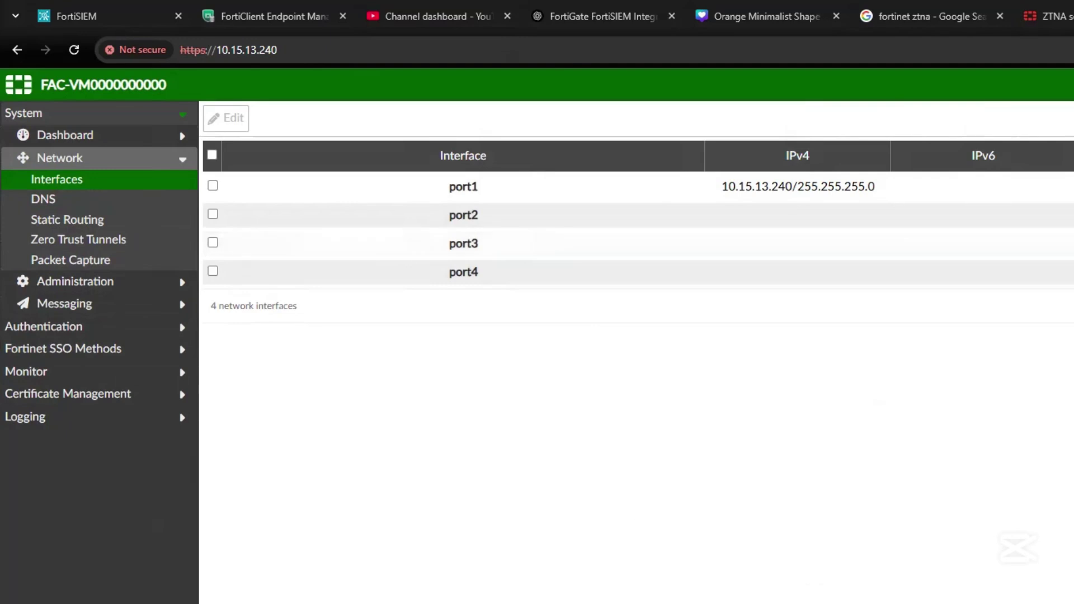
Edit port1 to allow Fabric and SNMP (UDP/161) admin access.
{"action": "left_click", "coordinate": [214, 185]}
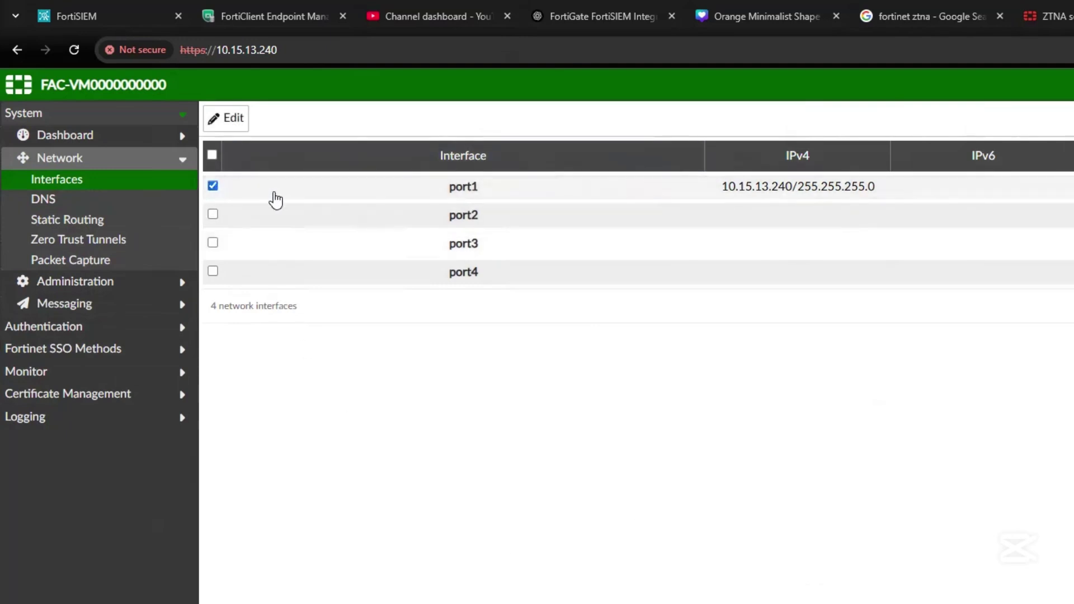
{"action": "left_click", "coordinate": [233, 118]}
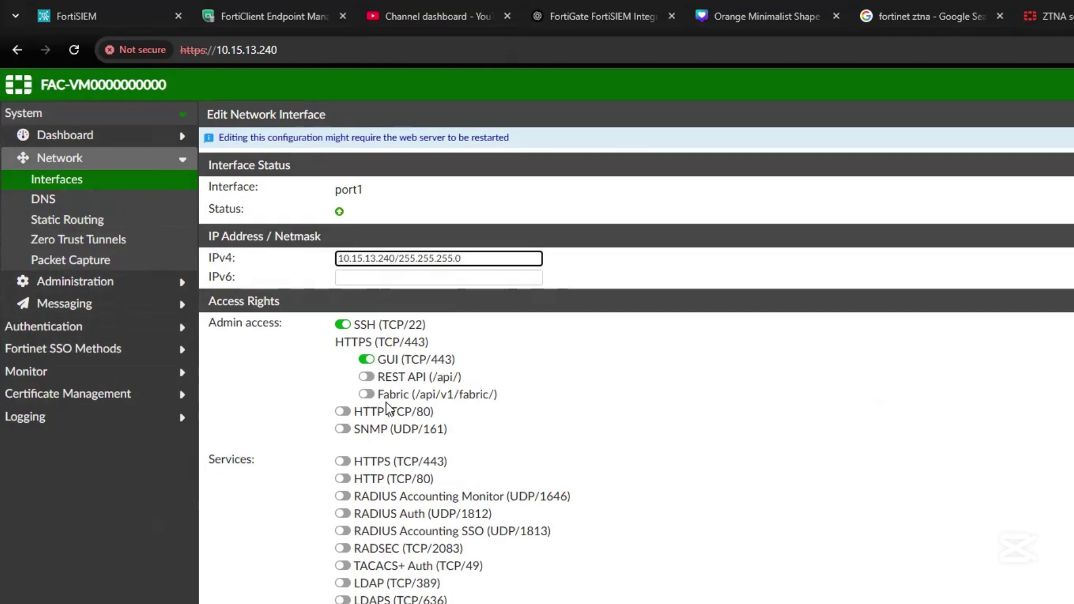
{"action": "left_click", "coordinate": [367, 394]}
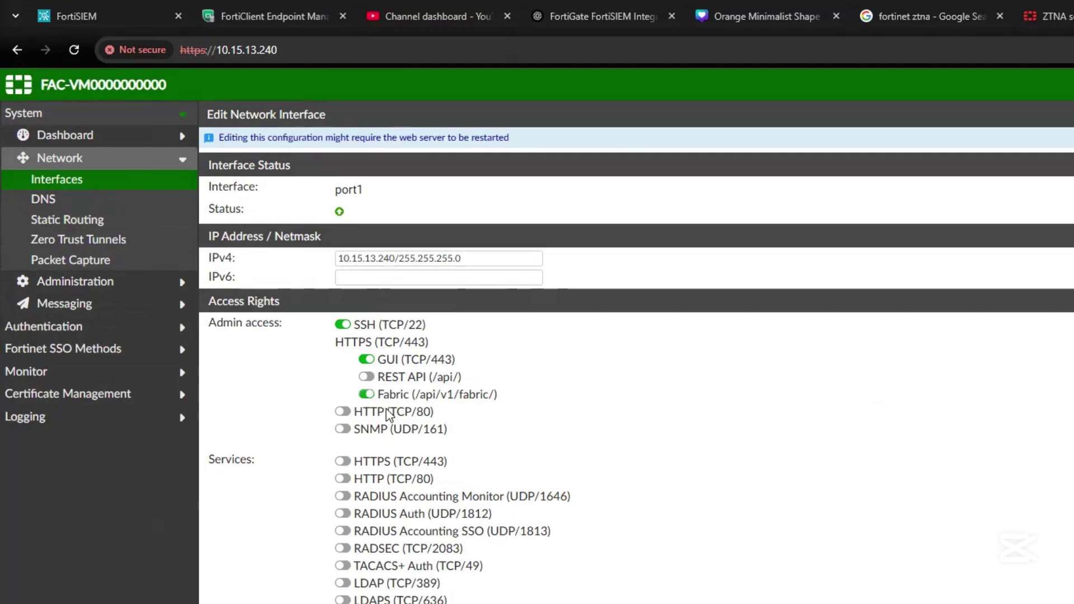
{"action": "left_click", "coordinate": [342, 430]}
{"action": "left_click_drag", "start_coordinate": [353, 429], "coordinate": [454, 437]}
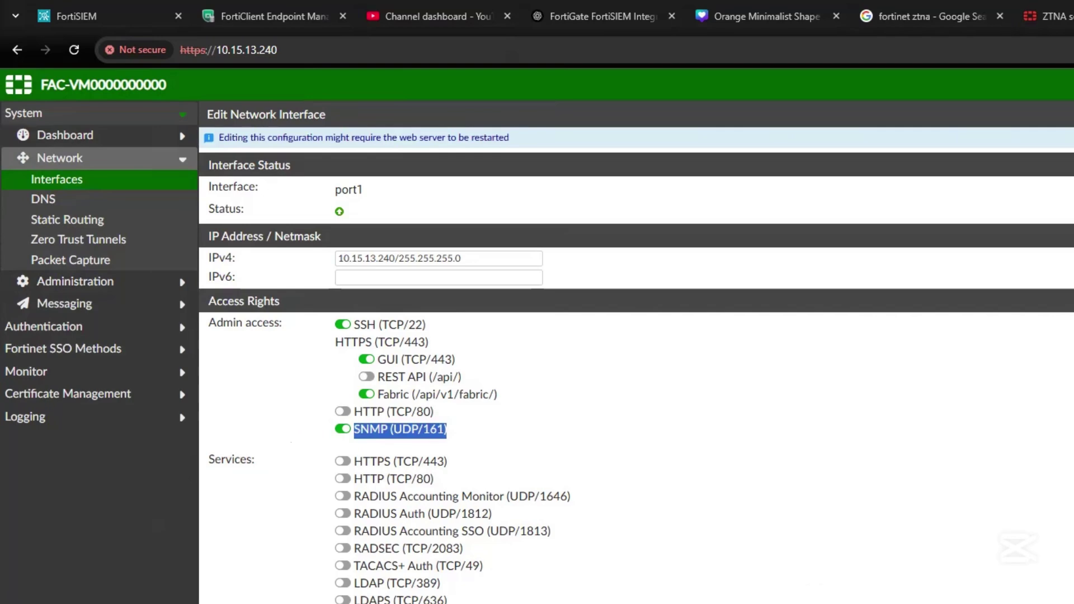
Enable port1 HTTPS services: Legacy Self-service Portal, Captive Portals, SAML IdP/SP SSO, Kerberos SSO, SCEP, CRL Downloads.
{"action": "left_click", "coordinate": [342, 461]}
{"action": "left_click", "coordinate": [367, 479]}
{"action": "left_click", "coordinate": [373, 496]}
{"action": "left_click", "coordinate": [373, 513]}
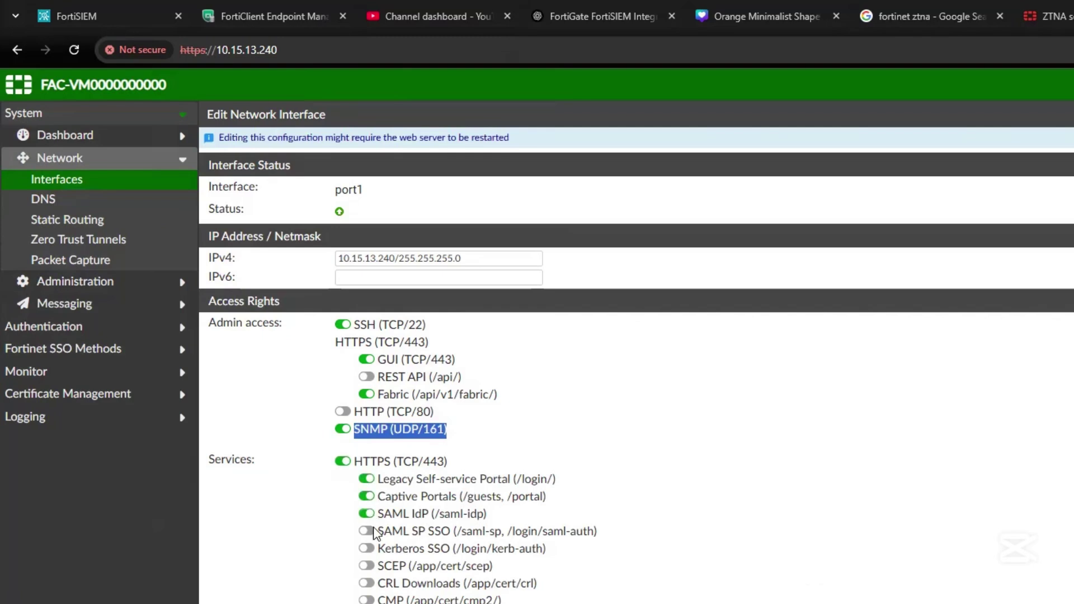
{"action": "left_click", "coordinate": [372, 531]}
{"action": "left_click", "coordinate": [367, 548]}
{"action": "left_click", "coordinate": [367, 565]}
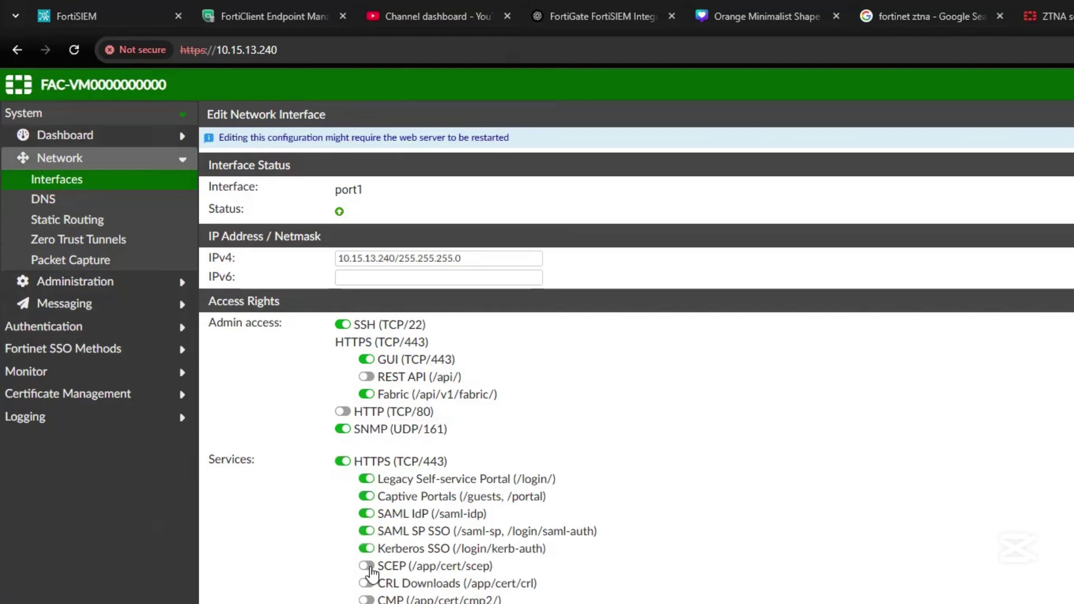
{"action": "left_click", "coordinate": [367, 582]}
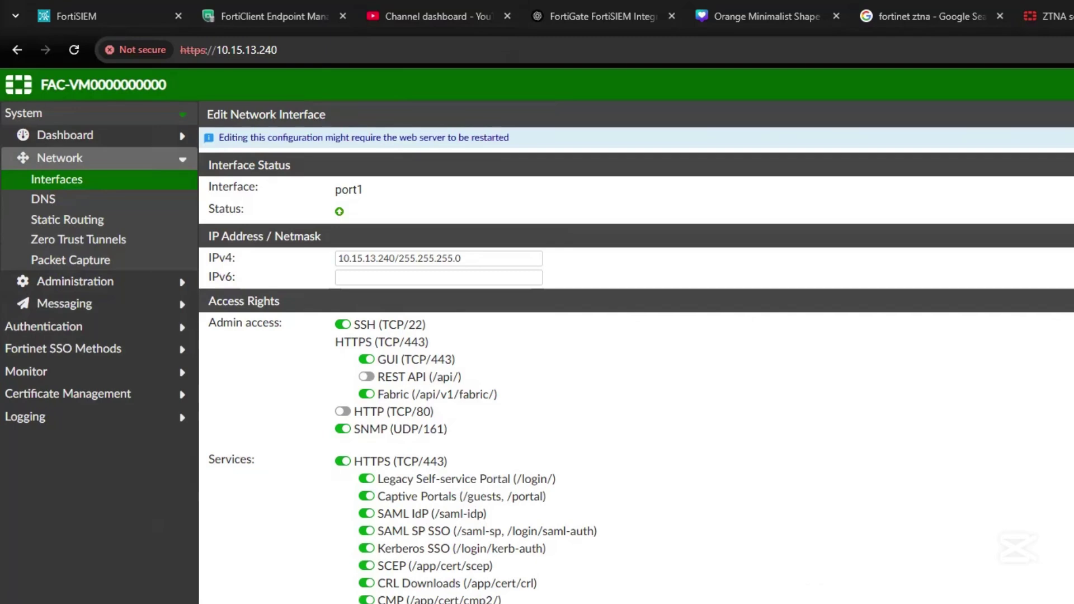
Enable RADIUS Accounting Monitor, RADIUS Auth, RADIUS Accounting SSO, RADSEC and TACACS+ Auth on port1.
{"action": "scroll", "coordinate": [347, 599], "scroll_direction": "down", "scroll_amount": 3}
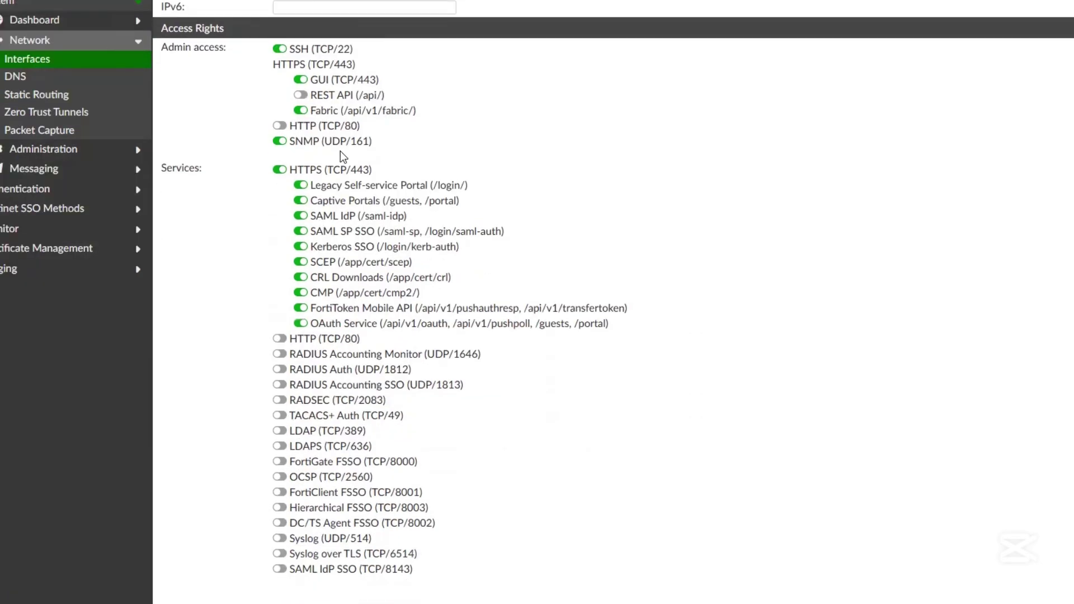
{"action": "left_click_drag", "start_coordinate": [322, 185], "coordinate": [368, 277]}
{"action": "left_click", "coordinate": [265, 337]}
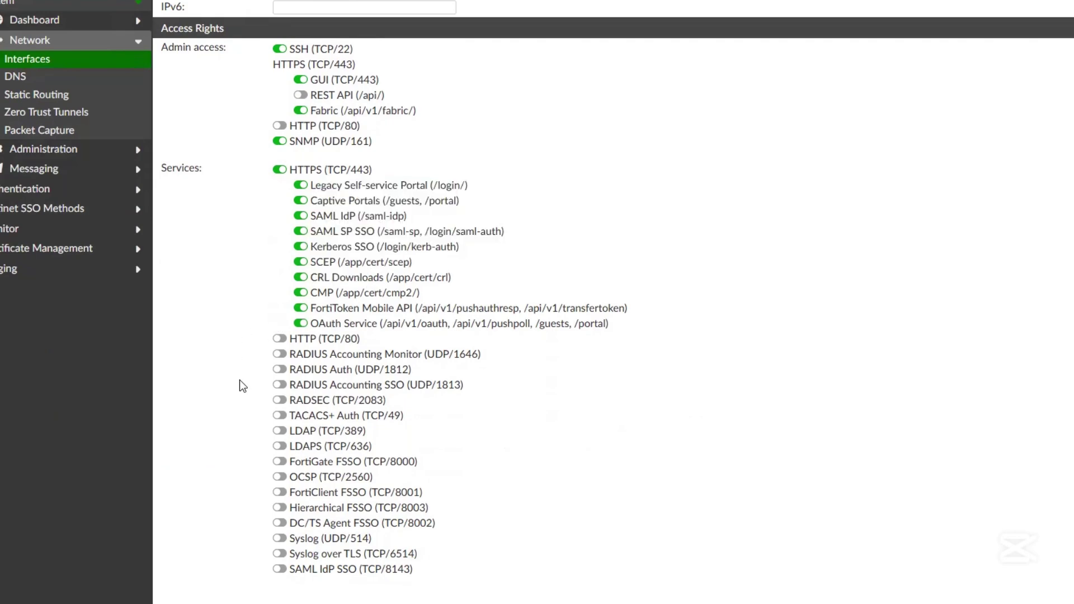
{"action": "left_click", "coordinate": [279, 355]}
{"action": "left_click", "coordinate": [280, 370]}
{"action": "left_click", "coordinate": [280, 386]}
{"action": "left_click", "coordinate": [280, 401]}
{"action": "left_click", "coordinate": [280, 416]}
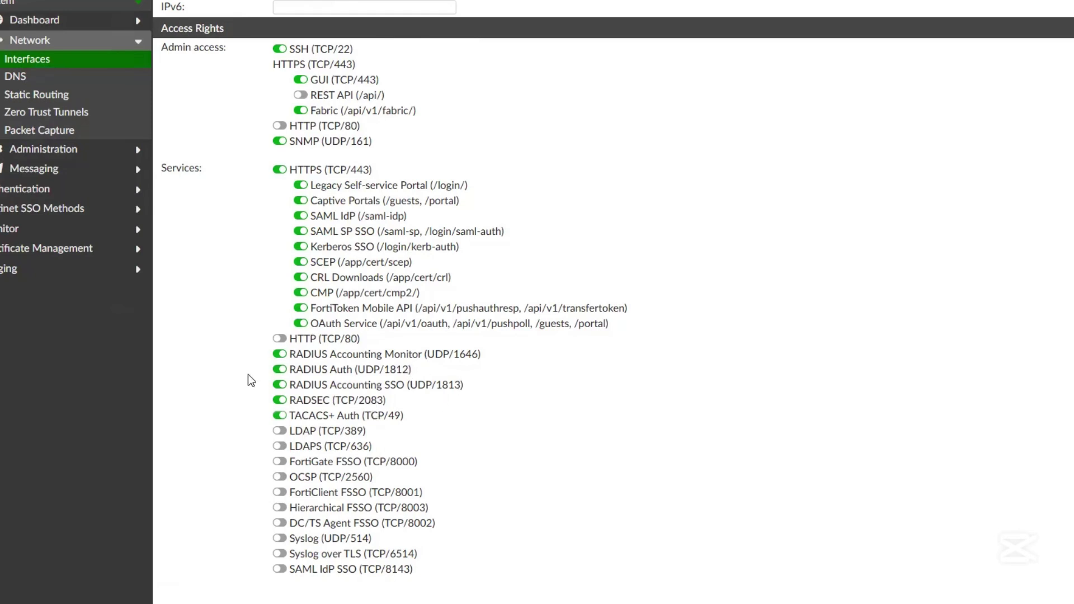
Enable LDAP, LDAPS, FortiGate and FortiClient FSSO, Syslog, Syslog over TLS and SAML IdP SSO on port1.
{"action": "scroll", "coordinate": [353, 162], "scroll_direction": "up", "scroll_amount": 3}
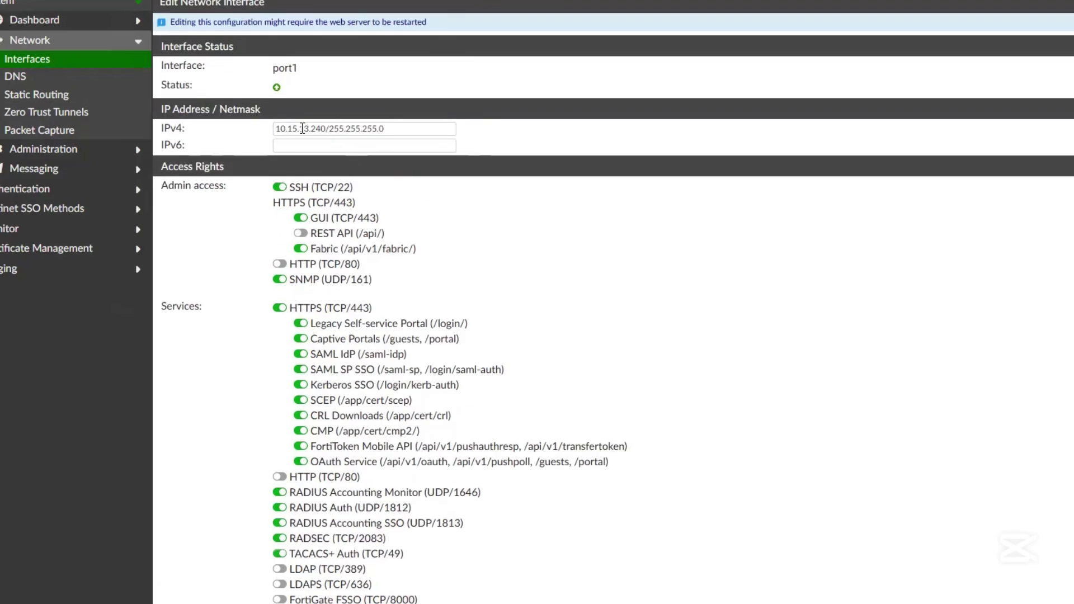
{"action": "left_click_drag", "start_coordinate": [390, 128], "coordinate": [298, 128]}
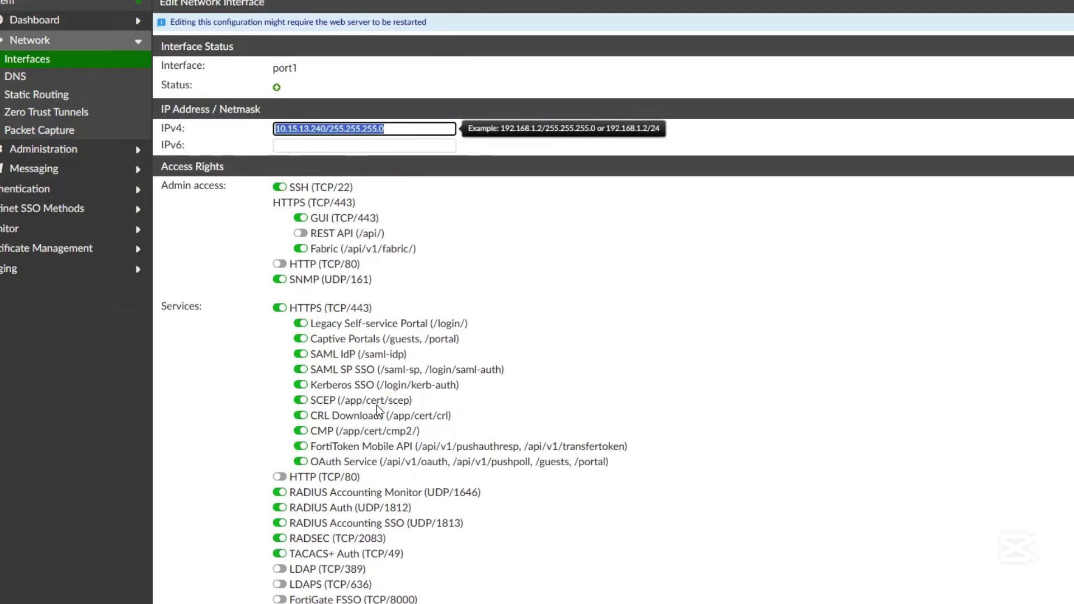
{"action": "scroll", "coordinate": [511, 484], "scroll_direction": "down", "scroll_amount": 3}
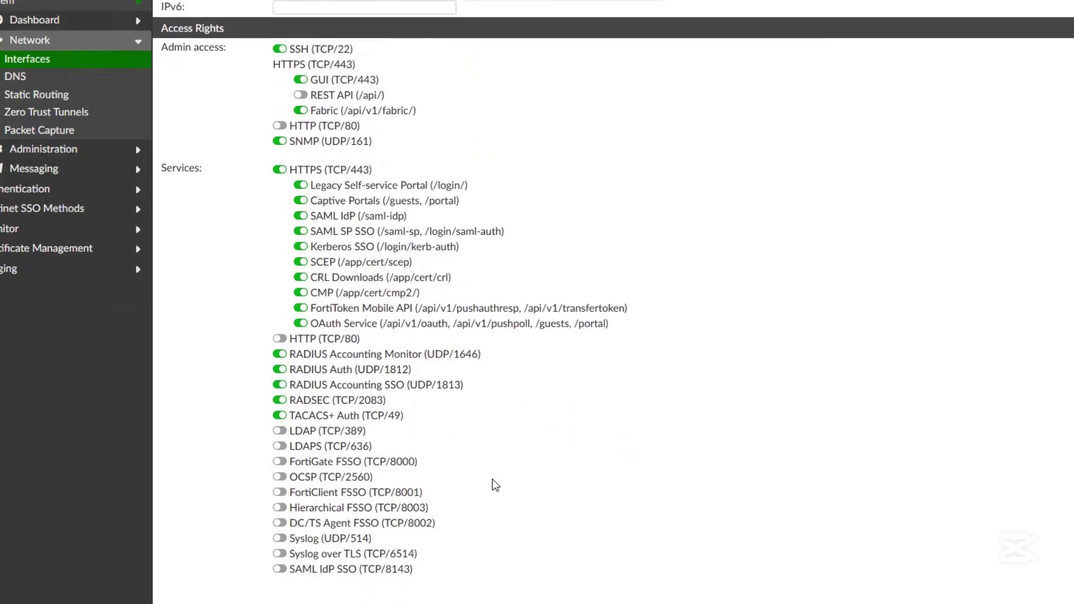
{"action": "left_click", "coordinate": [280, 431]}
{"action": "left_click", "coordinate": [280, 446]}
{"action": "left_click", "coordinate": [279, 462]}
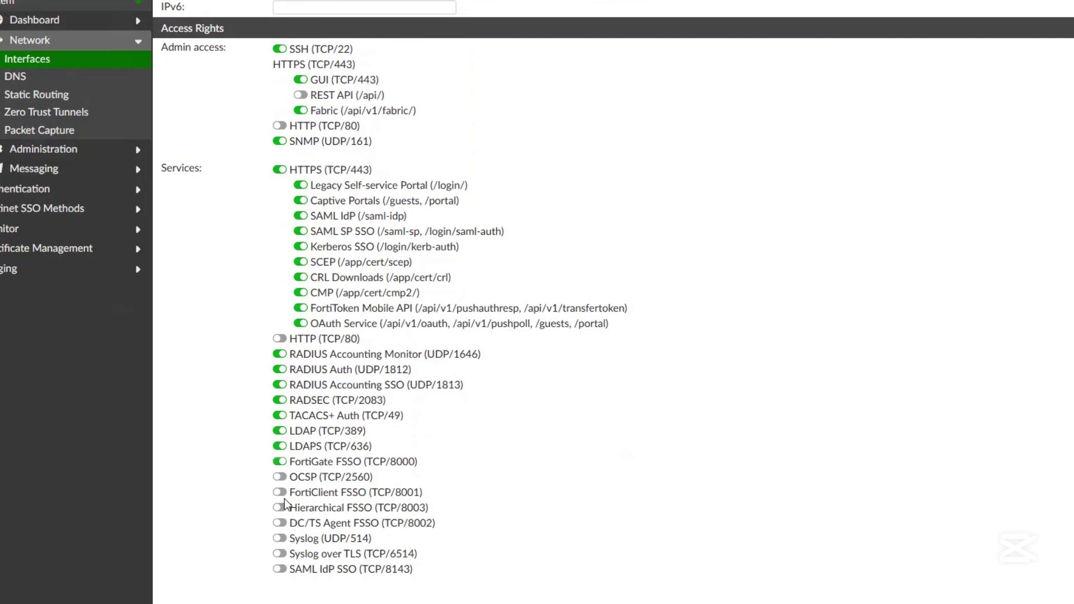
{"action": "left_click", "coordinate": [280, 538]}
{"action": "left_click", "coordinate": [279, 554]}
{"action": "left_click", "coordinate": [280, 568]}
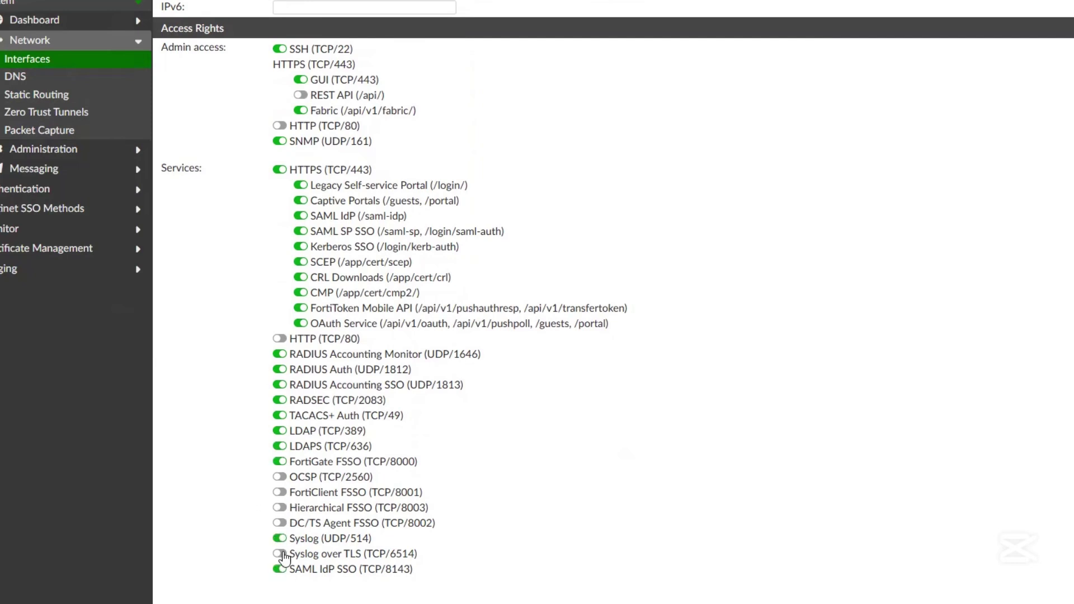
{"action": "left_click", "coordinate": [281, 492]}
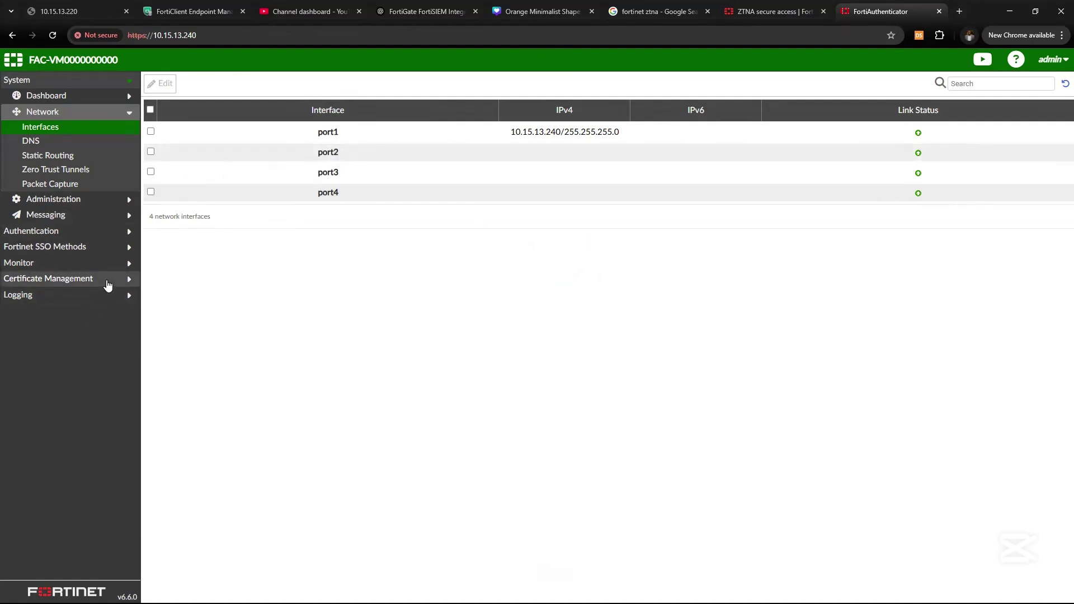
Show the Status dashboard with FQDN fac.cybowpoint.com, then expand Logging and Authentication.
{"action": "left_click", "coordinate": [93, 99]}
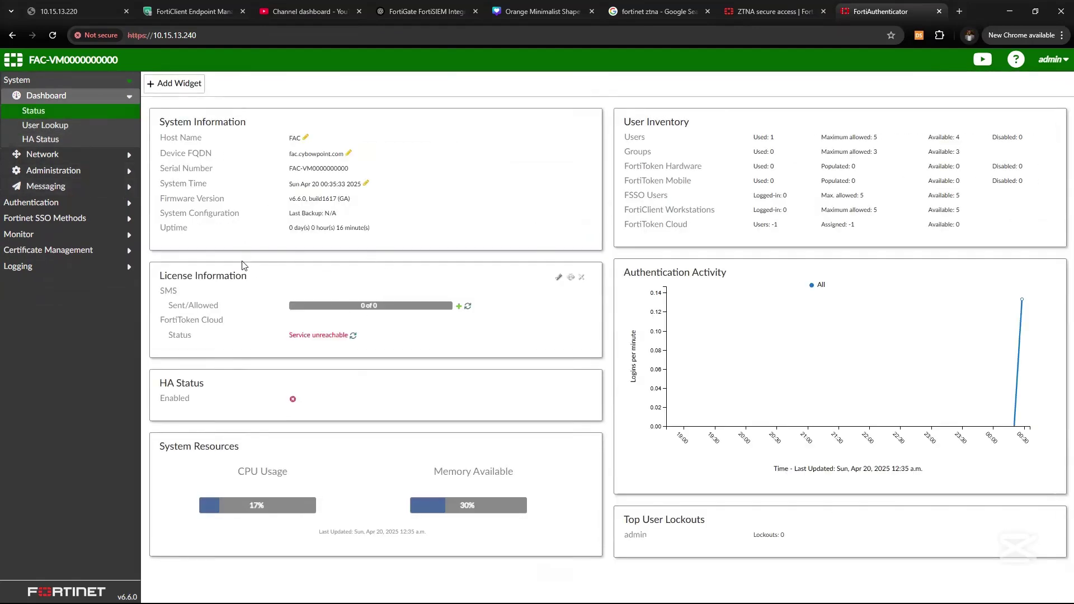
{"action": "left_click", "coordinate": [54, 264]}
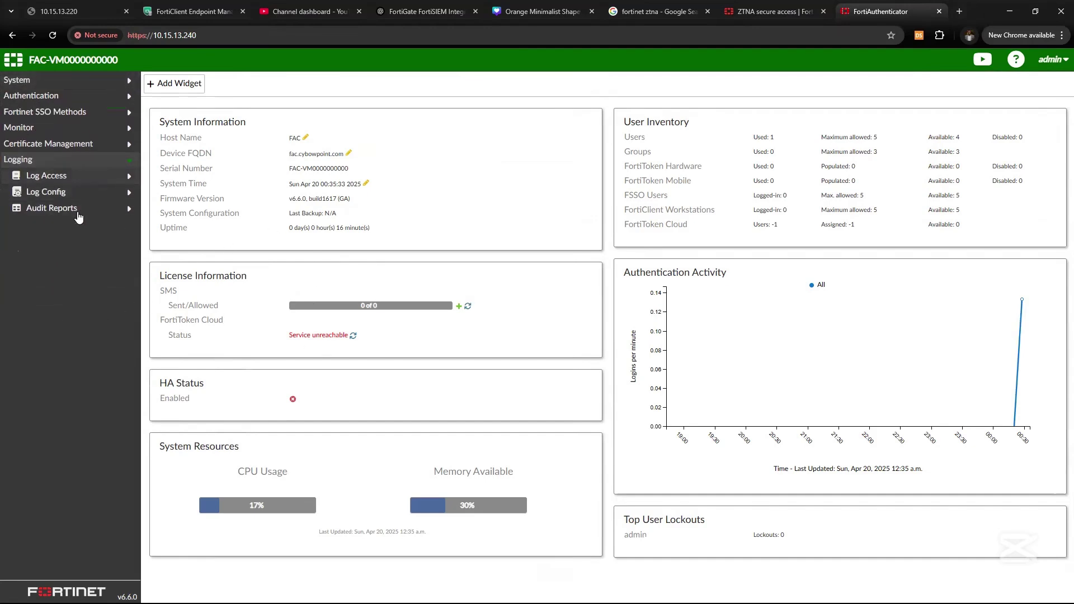
{"action": "left_click", "coordinate": [77, 99]}
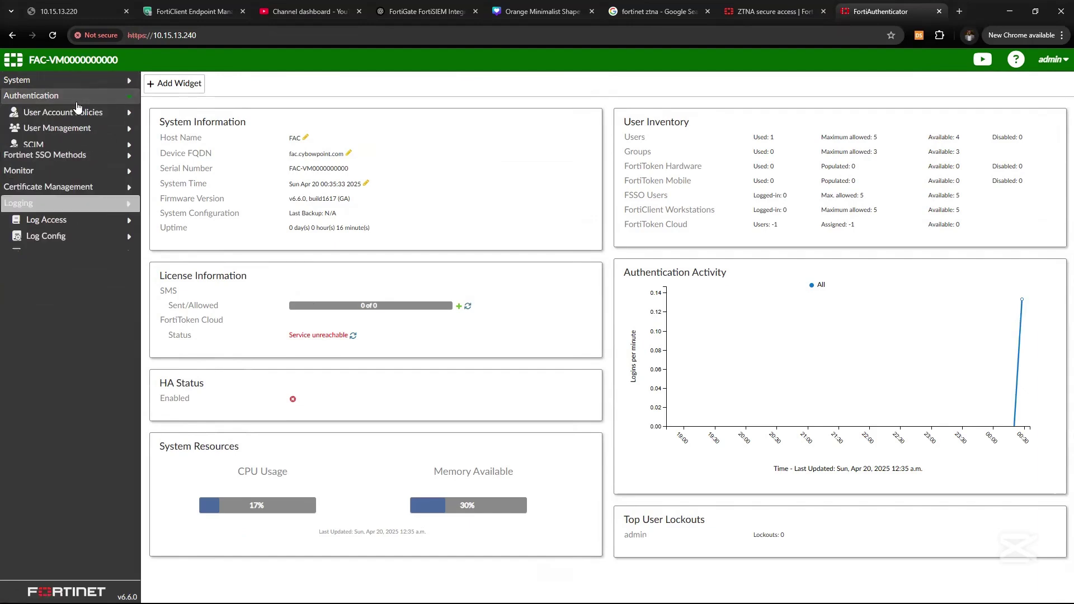